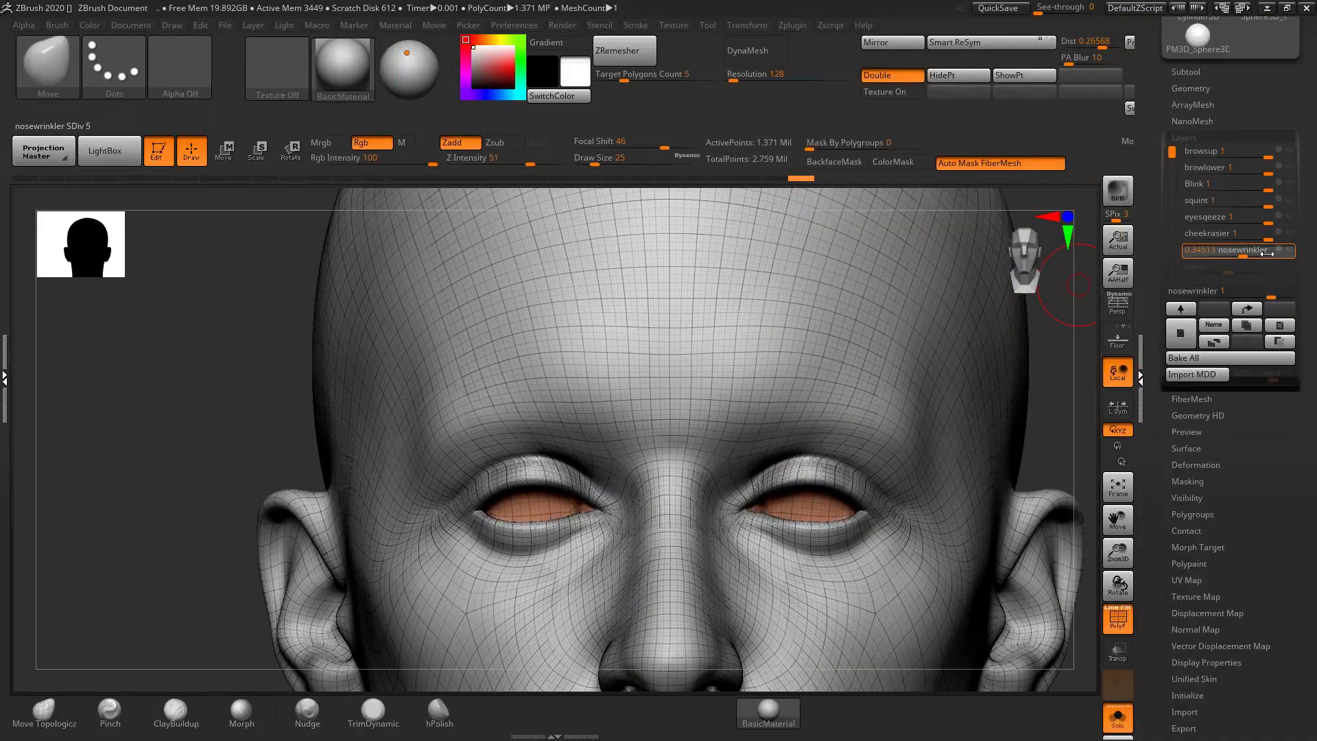
Step: Preview the finished expression by raising the nosewrinkler layer's intensity to 1
left_click_drag(1190, 249, 1271, 251)
left_click_drag(1248, 171, 1269, 168)
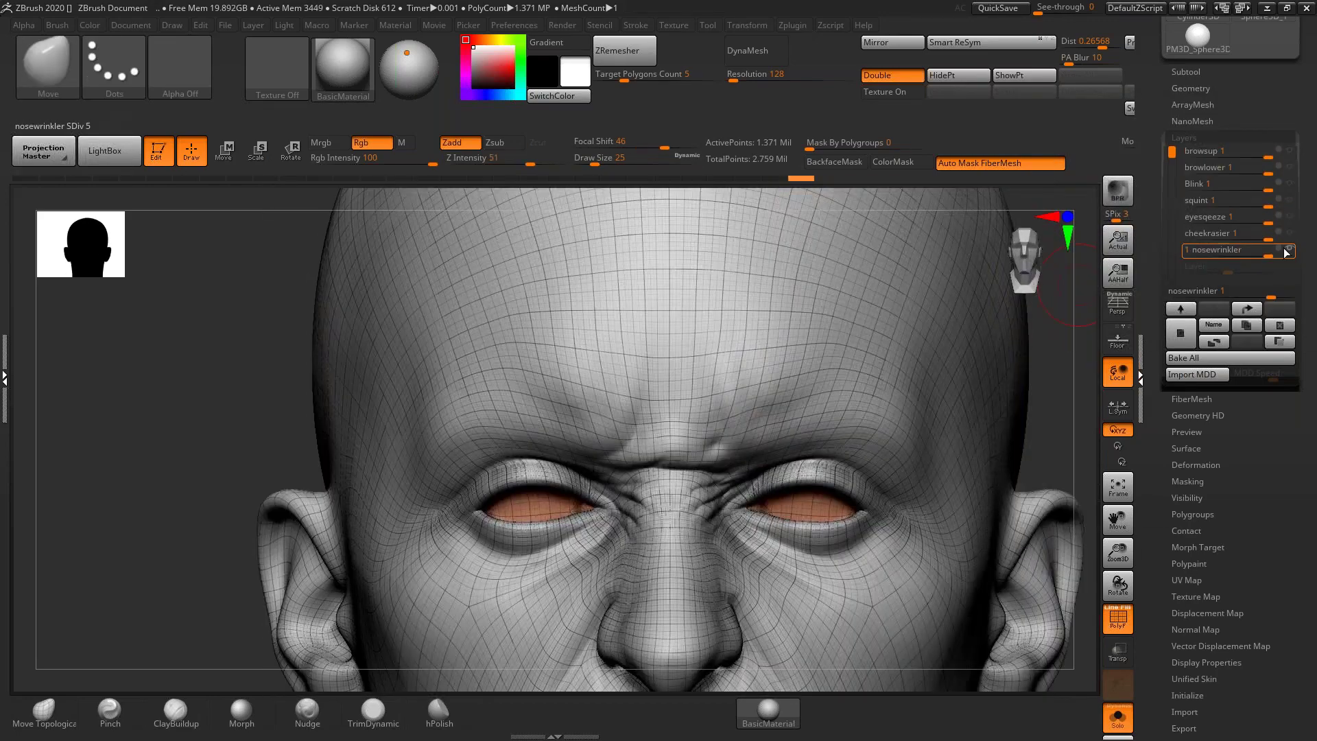
mouse_move(1287, 253)
left_mouse_down()
mouse_move(1188, 250)
mouse_move(1290, 253)
left_mouse_up()
left_click_drag(1273, 169, 1270, 170)
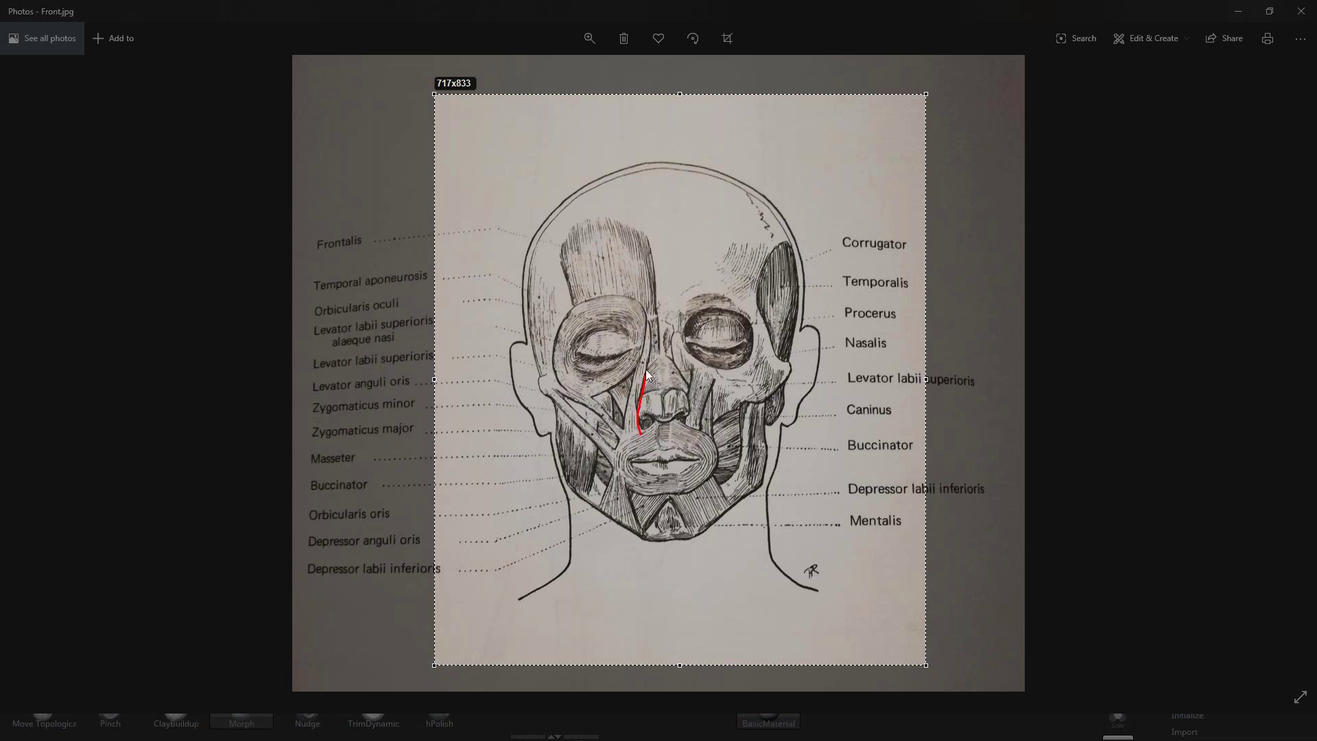
Step: Mark the levator muscles running along both sides of the nose in red on the facial muscle drawing
left_click_drag(645, 369, 651, 345)
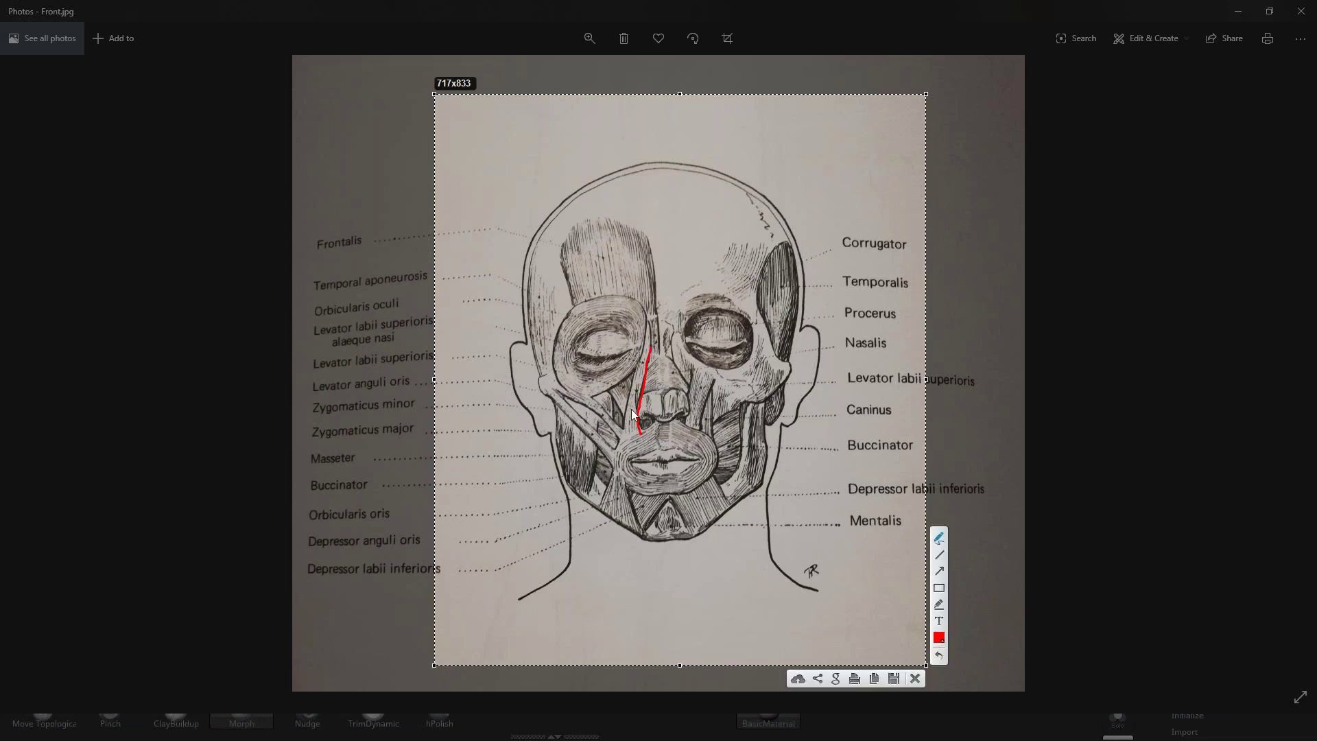
left_click_drag(634, 441, 636, 410)
left_click_drag(652, 354, 651, 349)
left_click_drag(635, 446, 651, 346)
left_click_drag(630, 451, 650, 349)
left_click_drag(701, 373, 702, 377)
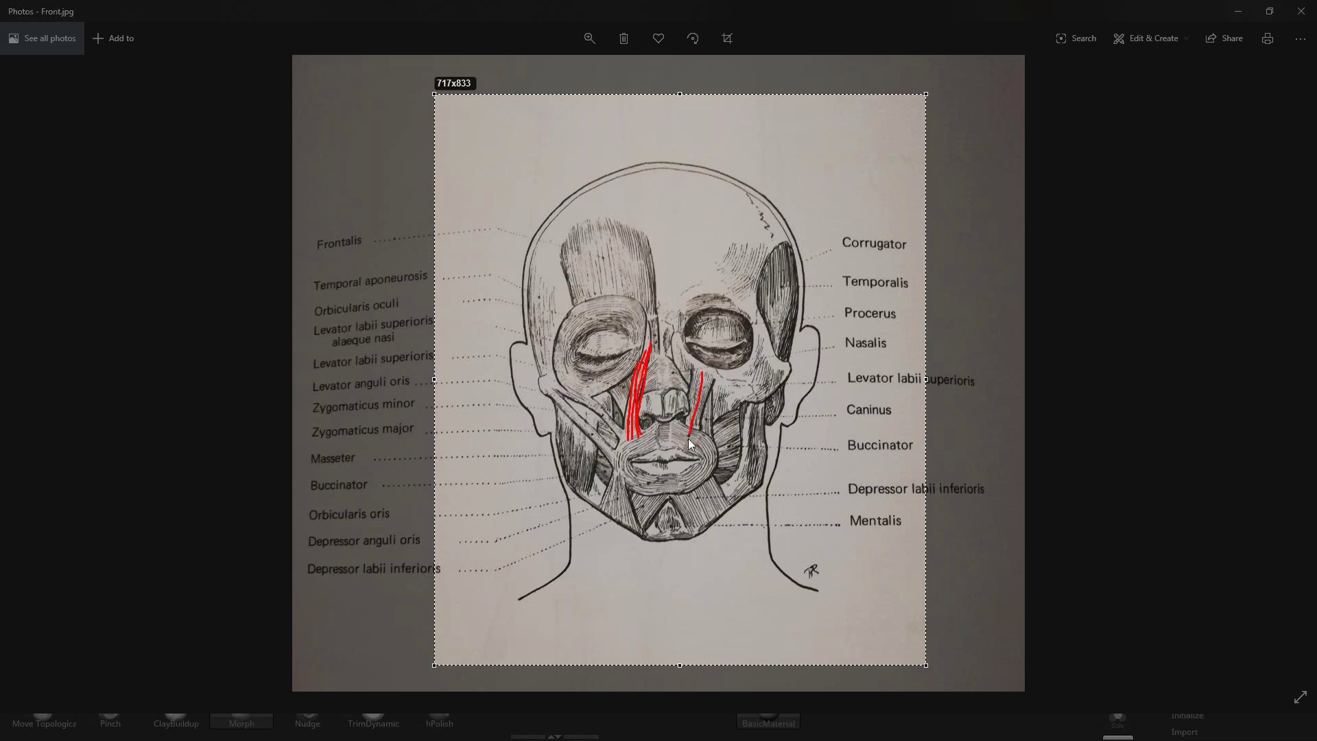
left_click_drag(691, 447, 688, 447)
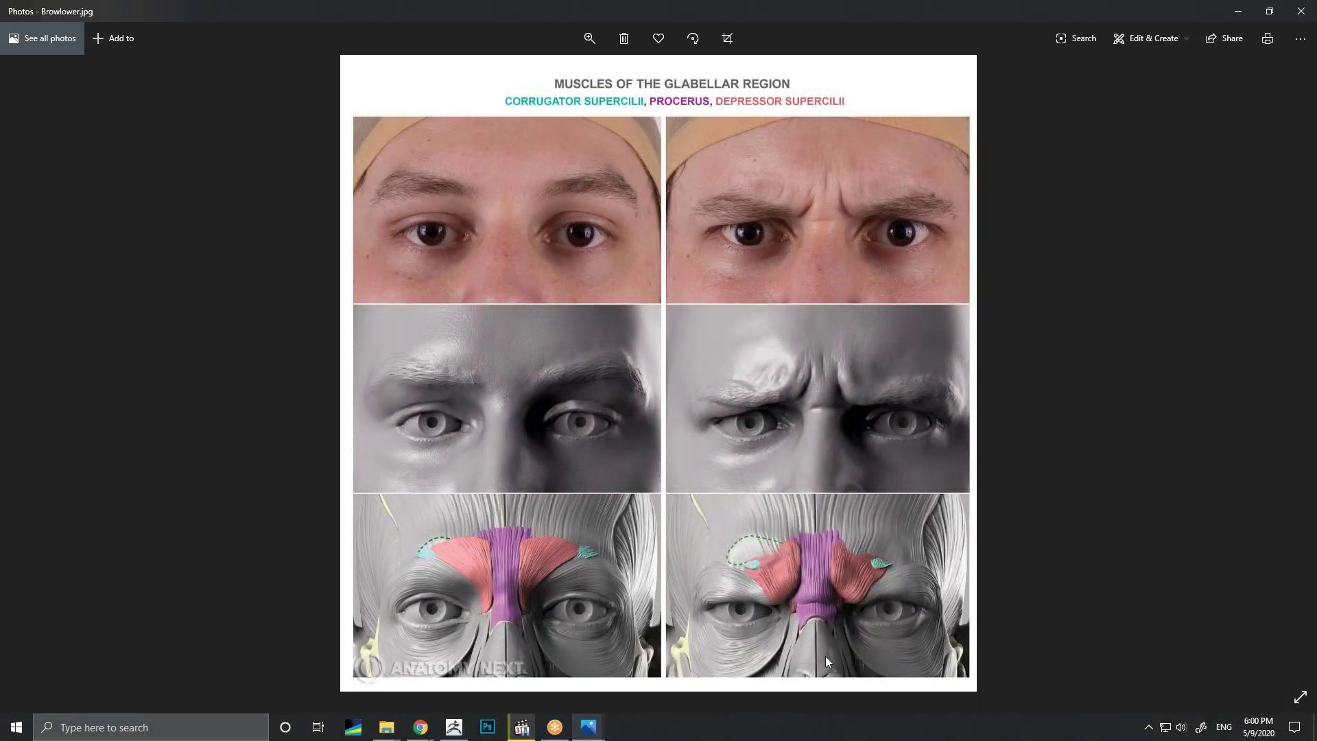
Step: Capture the contracted muscle picture in Browlower.jpg and mark the procerus and brow depressor muscles in red
key("Print")
left_click_drag(683, 479, 994, 696)
left_click(1007, 567)
left_click_drag(800, 536, 810, 623)
mouse_move(841, 544)
left_mouse_down()
mouse_move(800, 539)
mouse_move(821, 554)
mouse_move(798, 504)
left_mouse_up()
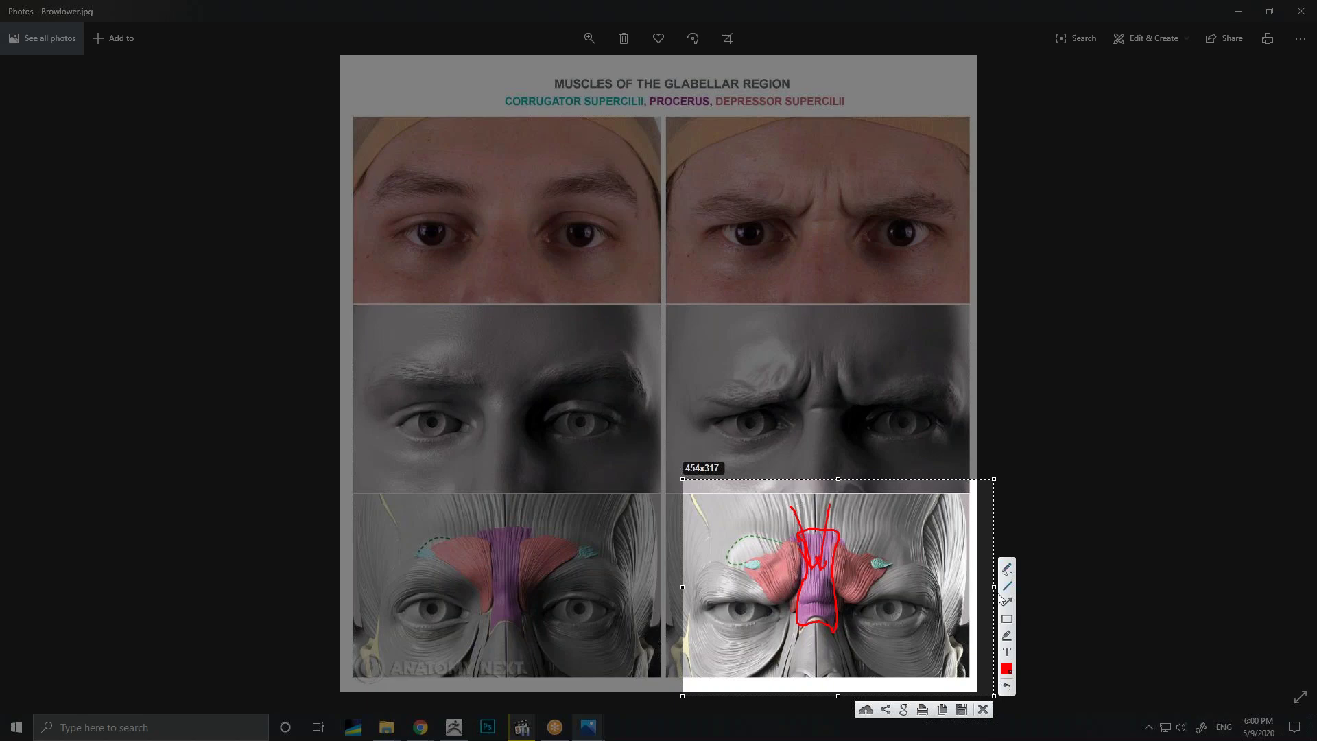
left_click_drag(906, 533, 862, 579)
left_click_drag(889, 529, 867, 561)
mouse_move(729, 554)
left_mouse_down()
mouse_move(769, 581)
mouse_move(757, 582)
left_mouse_up()
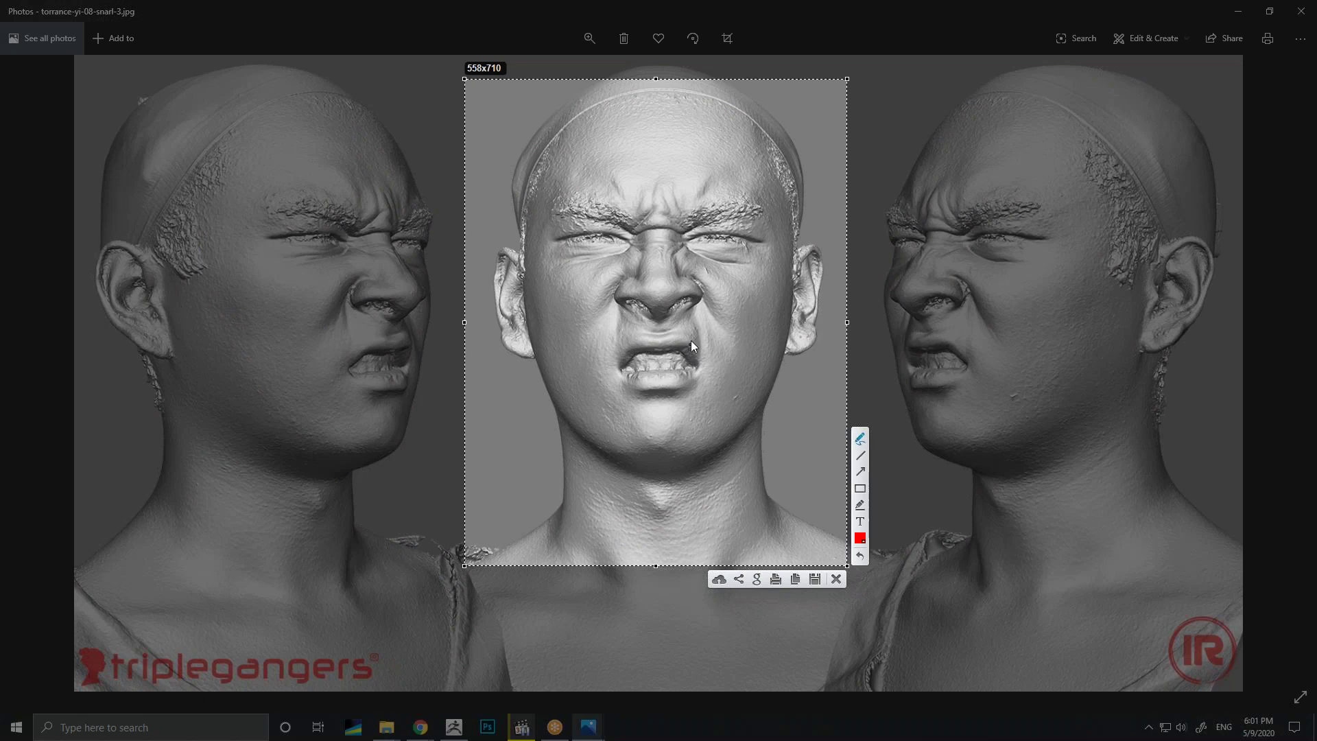
Step: Mark the upward pull beside the nose and the folds between the brows in red on the front snarl scan
left_click_drag(694, 332, 719, 279)
left_click_drag(625, 332, 618, 298)
mouse_move(638, 243)
left_mouse_down()
mouse_move(673, 258)
mouse_move(636, 234)
mouse_move(669, 205)
mouse_move(673, 214)
mouse_move(653, 217)
left_mouse_up()
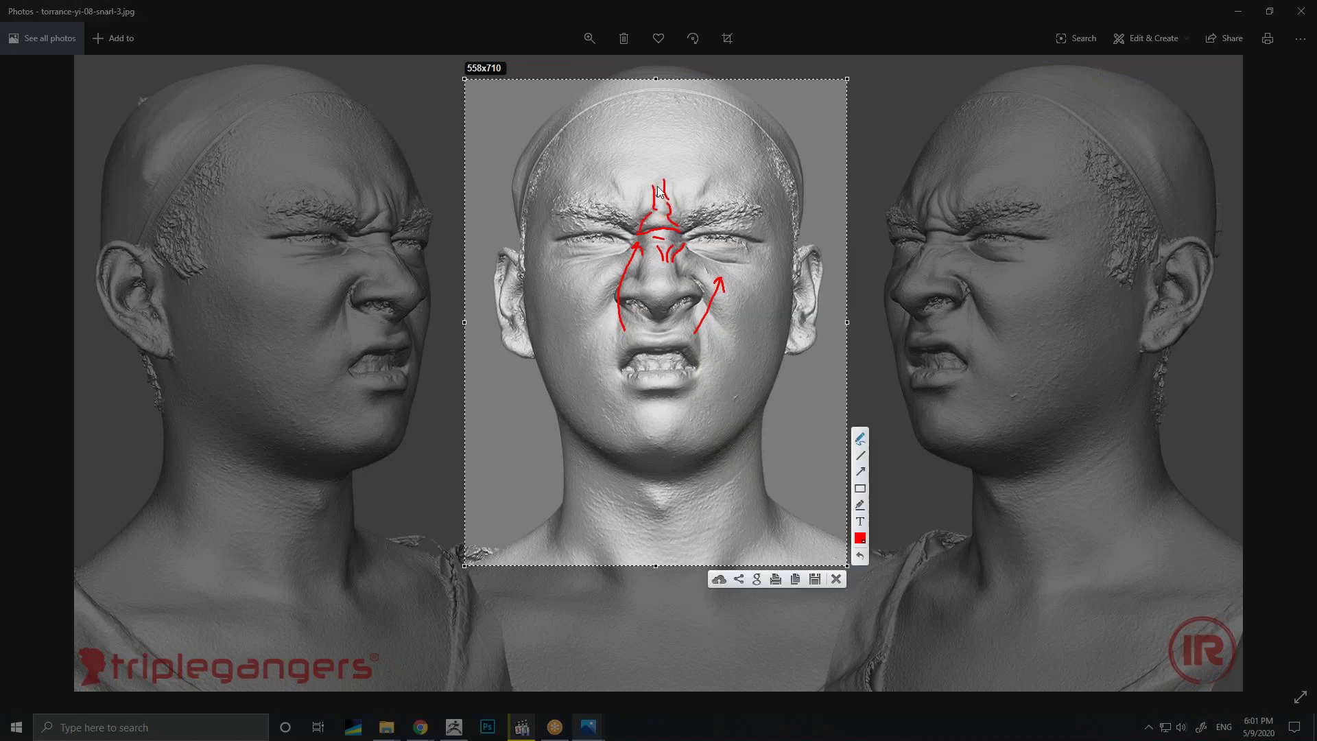
left_click_drag(672, 159, 669, 177)
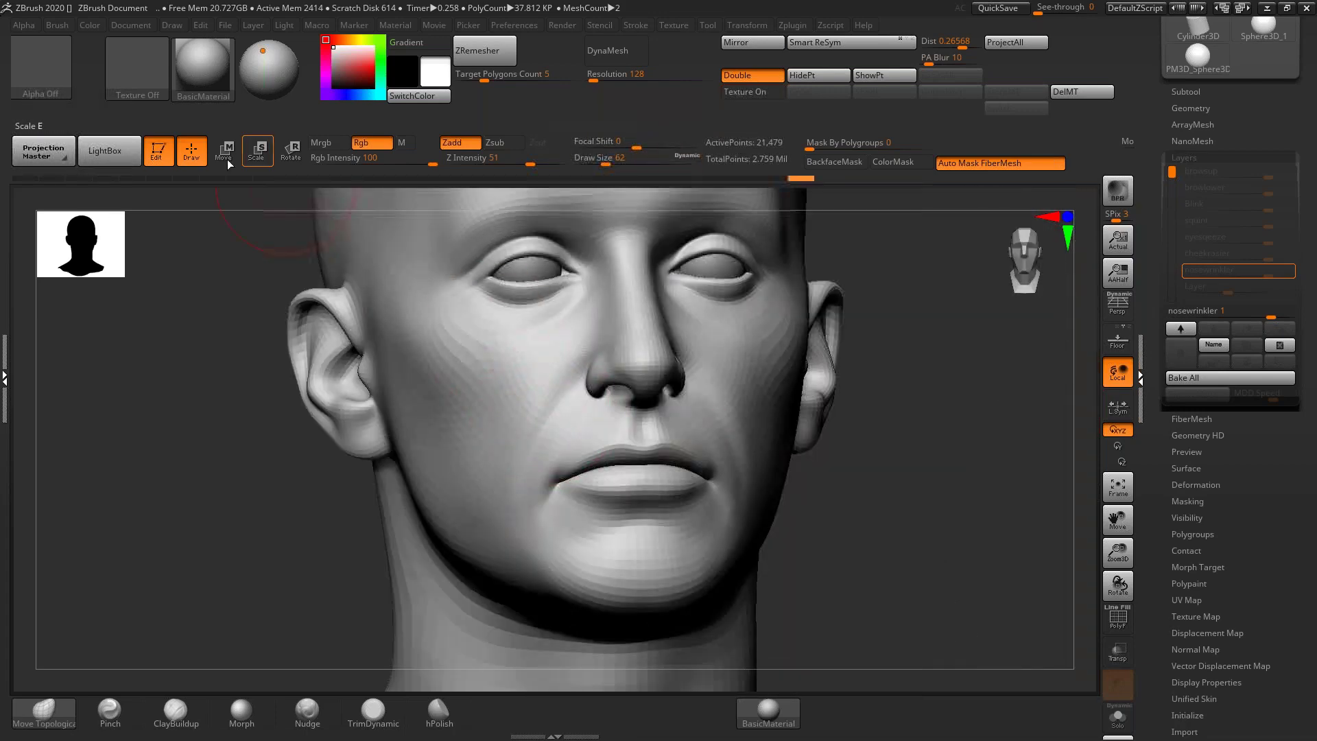
Step: Mask the mouth and chin area topologically with the Move transpose line
left_click(226, 151)
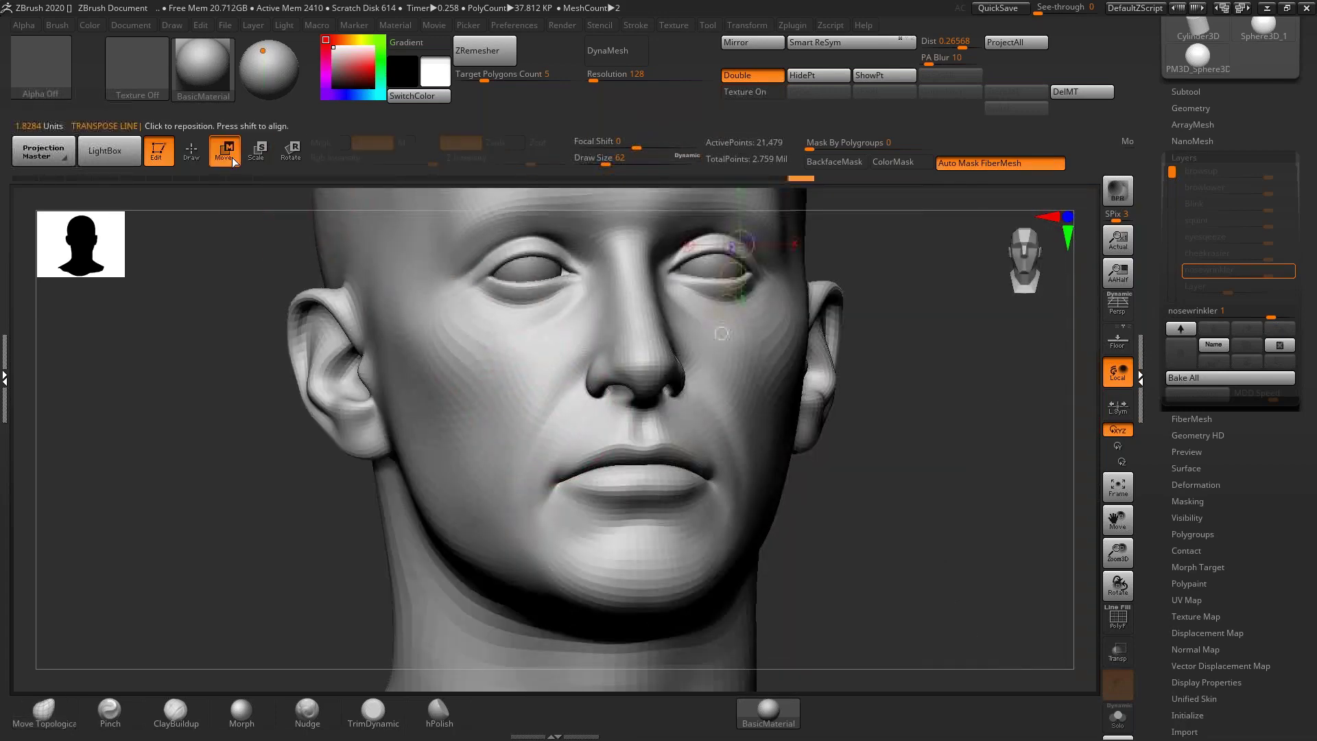
left_click_drag(645, 437, 655, 497, "ctrl")
left_click_drag(920, 425, 907, 422, "ctrl")
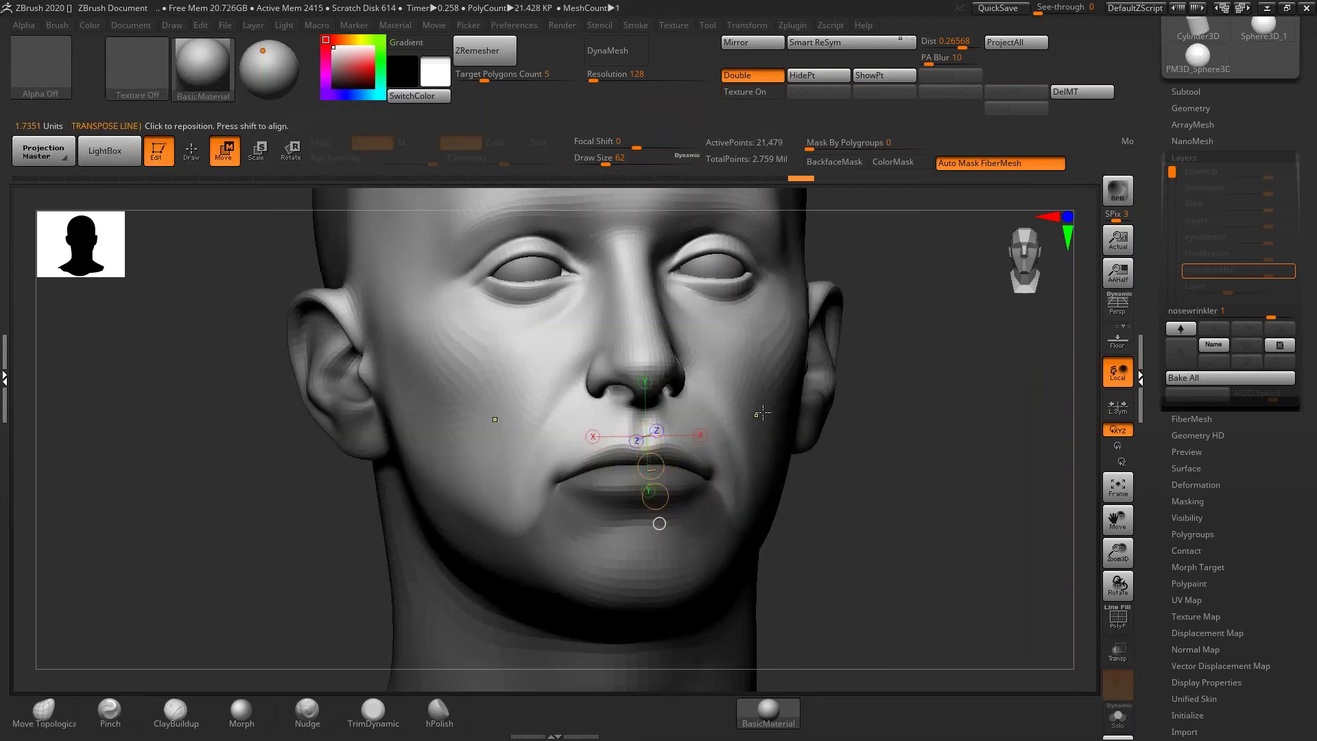
right_click_drag(807, 412, 763, 351)
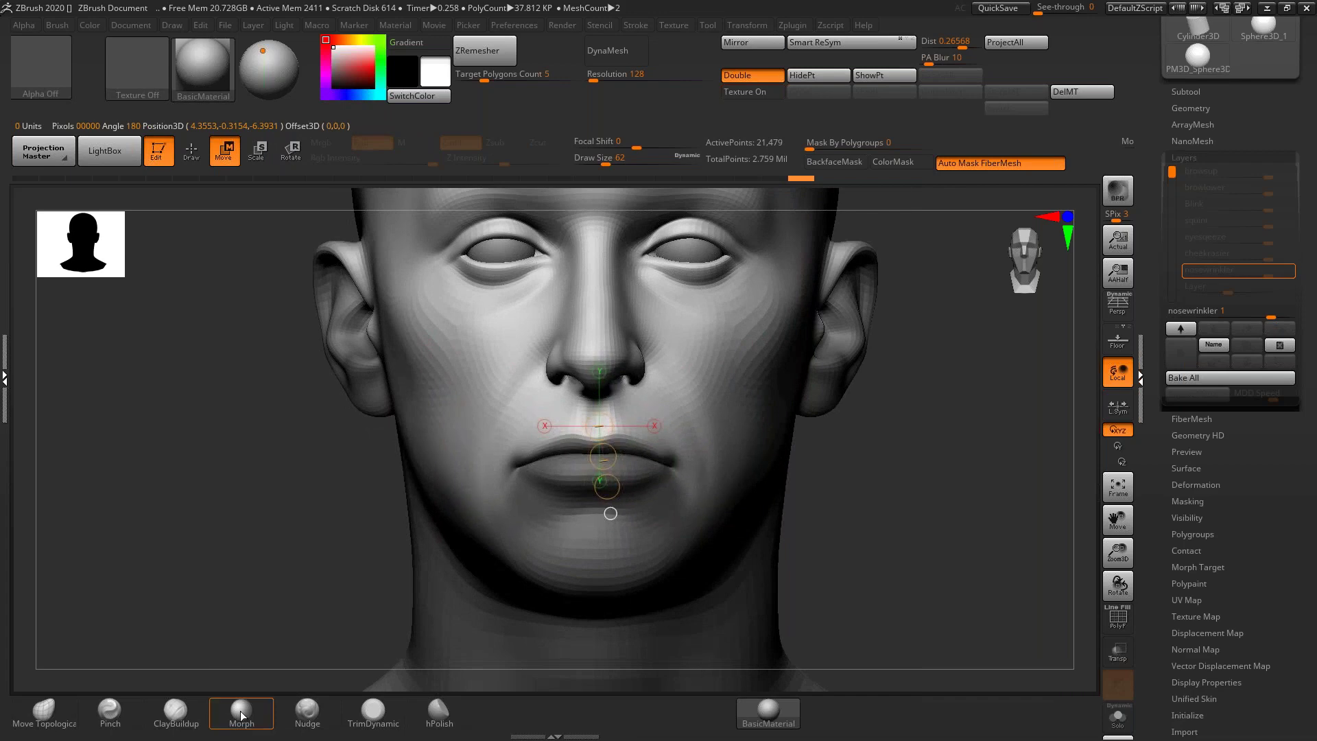
Step: Pull the upper lip area below the nose upward with the Move Topological brush
left_click(60, 717)
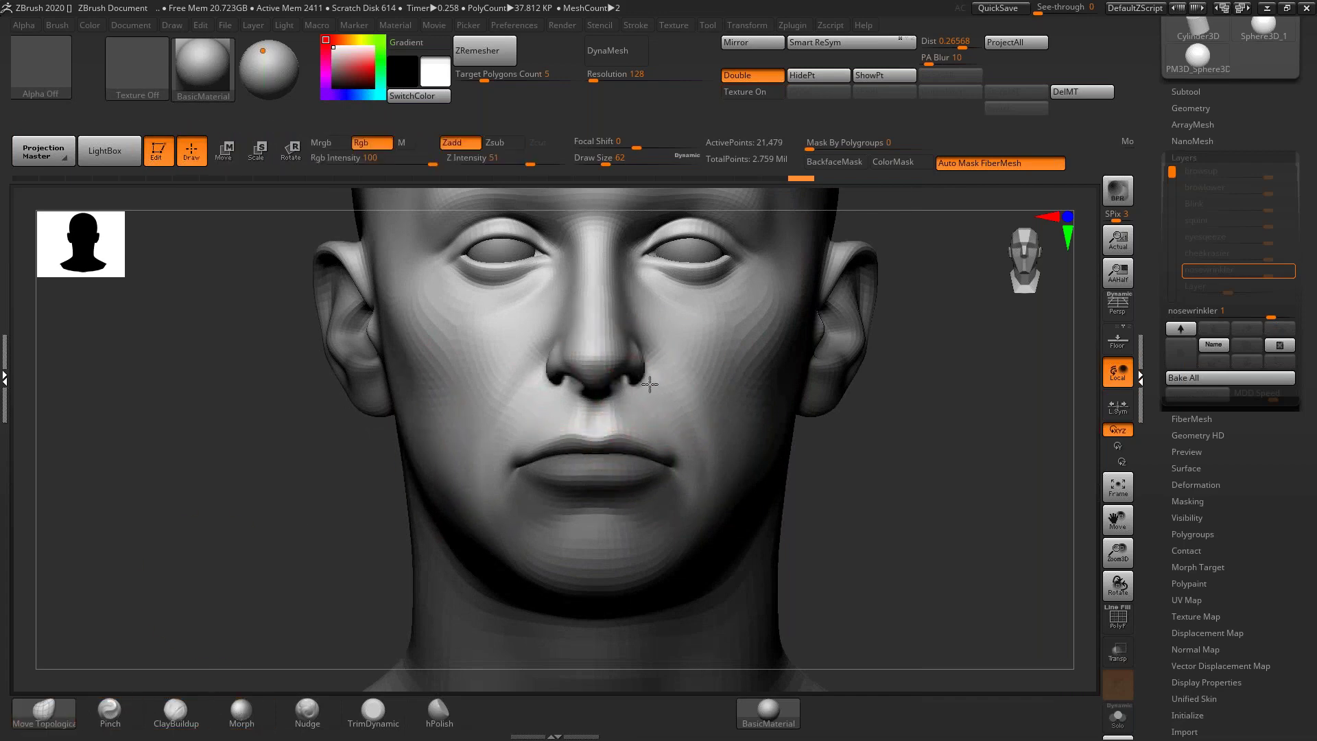
right_click_drag(647, 376, 634, 420)
left_click_drag(646, 419, 625, 417)
key("space")
left_click_drag(601, 432, 604, 421)
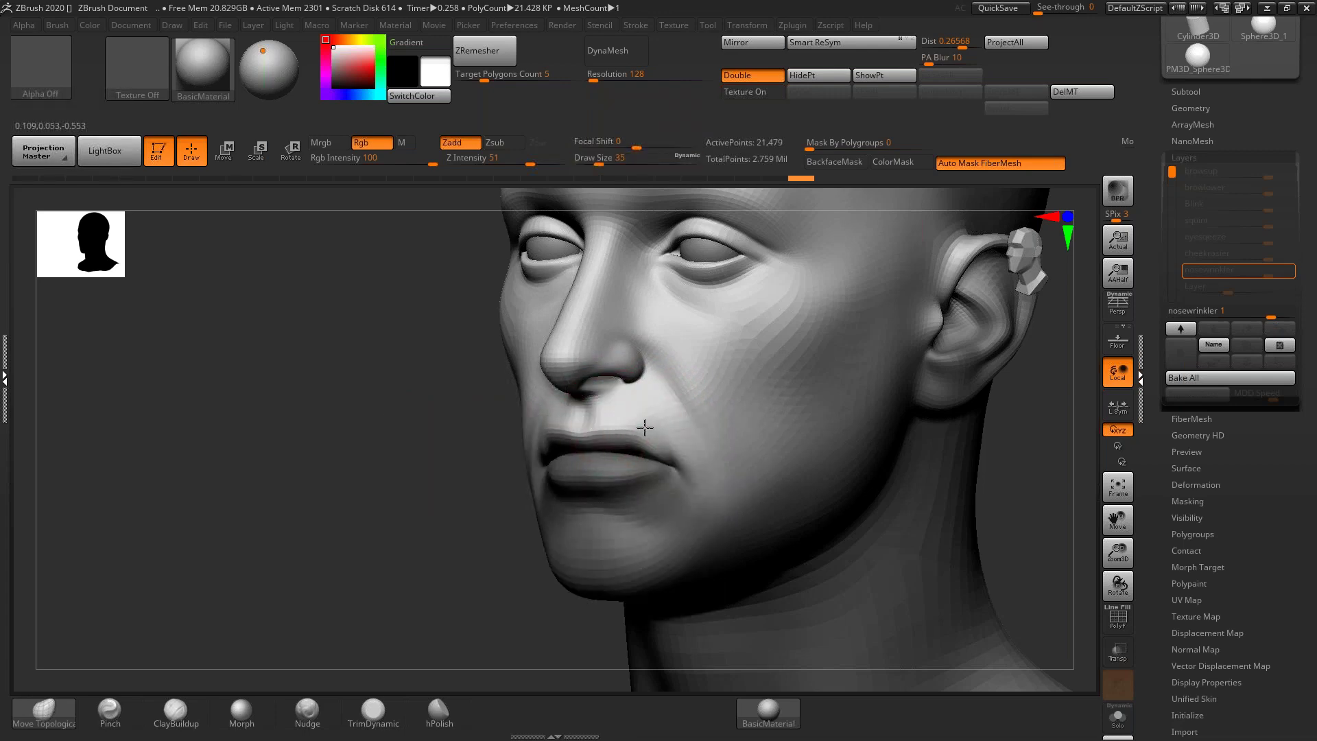
key("space")
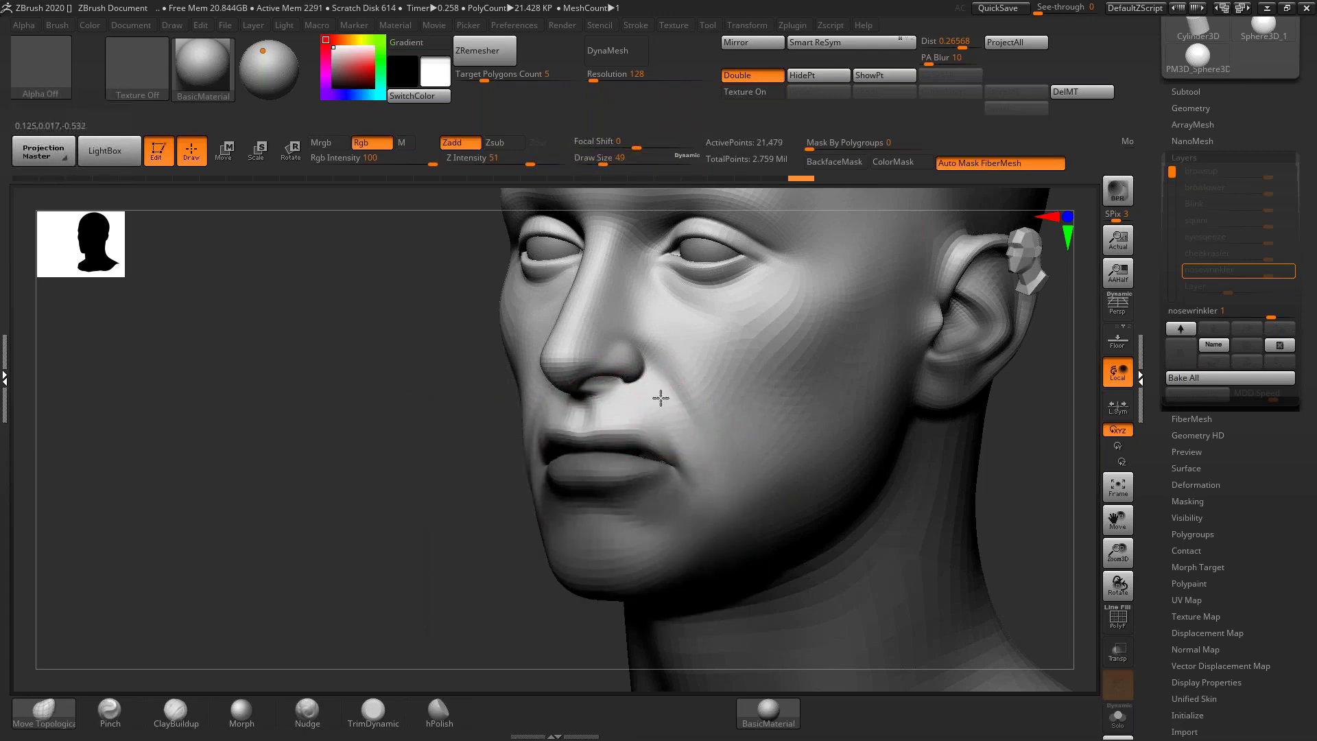
Step: Raise the nostril wing and nasolabial fold in profile, enlarging the brush to draw size 71
mouse_move(663, 370)
right_mouse_down()
mouse_move(659, 351)
mouse_move(639, 364)
mouse_move(647, 353)
right_mouse_up()
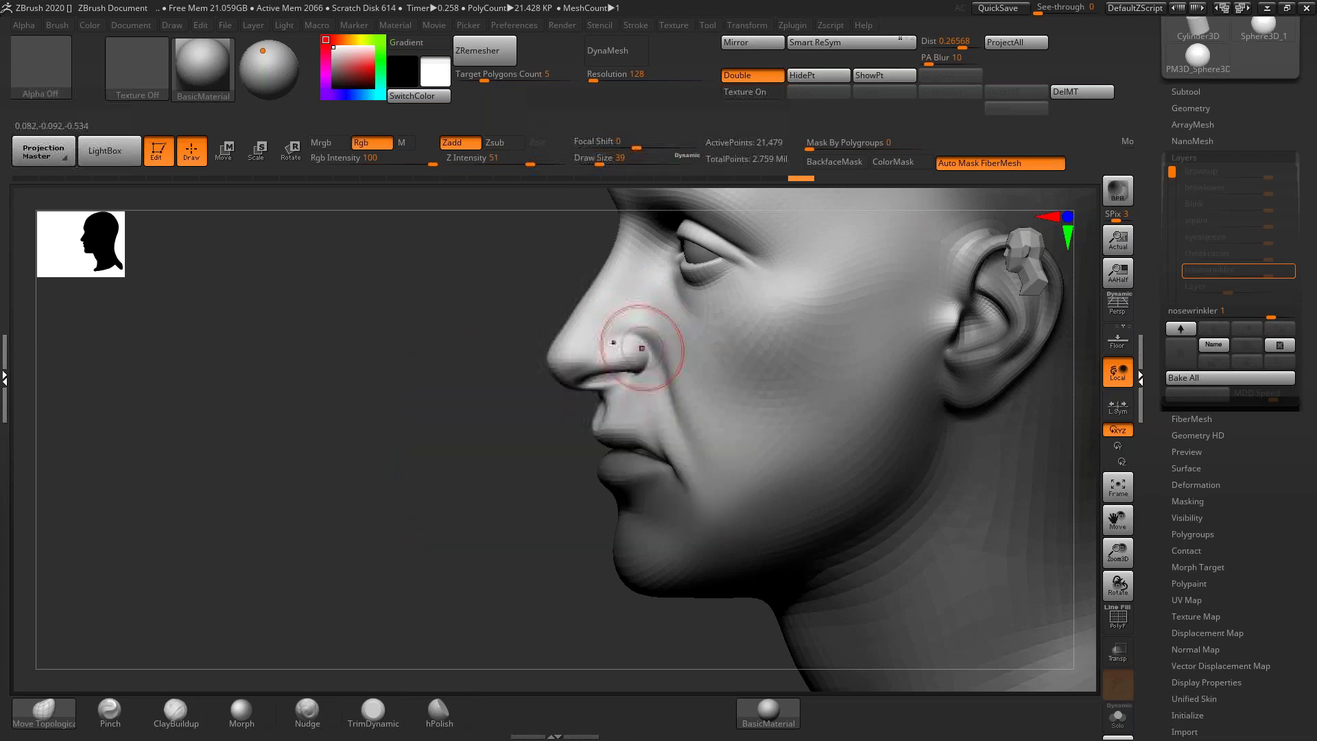
key("space")
left_click_drag(644, 350, 643, 359)
key("space")
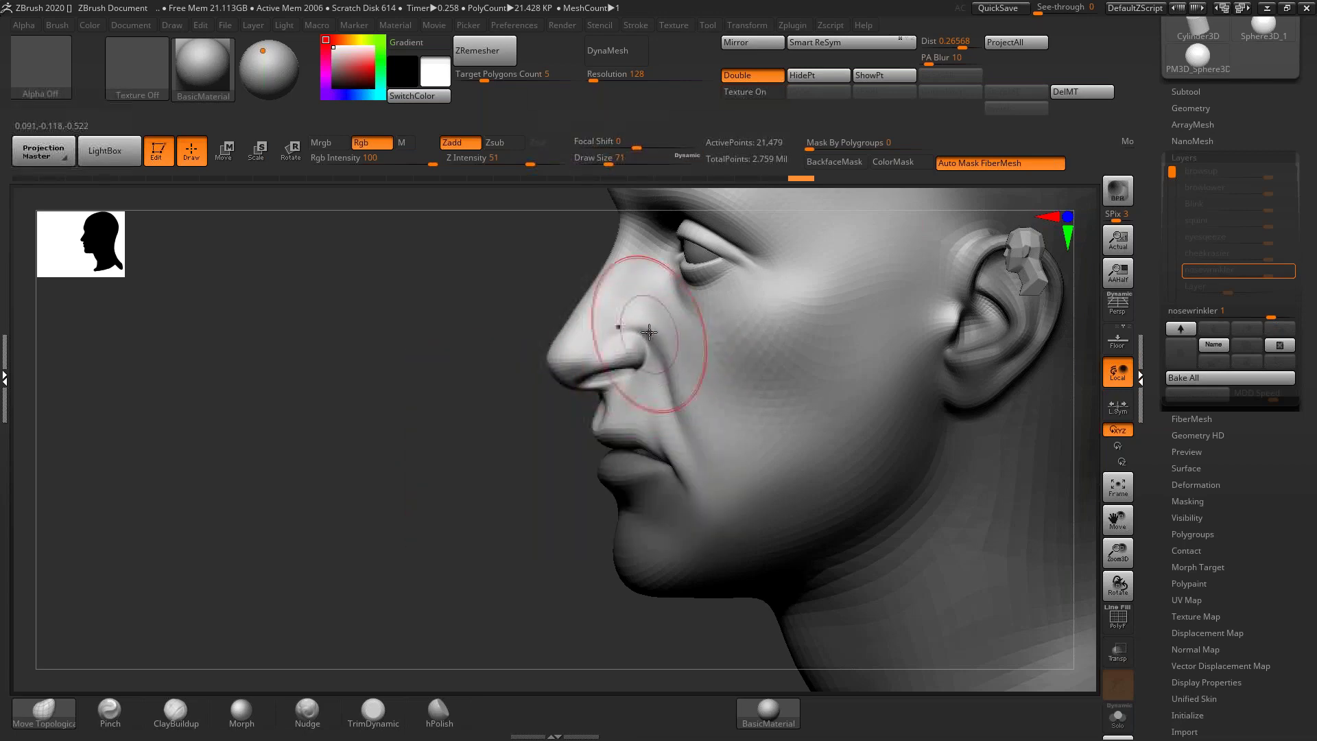
mouse_move(650, 335)
right_mouse_down()
mouse_move(647, 294)
mouse_move(682, 309)
mouse_move(684, 335)
mouse_move(682, 295)
mouse_move(652, 287)
mouse_move(693, 293)
right_mouse_up()
Step: Display the polygon wireframe and adjust the skin along the side of the nose with a smaller brush
key("shift+f")
key("bracketleft")
mouse_move(613, 297)
right_mouse_down("ctrl")
mouse_move(634, 329)
mouse_move(618, 337)
right_mouse_up("ctrl")
key("space")
left_click_drag(625, 337, 612, 306)
key("bracketright")
key("bracketright")
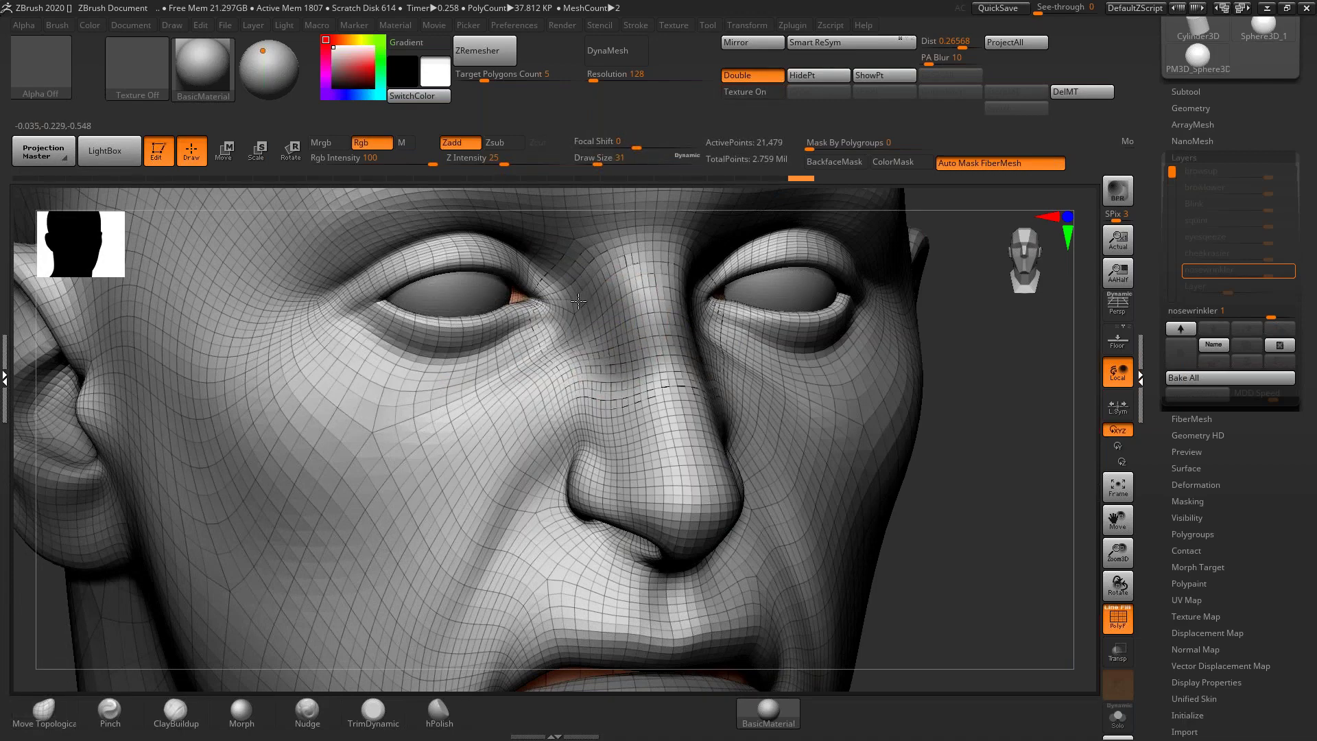
Step: Push the skin beside the nose bridge up toward the inner eye corners
mouse_move(711, 389)
right_mouse_down()
mouse_move(654, 341)
mouse_move(652, 302)
right_mouse_up()
right_click_drag(682, 347, 610, 344)
right_click_drag(732, 343, 748, 405, "ctrl")
right_click_drag(775, 394, 745, 391)
key("space")
left_click_drag(744, 389, 746, 388)
mouse_move(761, 391)
right_mouse_down()
mouse_move(733, 386)
mouse_move(773, 447)
mouse_move(813, 425)
right_mouse_up()
left_click_drag(801, 455, 795, 439)
Step: Lower the inner brows toward the nose bridge with Move Topological at draw size 39
right_click_drag(795, 439, 740, 306)
right_click_drag(724, 357, 756, 367, "shift")
key("space")
left_click_drag(728, 354, 731, 354)
key("space")
key("space")
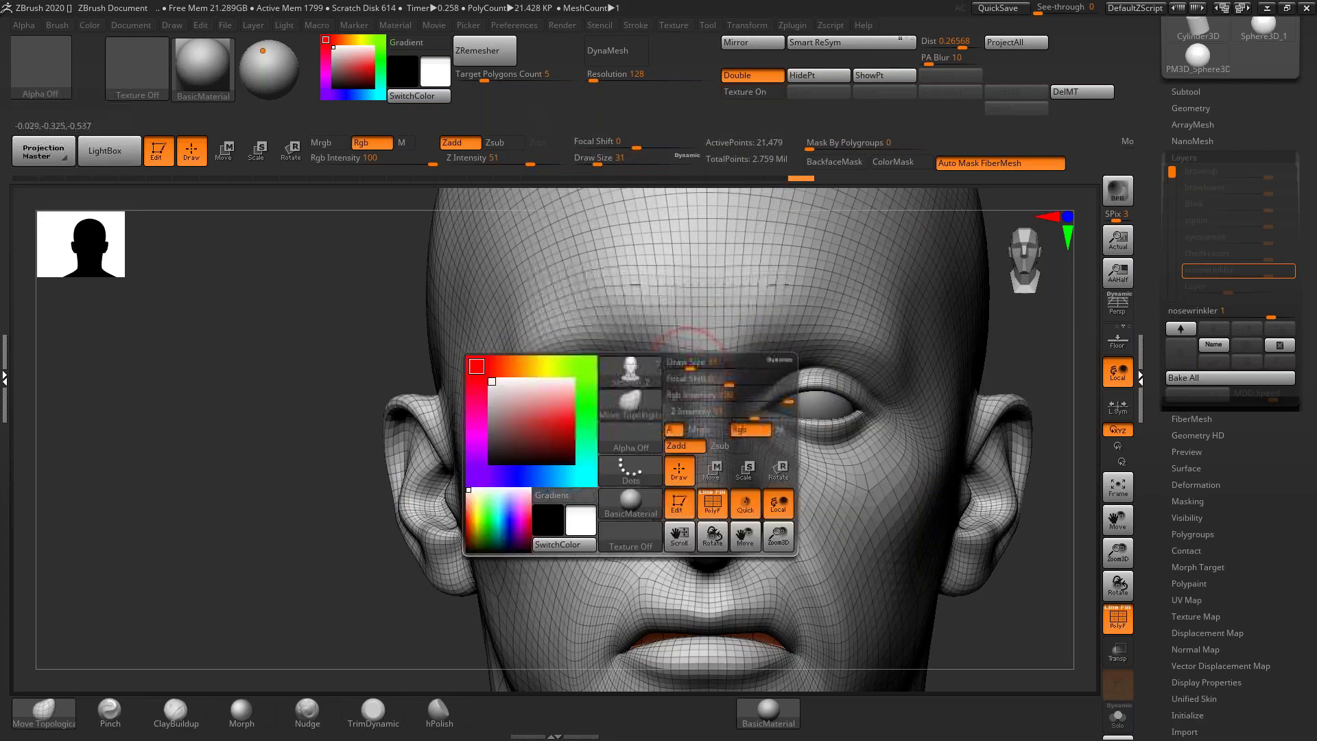
mouse_move(717, 357)
right_mouse_down()
mouse_move(699, 328)
mouse_move(673, 317)
mouse_move(666, 331)
right_mouse_up()
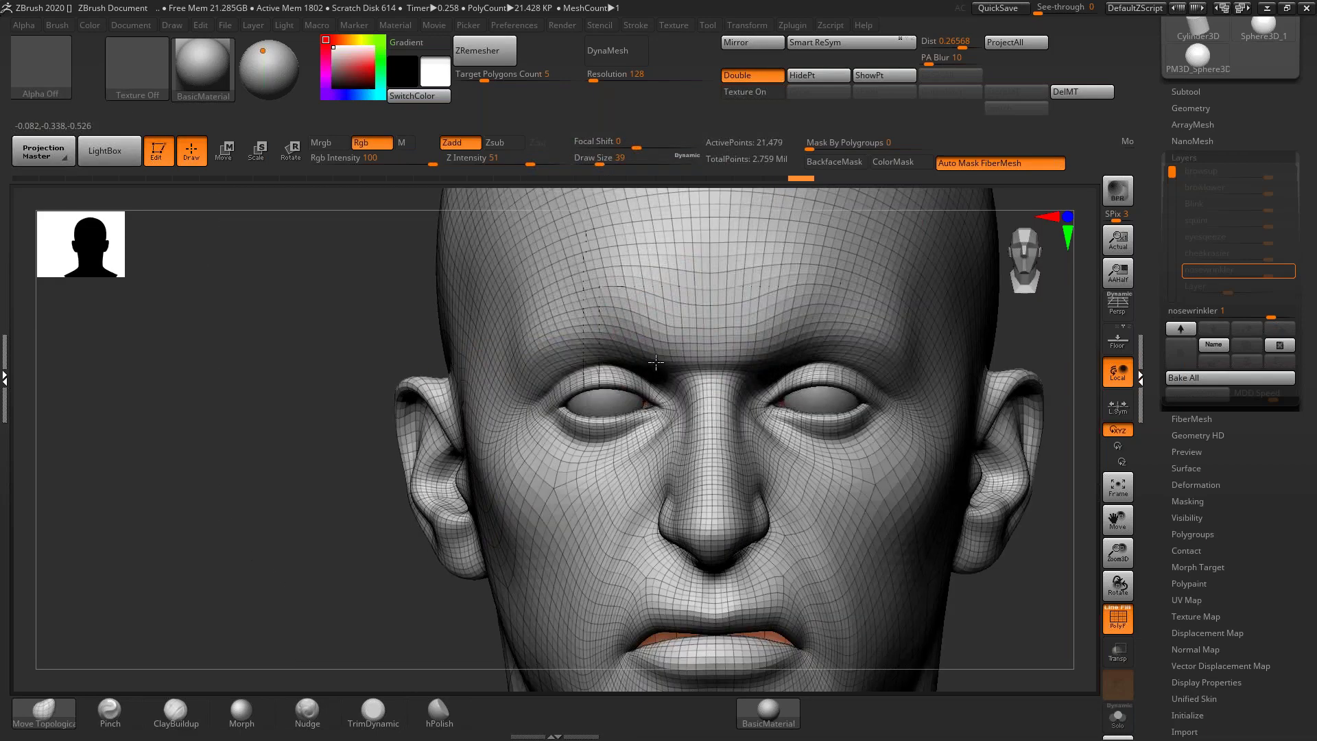
right_click_drag(648, 352, 763, 372)
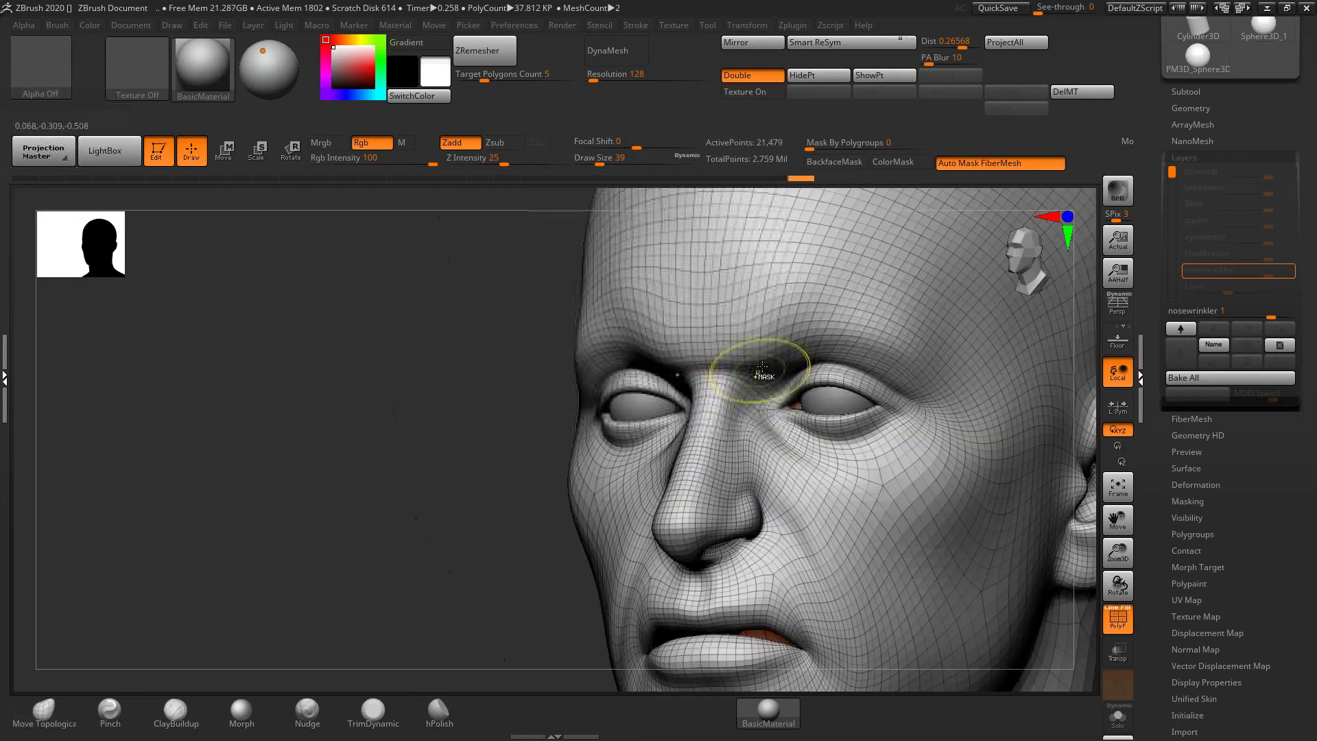
Step: Shape the bulge above the inner brows with the brush at draw size 29
key("space")
left_click_drag(760, 369, 747, 369)
right_click_drag(792, 325, 789, 312)
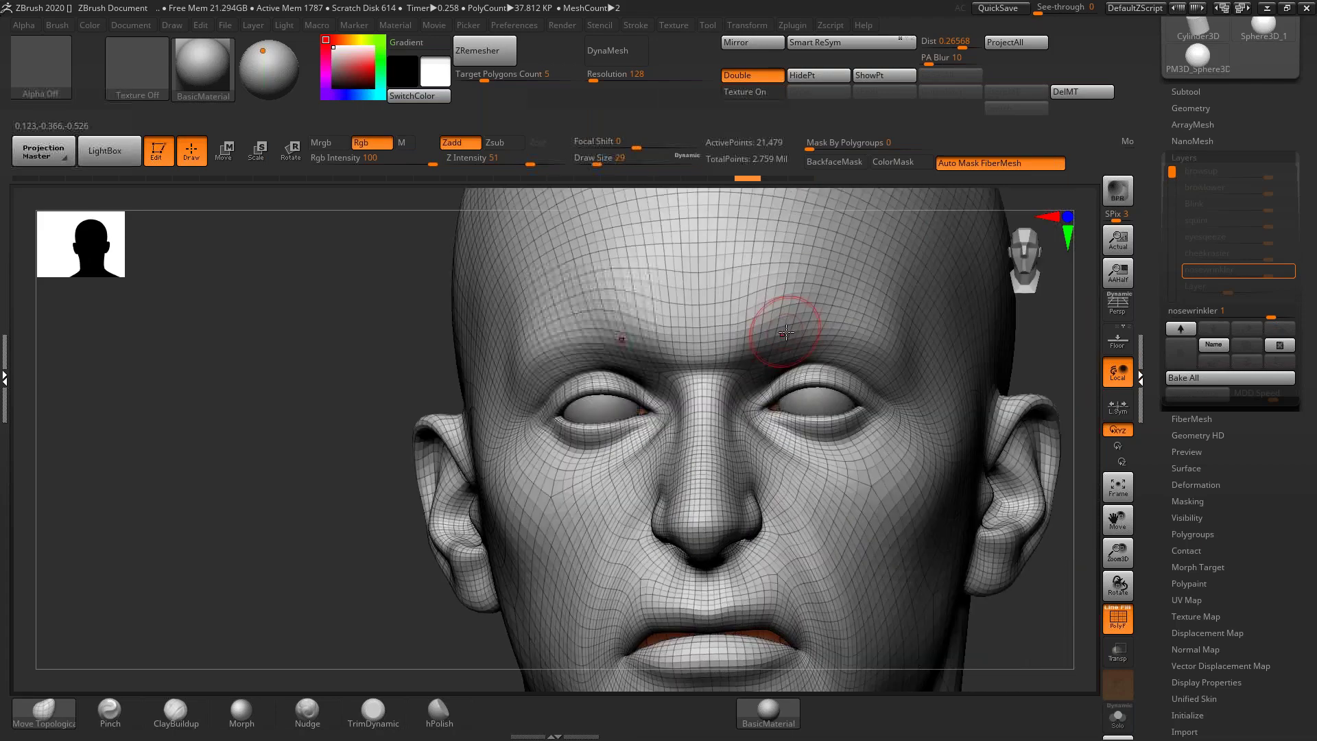
left_click_drag(789, 310, 796, 315)
mouse_move(795, 315)
right_mouse_down()
mouse_move(797, 300)
mouse_move(771, 349)
right_mouse_up()
Step: Refine the inner ends of the brows where they meet the nose bridge, resizing the brush to fit
key("s")
left_click_drag(775, 355, 769, 356)
mouse_move(769, 356)
right_mouse_down()
mouse_move(784, 358)
mouse_move(774, 371)
right_mouse_up()
key("space")
left_click_drag(773, 371, 781, 372)
Step: Build up and crease the folds between the brows with the ClayBuildup and DamStandard brushes
right_click_drag(780, 371, 711, 303)
key("space")
left_click_drag(717, 353, 709, 353)
key("b")
key("c")
key("b")
mouse_move(710, 353)
right_mouse_down()
mouse_move(724, 346)
mouse_move(676, 355)
mouse_move(691, 365)
mouse_move(679, 374)
mouse_move(705, 347)
mouse_move(762, 359)
right_mouse_up()
key("b")
key("d")
key("s")
Step: Reshape the inner brow and the lower forehead above it with the Move brush
key("b")
key("m")
key("v")
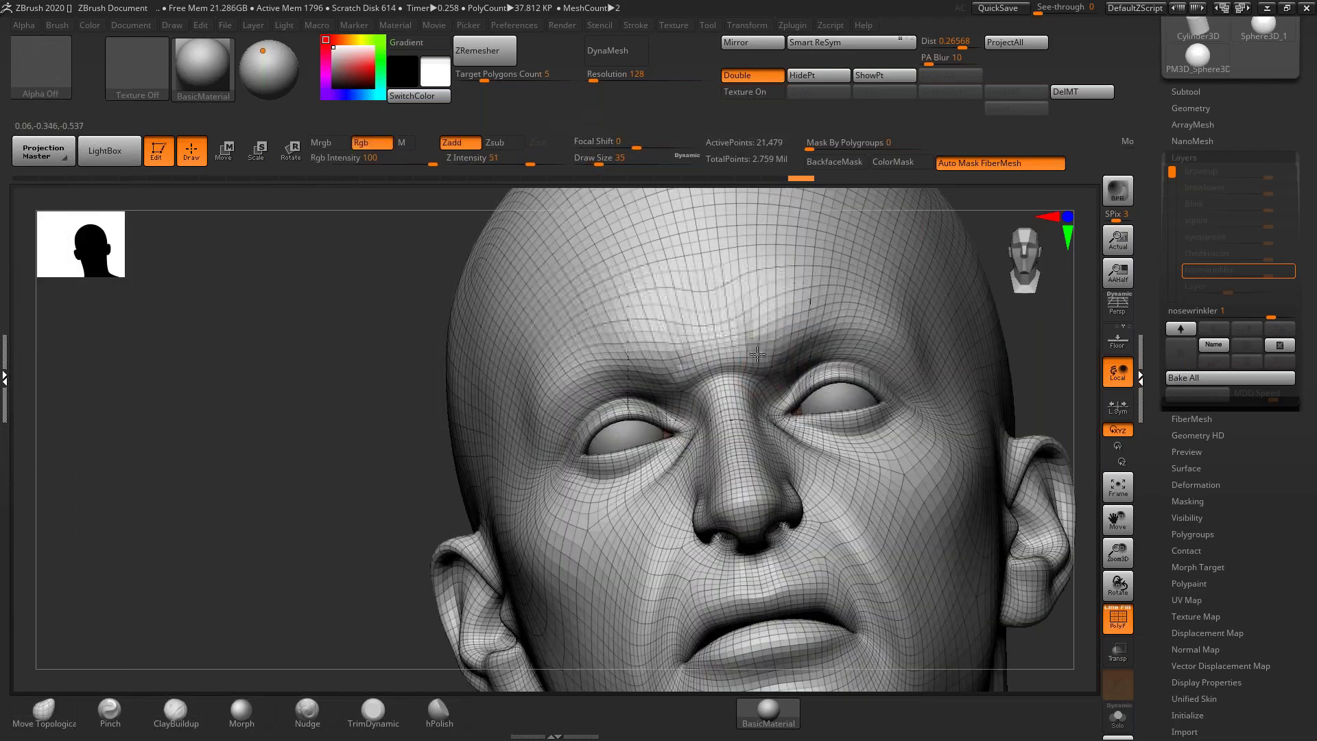
key("space")
left_click_drag(746, 348, 755, 348)
right_click_drag(755, 348, 736, 361)
left_click_drag(757, 310, 752, 267)
mouse_move(752, 268)
right_mouse_down()
mouse_move(734, 288)
mouse_move(732, 249)
right_mouse_up()
left_click_drag(732, 250, 731, 259)
mouse_move(732, 259)
right_mouse_down()
mouse_move(764, 279)
mouse_move(777, 357)
right_mouse_up()
Step: Build up skin folds between the nose bridge and inner eye corners with ClayBuildup at draw size 13
key("b")
key("c")
key("b")
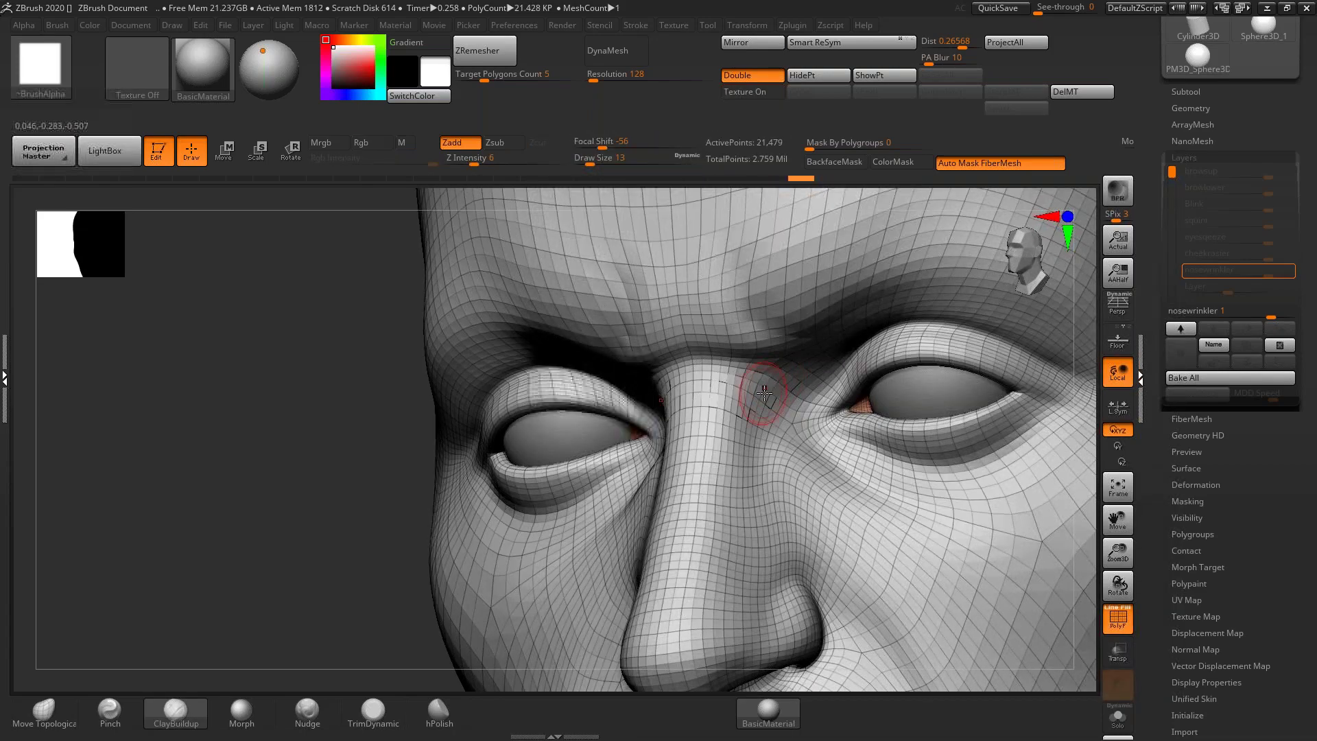
mouse_move(764, 382)
left_mouse_down()
mouse_move(748, 409)
mouse_move(775, 427)
mouse_move(745, 472)
mouse_move(759, 401)
left_mouse_up()
key("space")
mouse_move(746, 390)
right_mouse_down()
mouse_move(706, 392)
mouse_move(725, 392)
right_mouse_up()
left_click_drag(642, 435, 672, 464)
right_click_drag(673, 465, 597, 476)
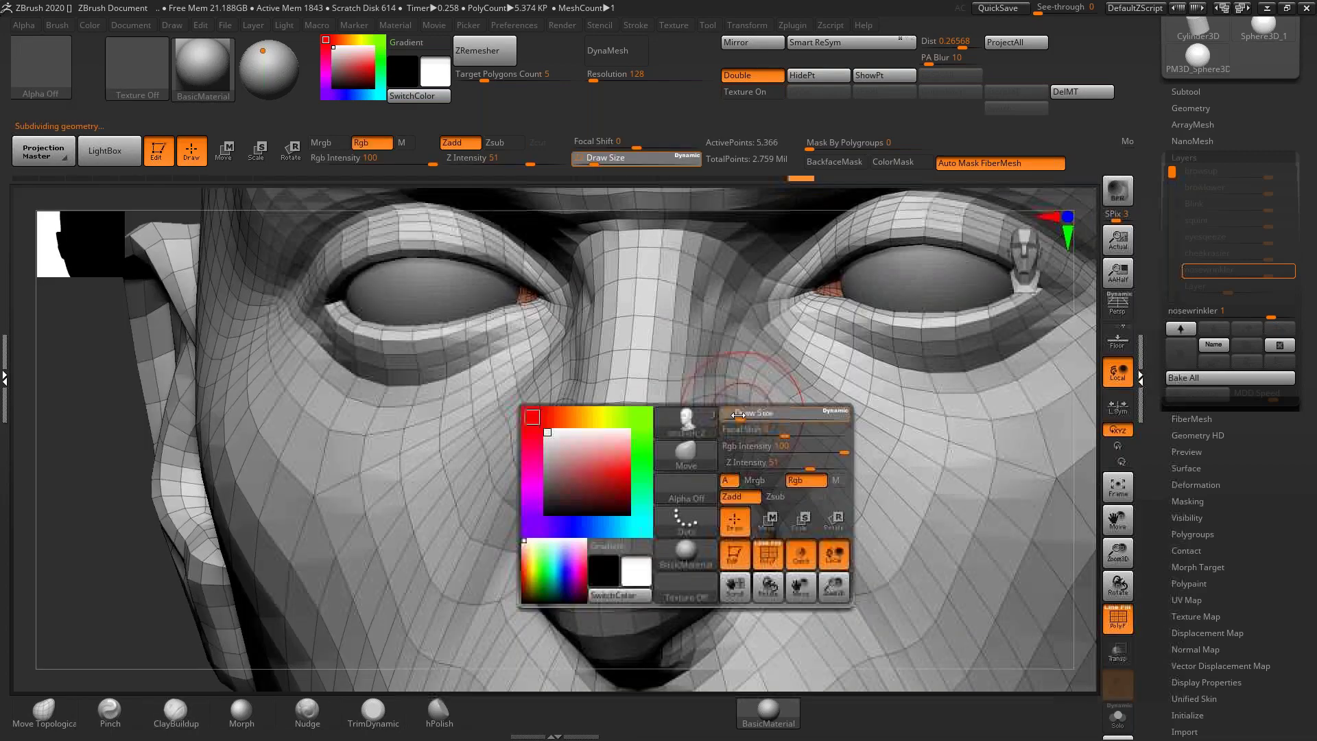
Step: Reduce the brush's draw size and raise the head mesh by two subdivision levels
key("space")
left_click_drag(793, 369, 789, 369)
key("d")
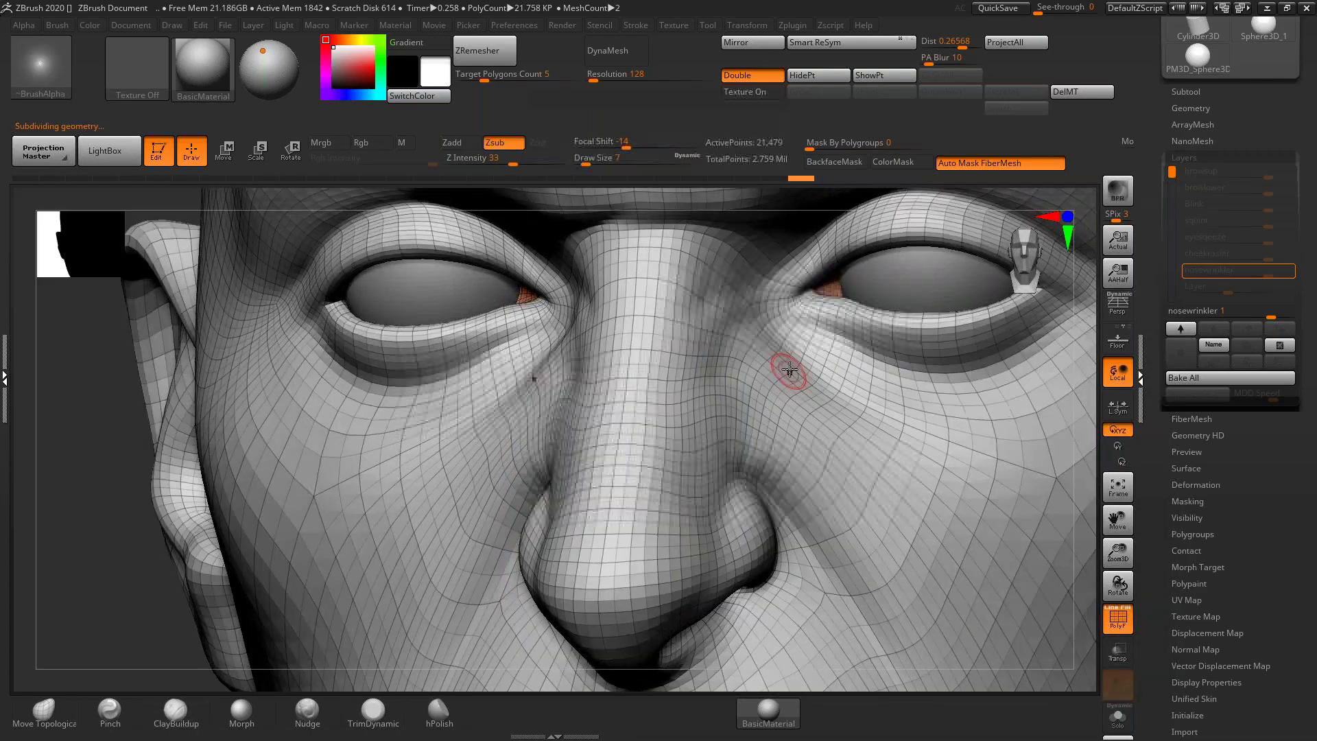
key("d")
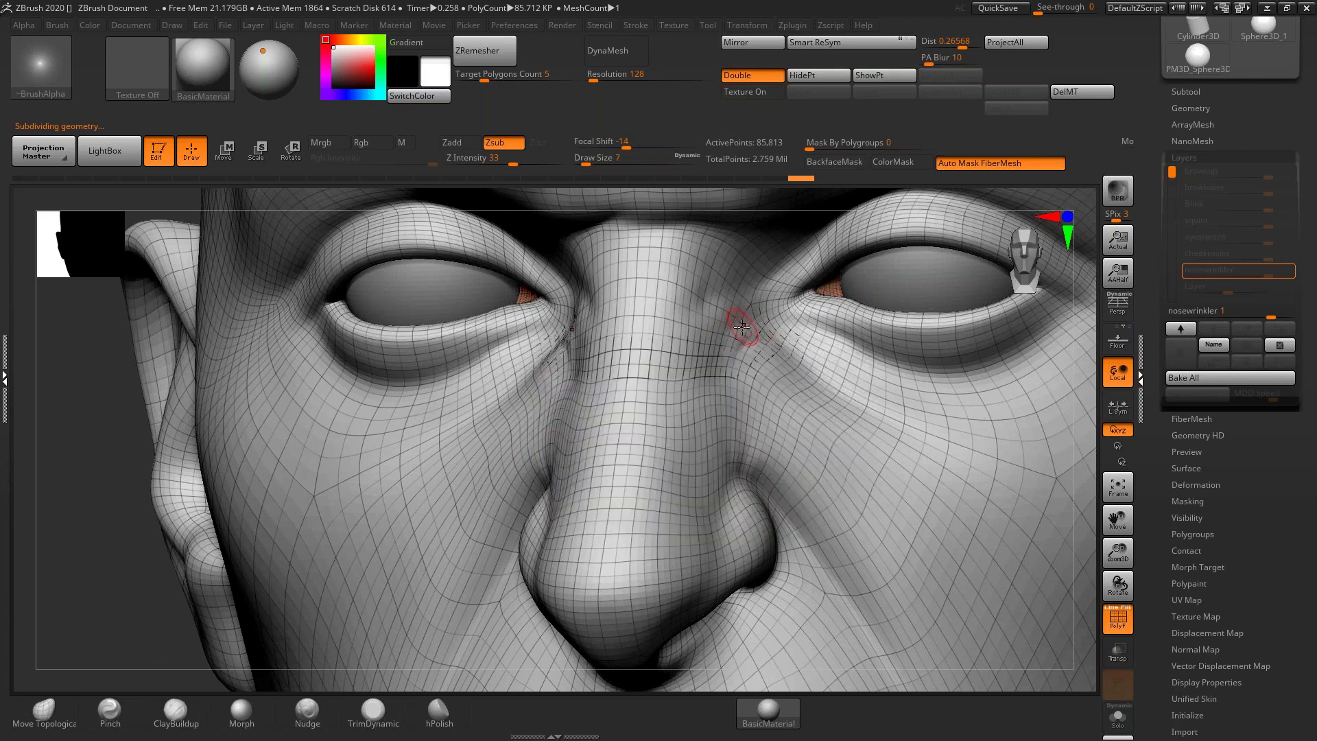
Step: Carve diagonal wrinkles on both sides of the nose bridge with the DamStandard brush at draw size 9
key("space")
left_click(740, 334)
key("bracketright")
mouse_move(744, 292)
left_mouse_down()
mouse_move(691, 304)
mouse_move(679, 314)
mouse_move(709, 296)
mouse_move(688, 321)
left_mouse_up()
right_click_drag(615, 276, 643, 315, "ctrl")
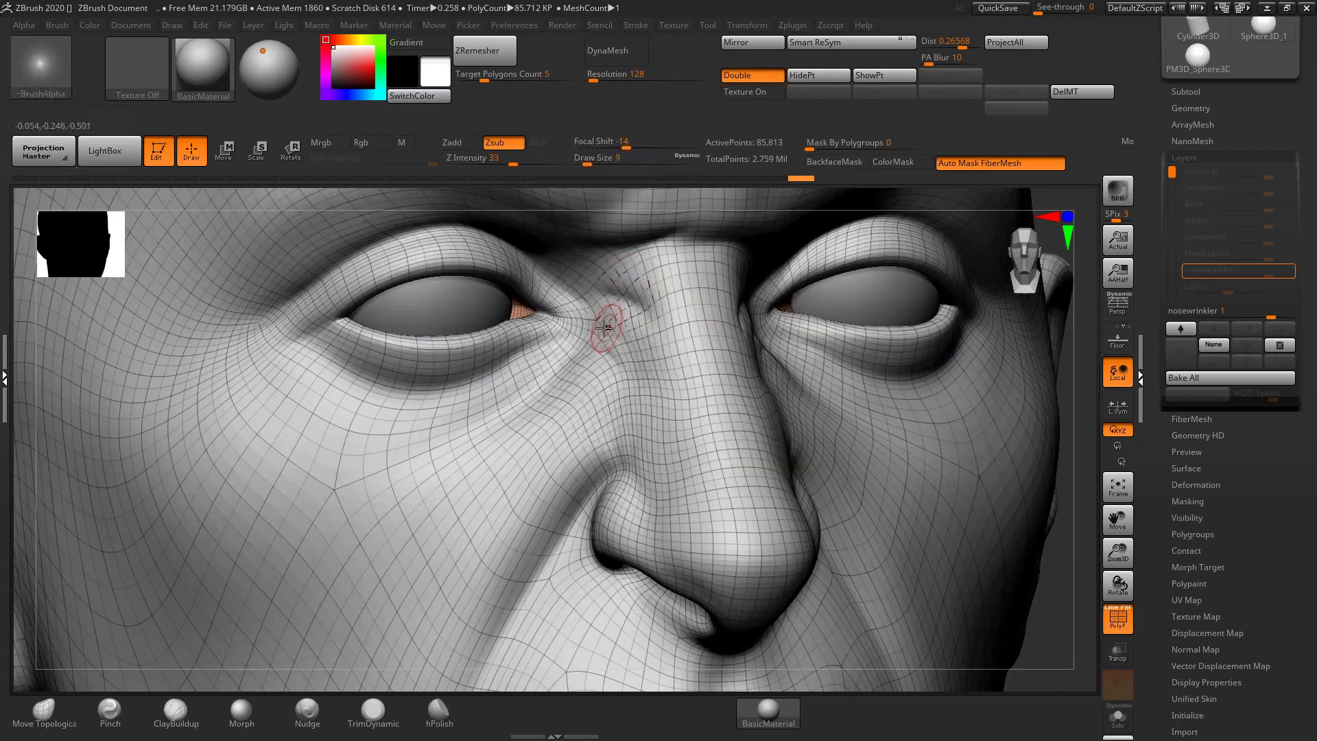
left_click_drag(602, 323, 661, 343)
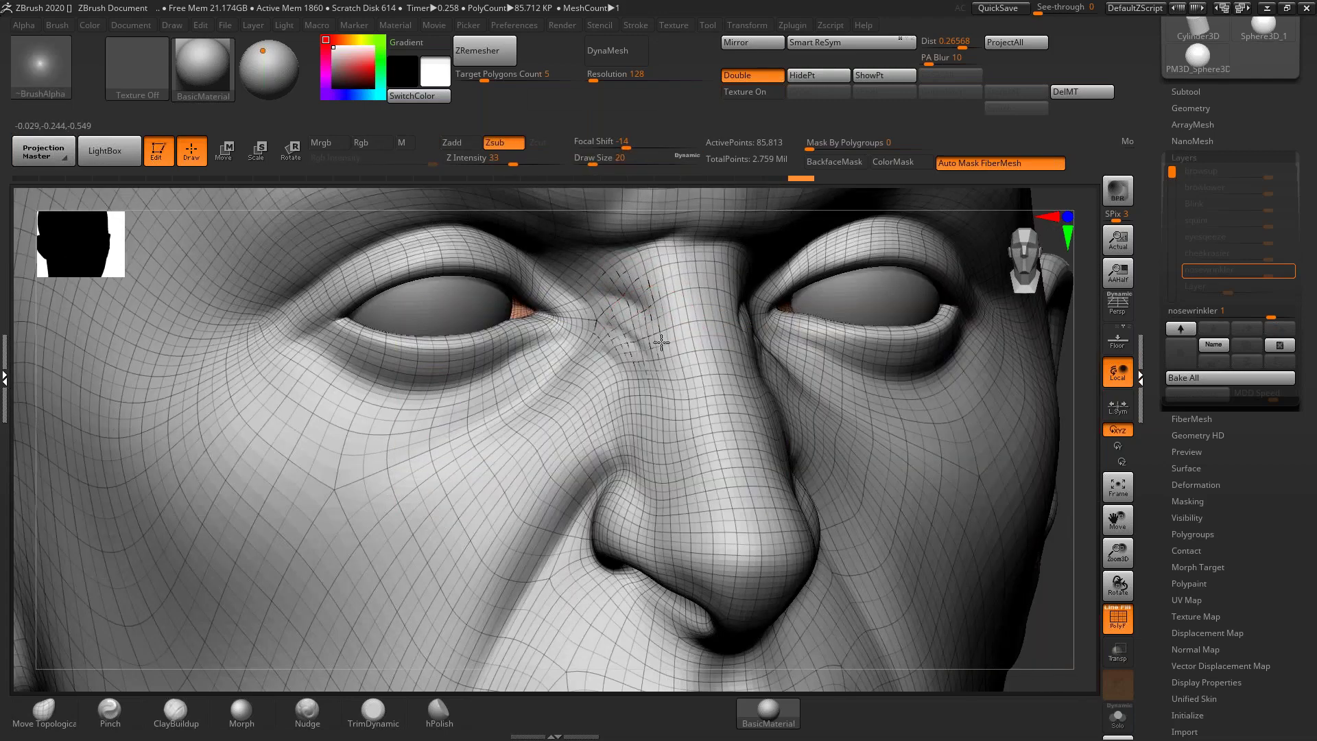
right_click_drag(661, 343, 748, 323)
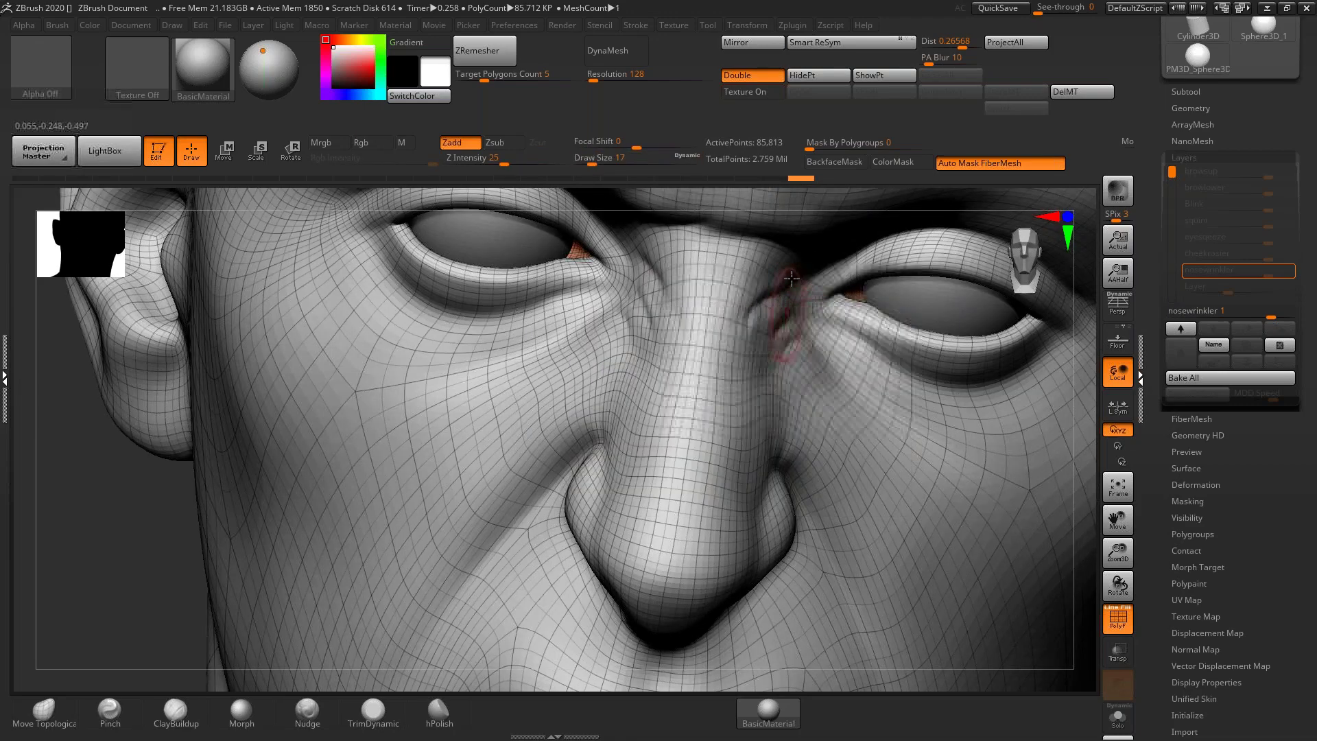
Step: Adjust the wrinkle folds beside the inner eye corners, reducing the Move brush to draw size 12
right_click_drag(792, 279, 793, 274)
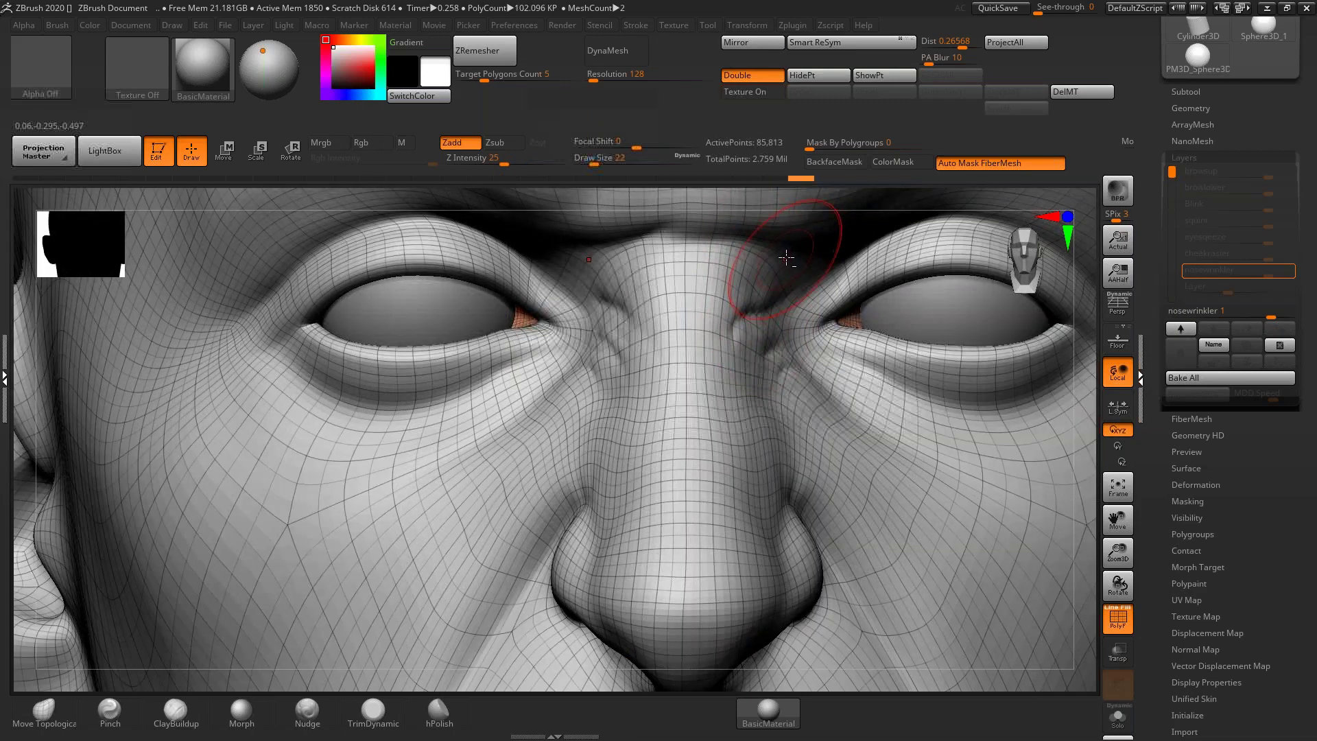
key("space")
key("space")
mouse_move(767, 280)
left_mouse_down()
mouse_move(763, 321)
mouse_move(752, 270)
left_mouse_up()
key("space")
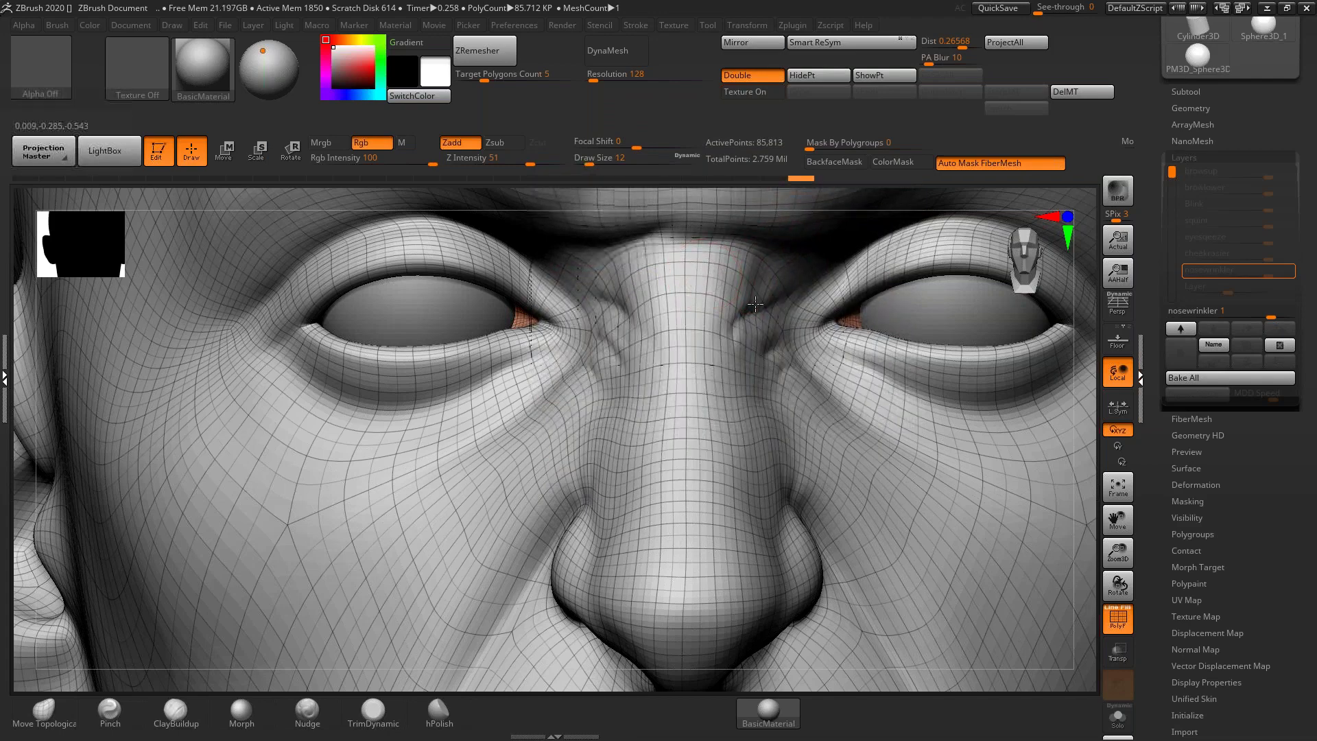
Step: Deepen the creases beside the upper nose bridge with DamStandard and fill the folds with ClayBuildup at draw size 8
right_click_drag(755, 304, 703, 318)
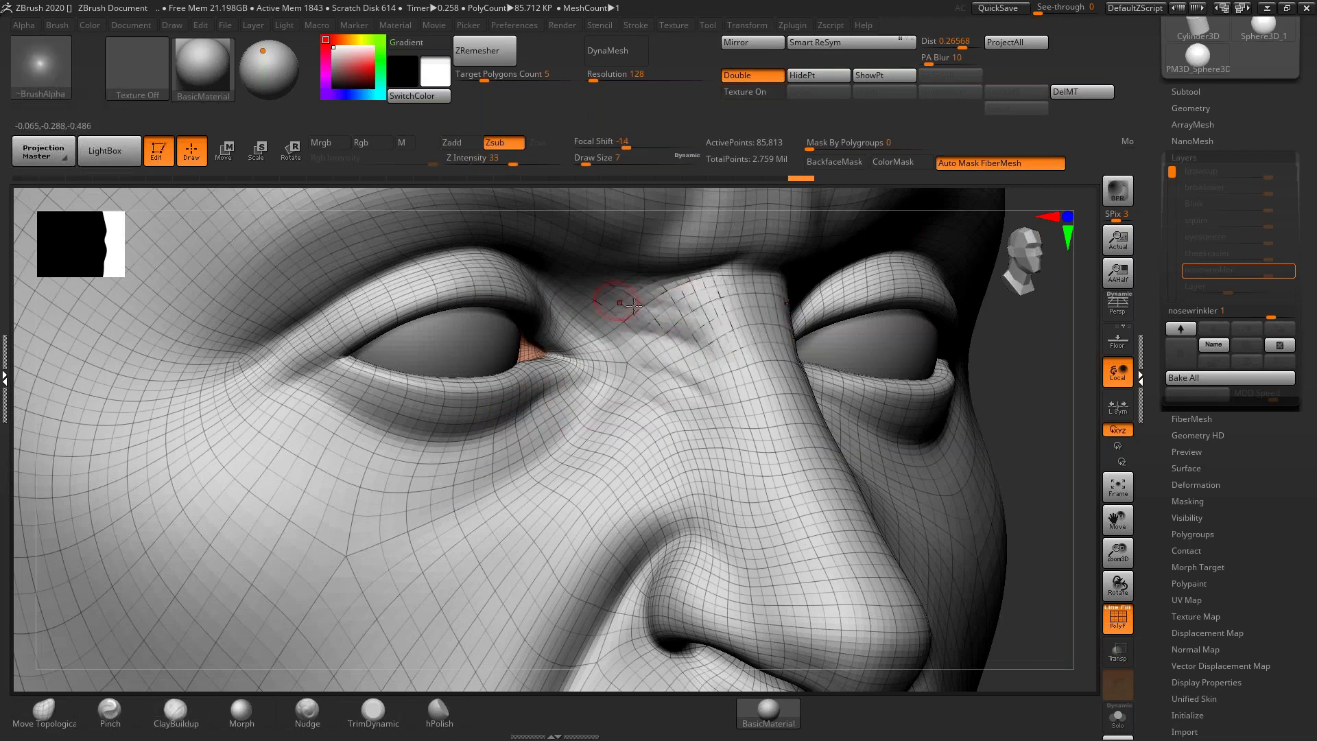
left_click_drag(666, 374, 681, 377)
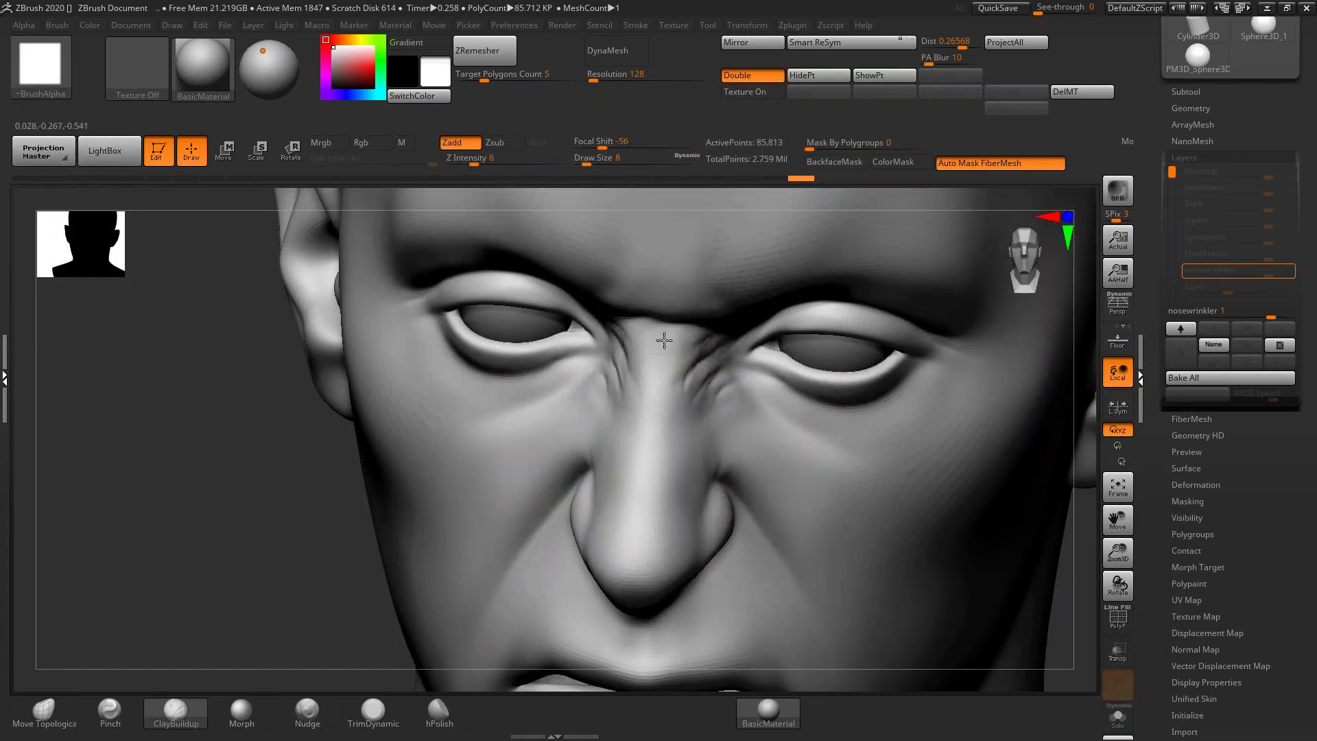
right_click_drag(664, 341, 701, 355)
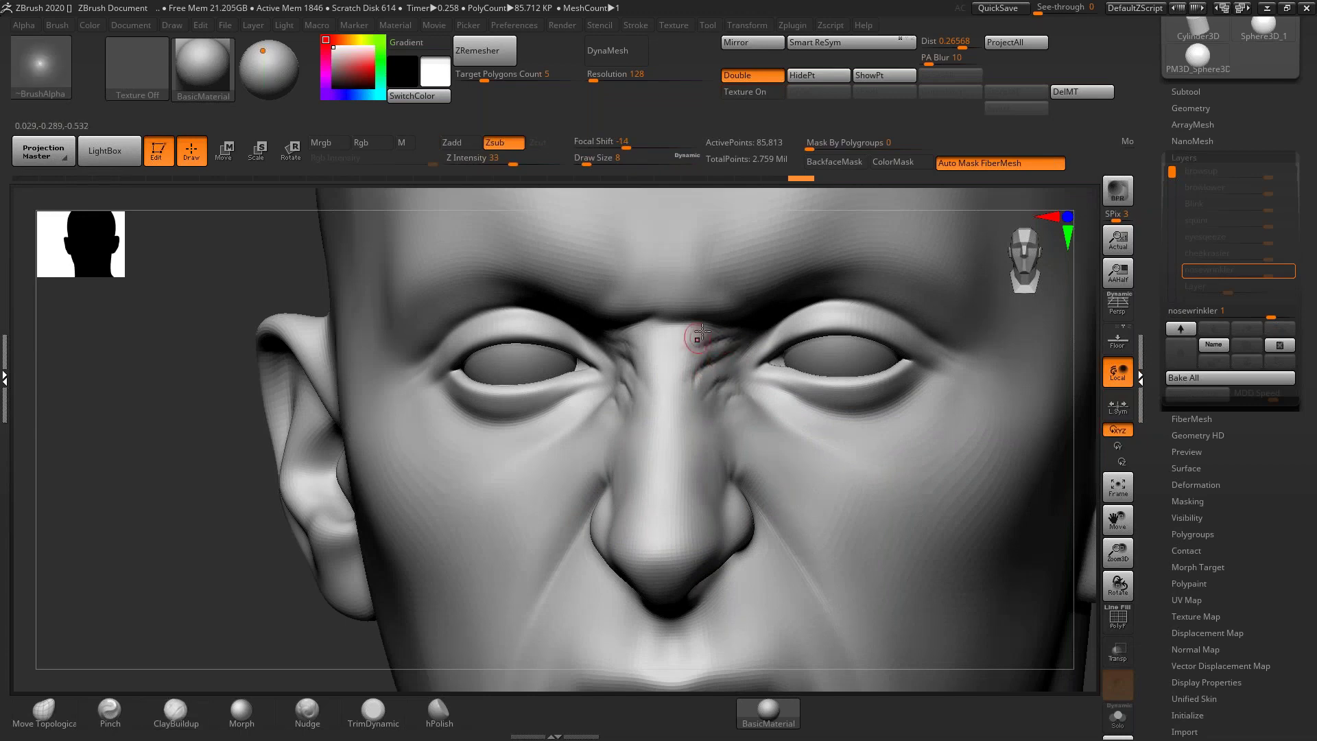
Step: Carve the frown creases above the nose bridge with DamStandard, enlarging the brush to draw size 31
right_click_drag(698, 317, 739, 337)
key("space")
left_click_drag(739, 337, 714, 330)
mouse_move(706, 329)
right_mouse_down()
mouse_move(668, 324)
mouse_move(657, 306)
right_mouse_up()
key("space")
left_click_drag(657, 306, 670, 306)
right_click_drag(676, 265, 678, 323)
key("space")
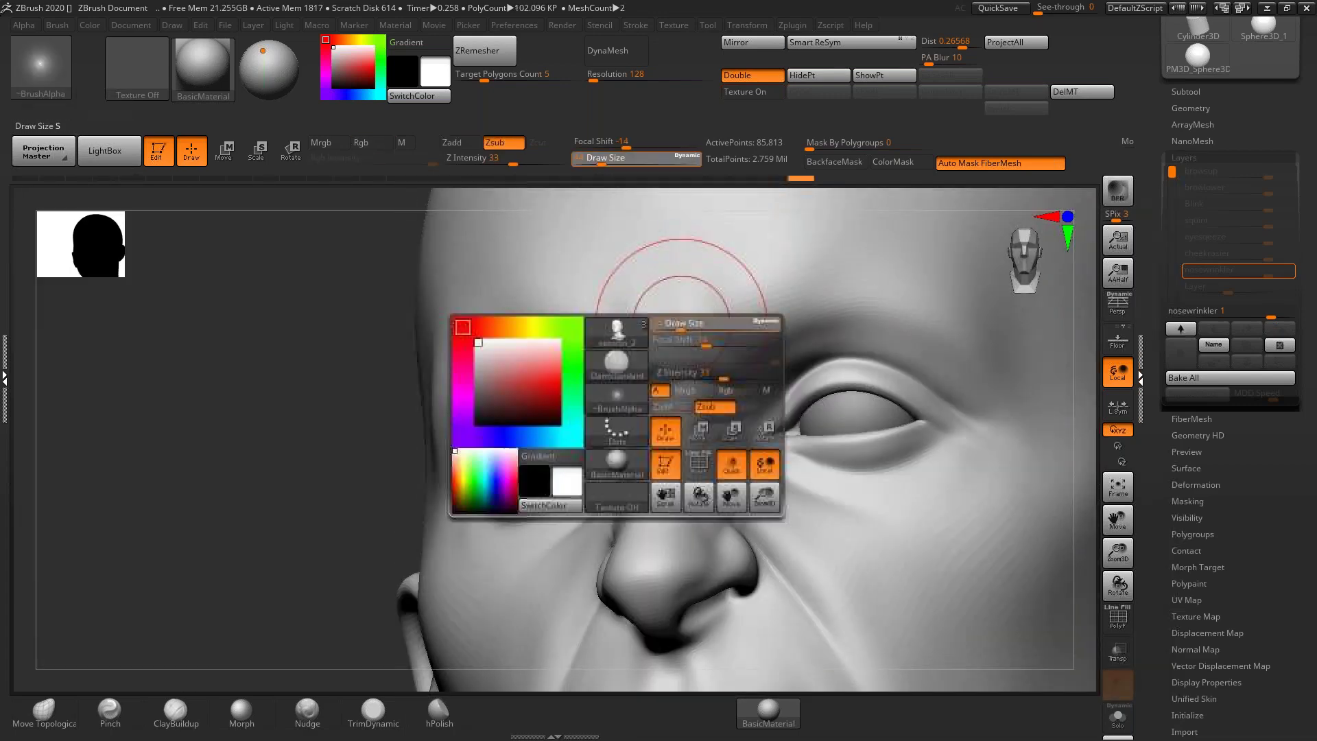
key("space")
left_click_drag(729, 346, 724, 349)
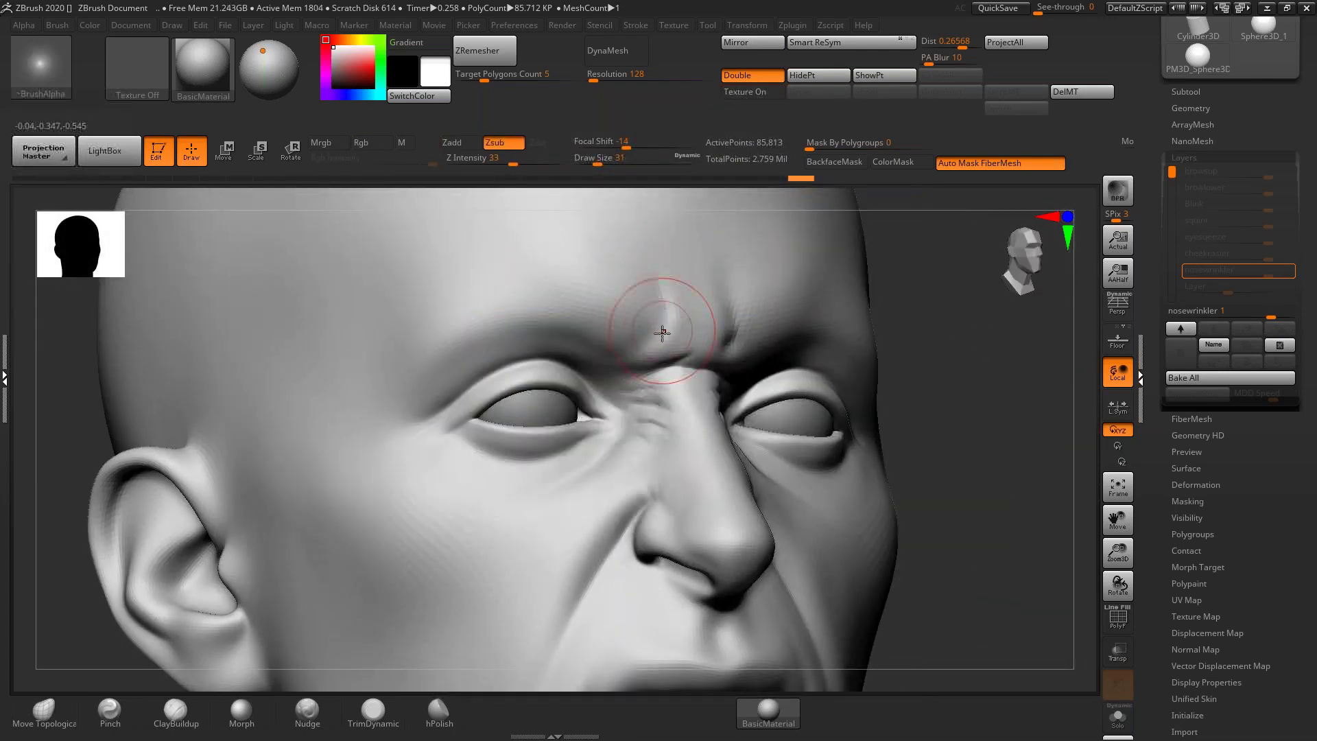
Step: Lower the head mesh by one subdivision level and shape and smooth the vertical frown folds between the brows
key("shift+d")
right_click_drag(627, 341, 669, 299)
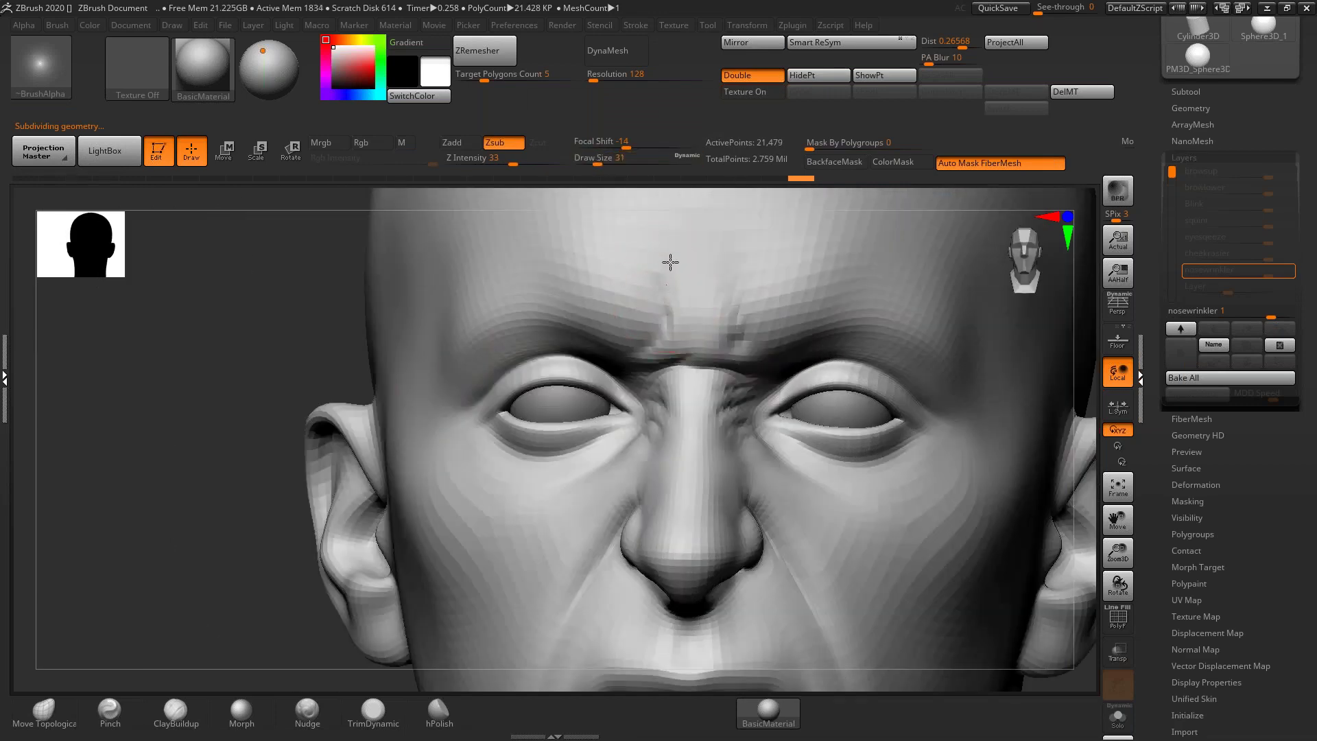
left_click_drag(698, 311, 696, 334, "shift")
mouse_move(697, 316)
right_mouse_down()
mouse_move(691, 347)
mouse_move(672, 302)
right_mouse_up()
left_click_drag(671, 295, 674, 338)
right_click_drag(674, 338, 638, 329)
left_click_drag(692, 302, 721, 354, "shift")
right_click_drag(721, 354, 753, 348)
Step: Deepen the vertical creases between the brows after adjusting the brush size
key("space")
left_click_drag(717, 353, 719, 352)
left_click_drag(713, 329, 704, 343)
right_click_drag(706, 329, 708, 302, "ctrl")
mouse_move(744, 322)
right_mouse_down()
mouse_move(723, 334)
mouse_move(638, 317)
mouse_move(756, 306)
right_mouse_up()
mouse_move(756, 306)
right_mouse_down("ctrl")
mouse_move(763, 290)
mouse_move(746, 300)
mouse_move(753, 353)
right_mouse_up("ctrl")
Step: Shape the fold between the brow and upper eyelid with the Standard brush at draw sizes 16 and 17
key("1")
key("space")
left_click_drag(746, 361, 721, 373)
right_click_drag(733, 330, 723, 376)
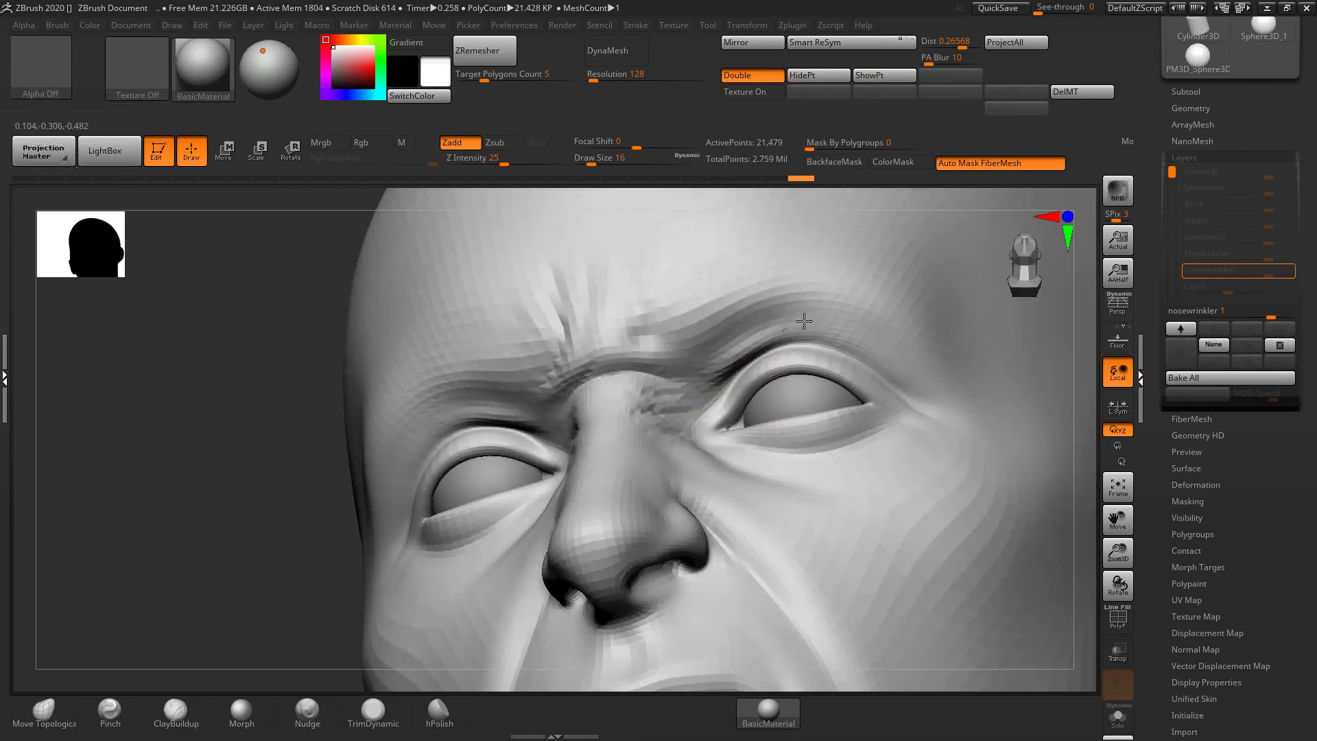
left_click_drag(775, 348, 739, 367)
mouse_move(720, 343)
right_mouse_down()
mouse_move(734, 356)
mouse_move(717, 336)
right_mouse_up()
left_click_drag(763, 343, 731, 364)
right_click_drag(719, 379, 765, 373)
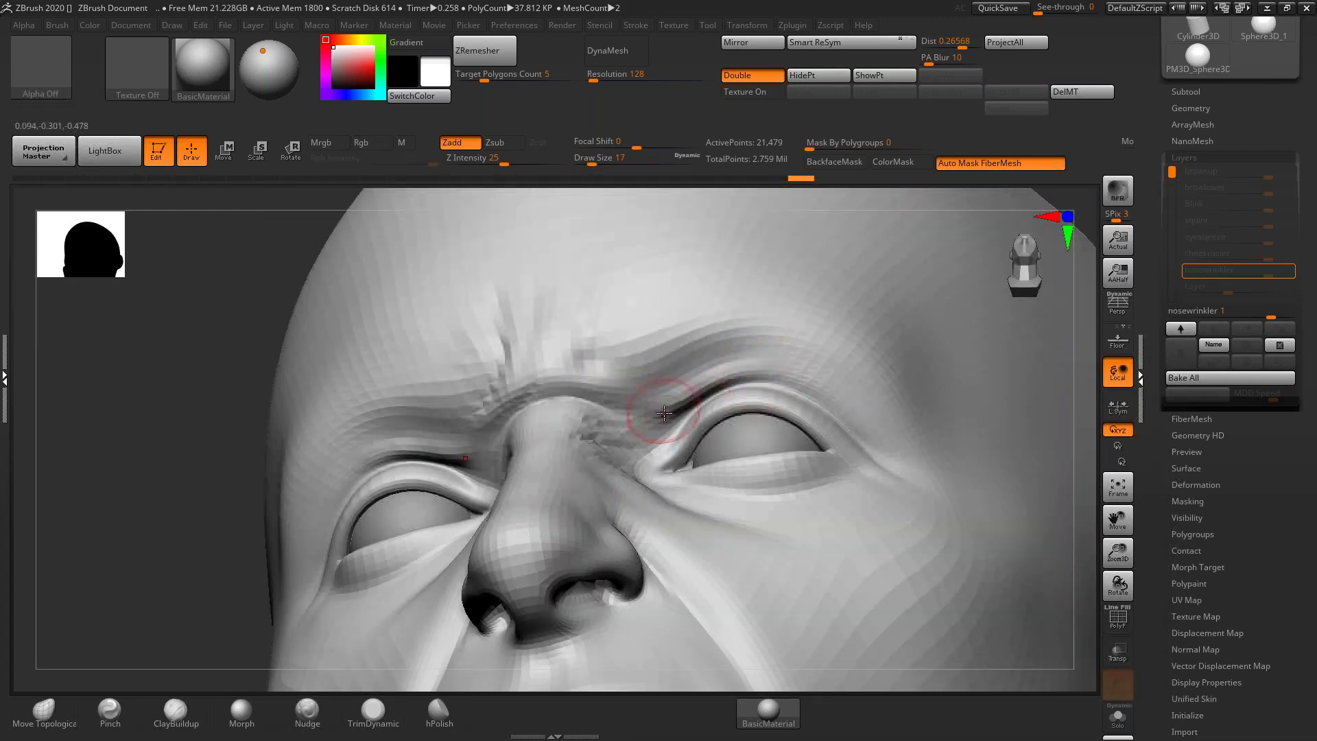
Step: Cut a crease under the inner brow with DamStandard at draw size 17 and smooth its outer end
right_click_drag(648, 428, 612, 436)
left_click_drag(639, 404, 677, 392)
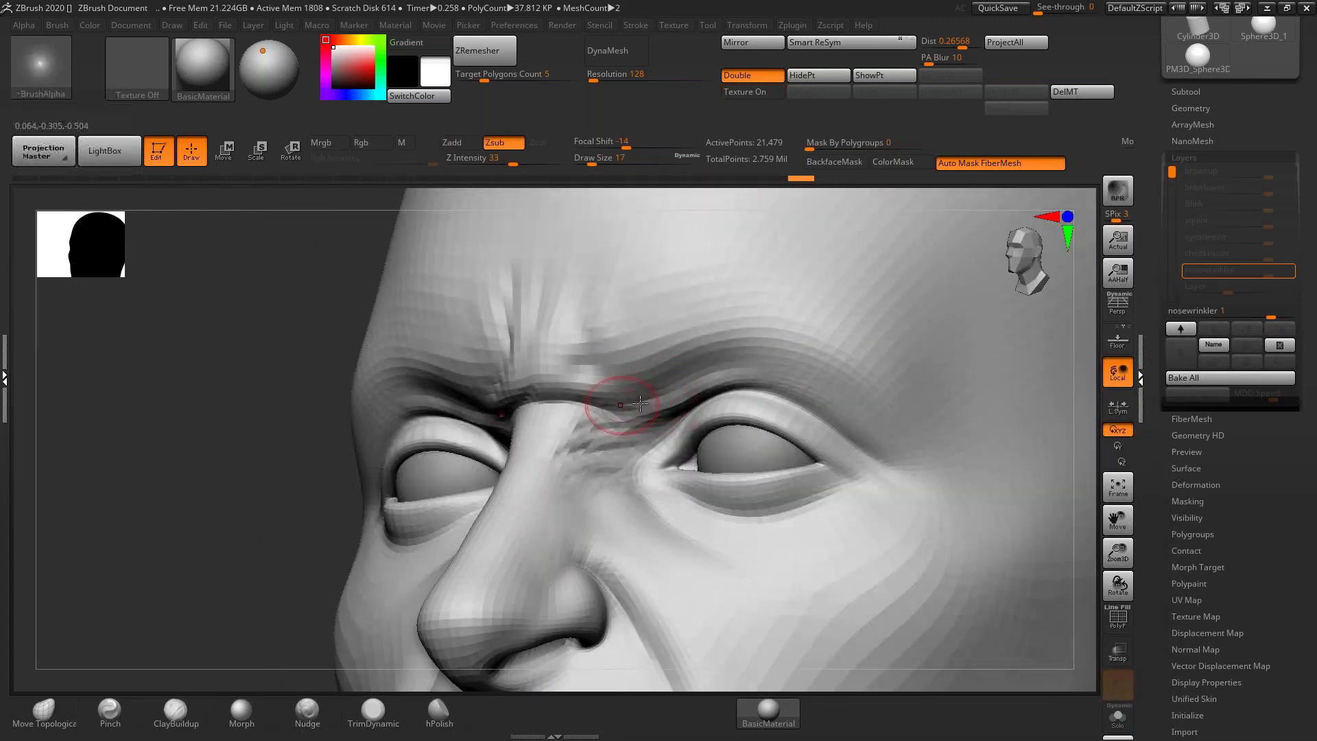
right_click_drag(669, 403, 721, 388)
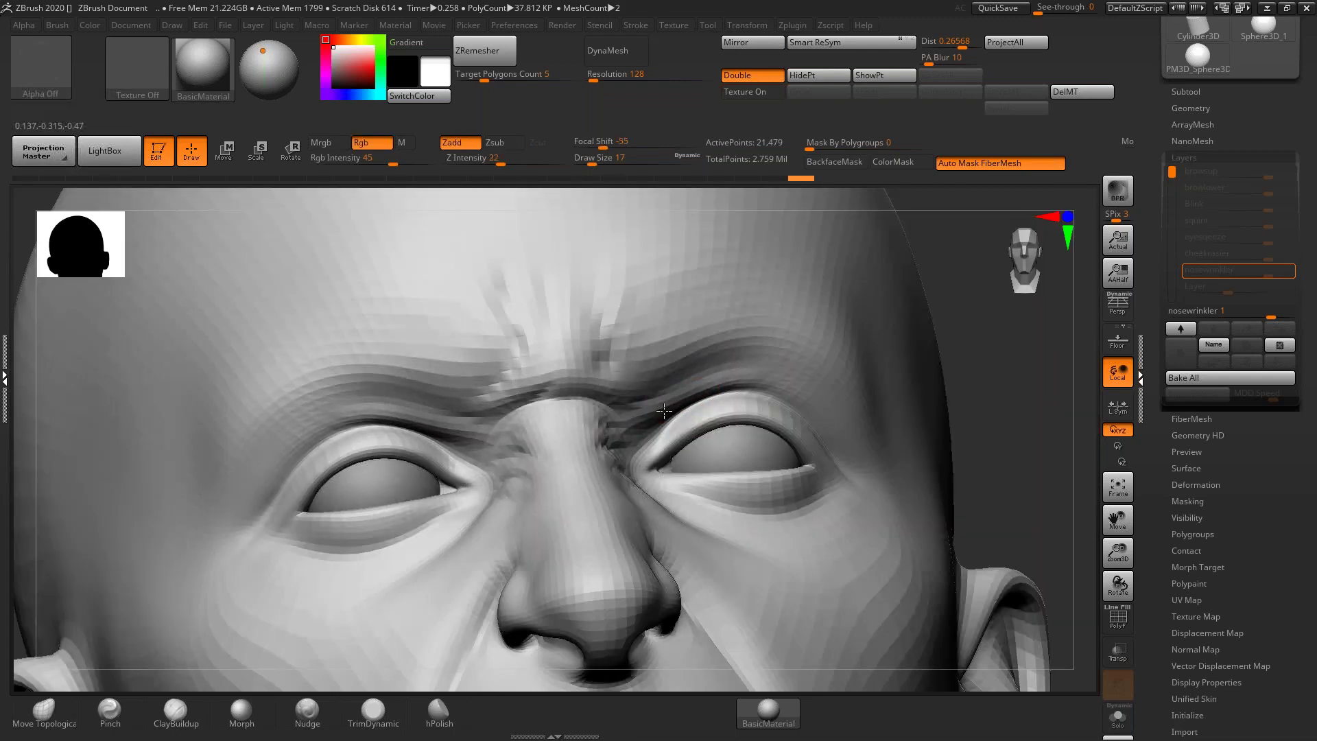
left_click_drag(682, 404, 700, 384, "shift")
Step: Fill the inner brow and frown folds with ClayBuildup at Z intensity 6, raising the draw size from 22 to 37
mouse_move(728, 377)
right_mouse_down()
mouse_move(692, 388)
mouse_move(589, 374)
right_mouse_up()
key("1")
key("space")
left_click_drag(628, 397, 634, 398)
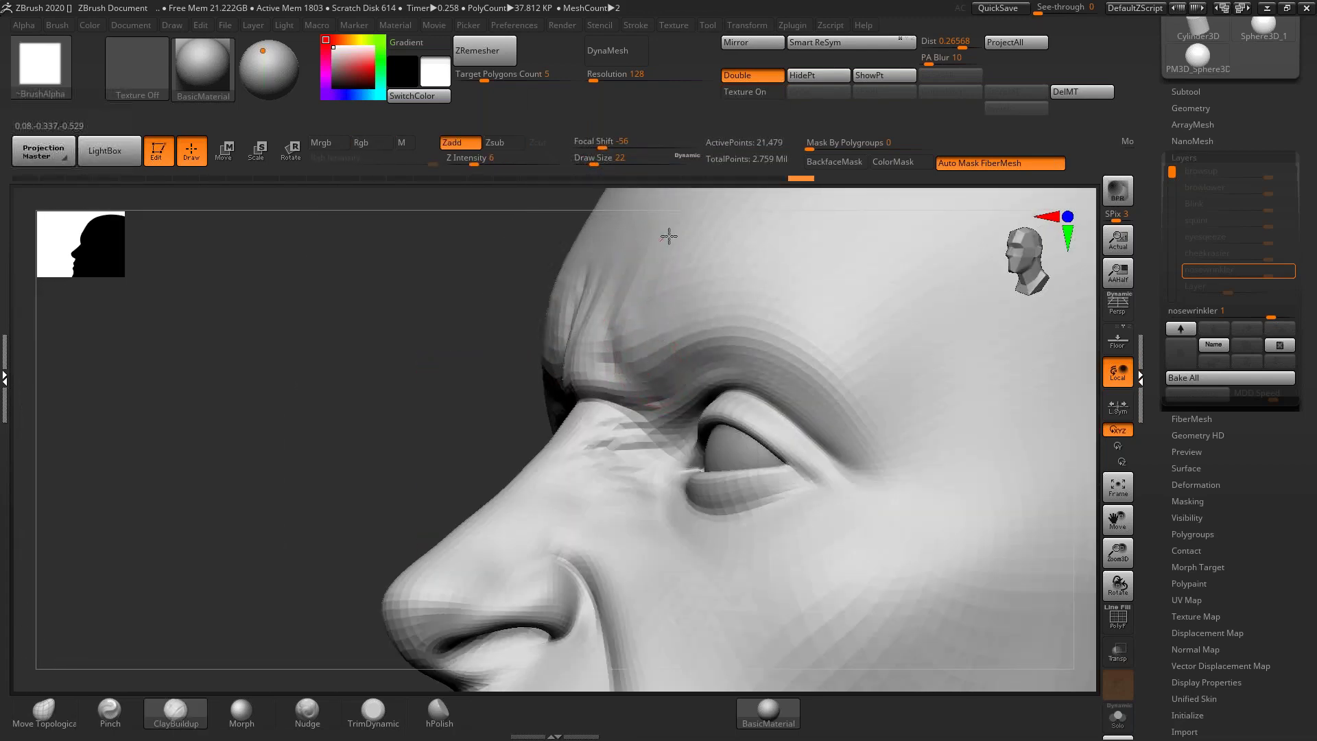
left_click_drag(652, 264, 635, 353)
mouse_move(641, 330)
right_mouse_down("ctrl")
mouse_move(638, 302)
mouse_move(644, 326)
mouse_move(680, 347)
right_mouse_up("ctrl")
key("space")
left_click_drag(676, 340, 683, 339)
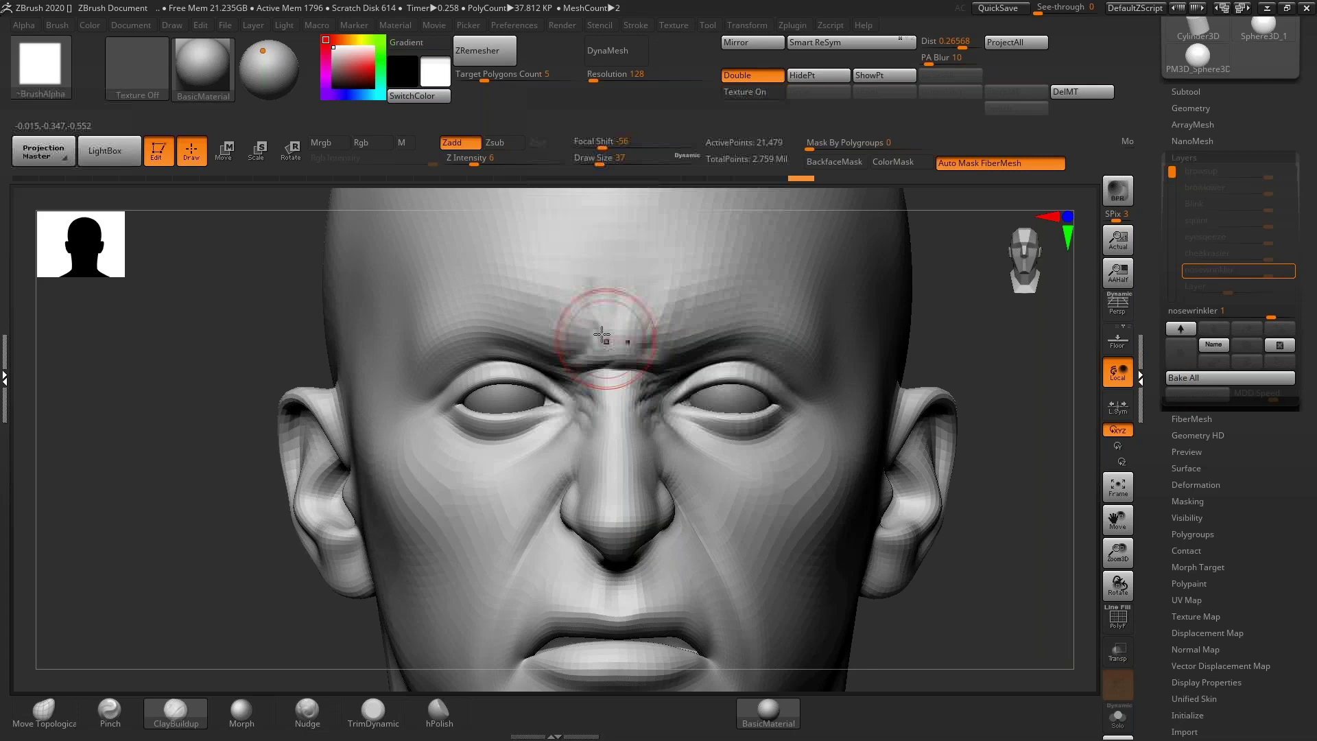
Step: Reduce the brush size and smooth the forehead surface above the frown folds
key("bracketleft")
right_click_drag(602, 324, 634, 326)
left_click_drag(573, 335, 587, 294, "shift")
mouse_move(530, 276)
right_mouse_down("ctrl")
mouse_move(555, 300)
mouse_move(570, 385)
right_mouse_up("ctrl")
right_click_drag(571, 385, 582, 420, "shift")
Step: Smooth the cheek below the inner eye corner and enlarge the Move brush to draw size 74
key("space")
left_click(635, 324)
right_click_drag(636, 324, 633, 402, "ctrl")
key("space")
left_click(651, 406)
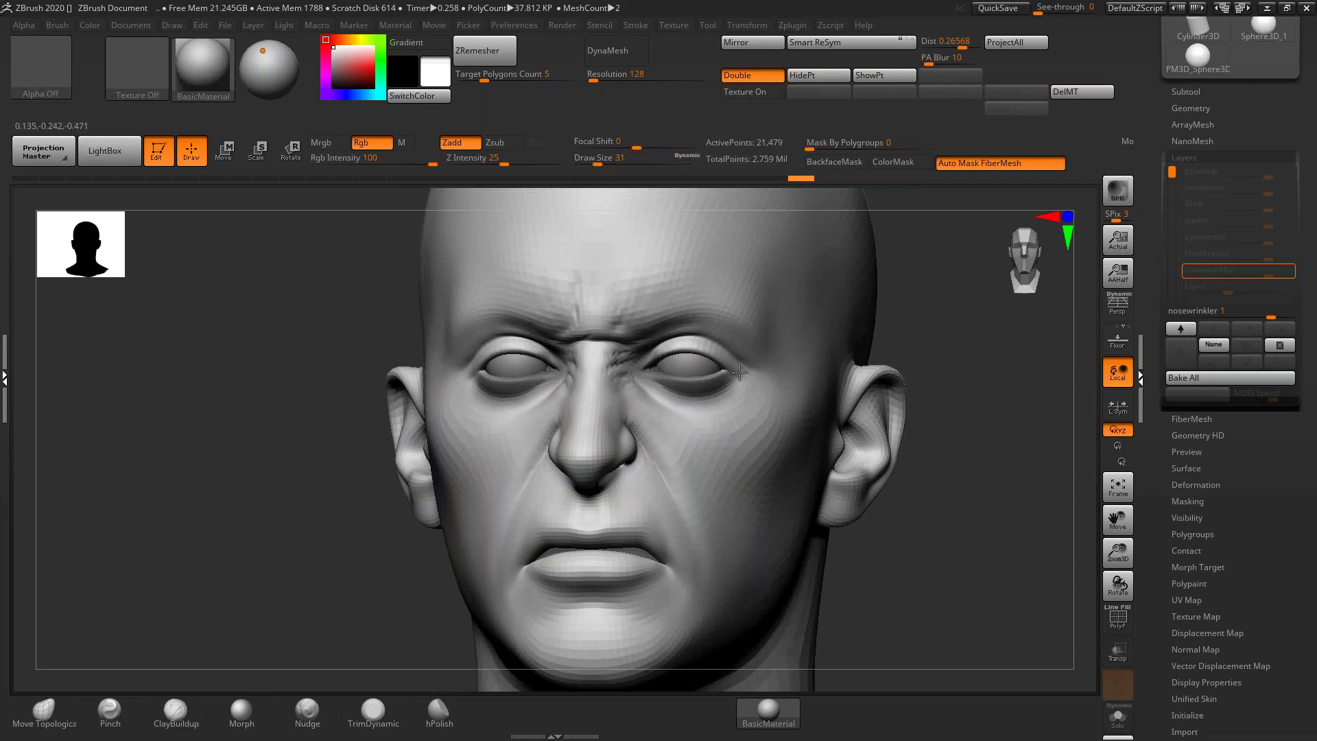
left_click_drag(672, 392, 652, 398, "shift")
key("space")
left_click(651, 415)
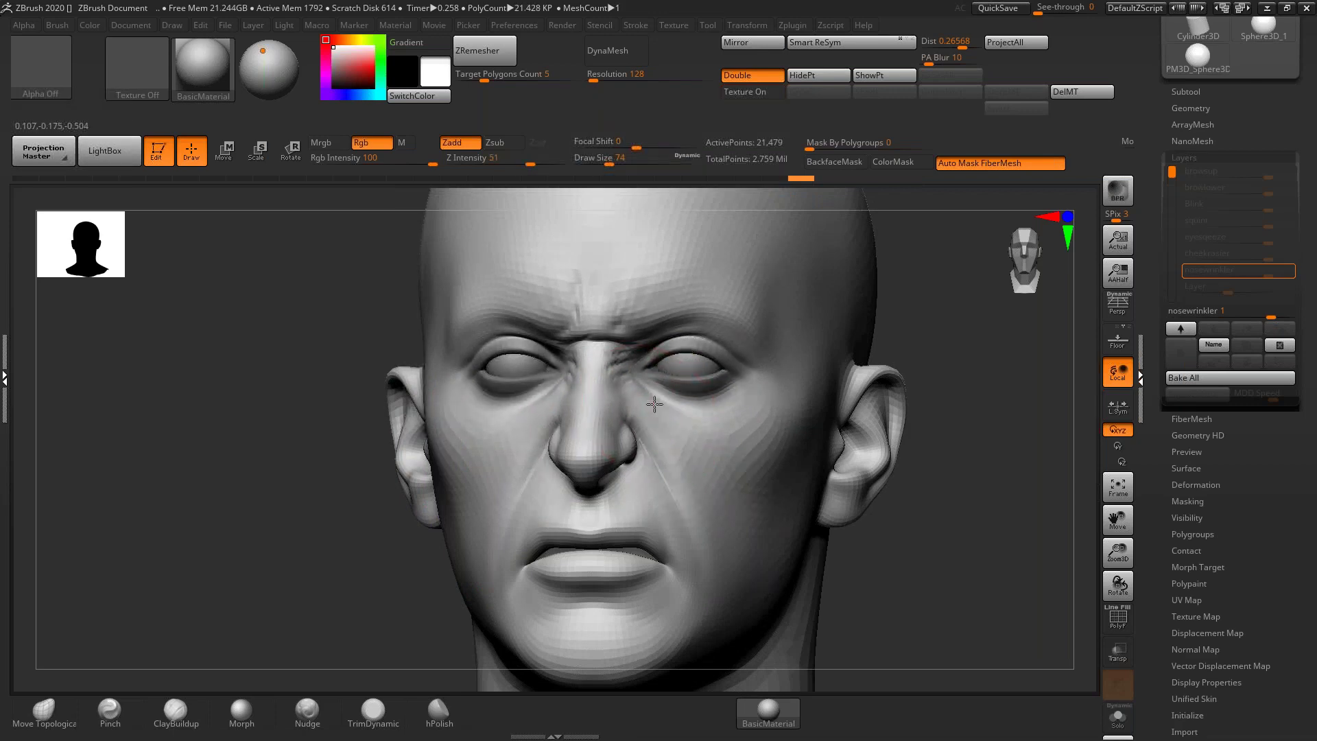
Step: Reshape the cheek beside the nose from several angles with the Move brush, reducing its draw size to 41
right_click_drag(645, 403, 591, 398)
key("space")
left_click(652, 405)
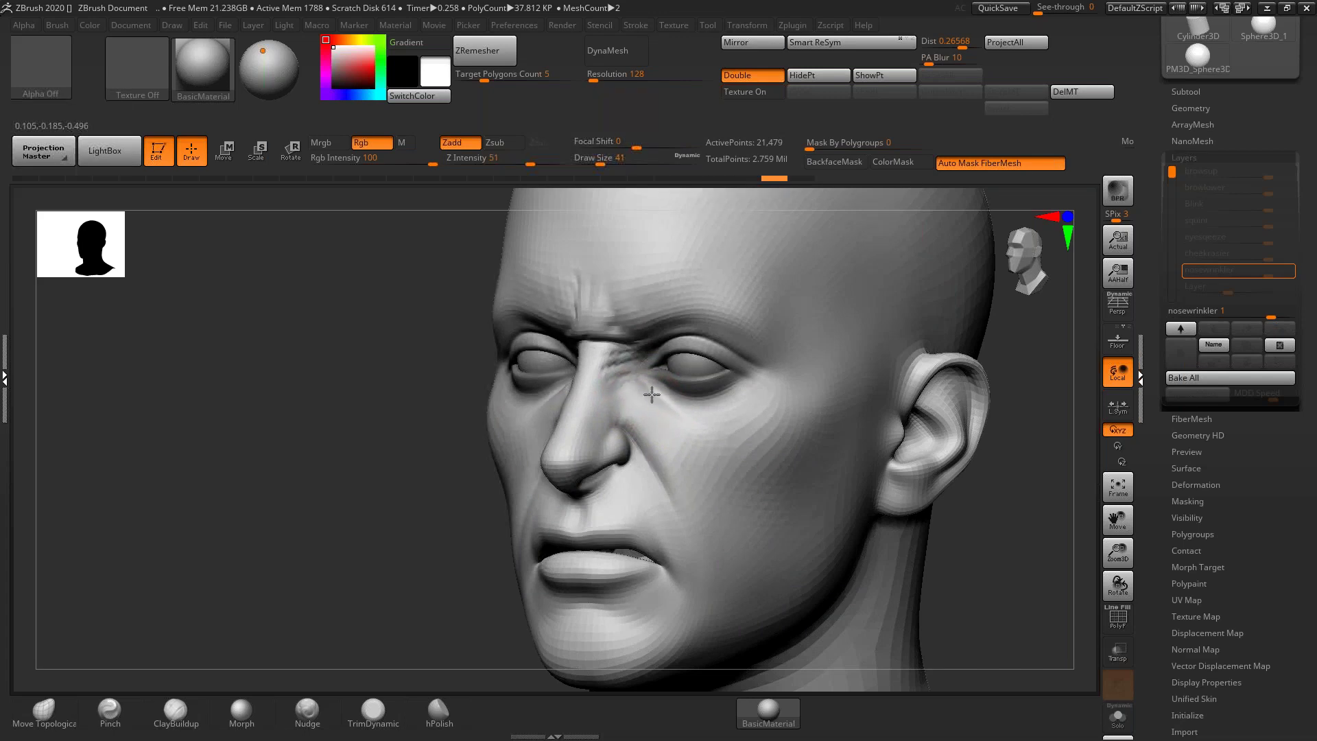
key("space")
left_click(659, 402)
right_click_drag(645, 400, 593, 404)
key("space")
left_click(655, 408)
left_click_drag(443, 474, 437, 517, "ctrl")
right_click_drag(524, 434, 614, 412)
key("space")
left_click(632, 400)
mouse_move(542, 357)
right_mouse_down("ctrl")
mouse_move(575, 398)
mouse_move(631, 356)
mouse_move(620, 385)
mouse_move(638, 379)
right_mouse_up("ctrl")
Step: Carve diagonal wrinkles under the lower eyelid with DamStandard, reducing its draw size from 13 to 7
key("b")
key("c")
key("b")
key("space")
left_click(631, 357)
key("b")
key("d")
key("s")
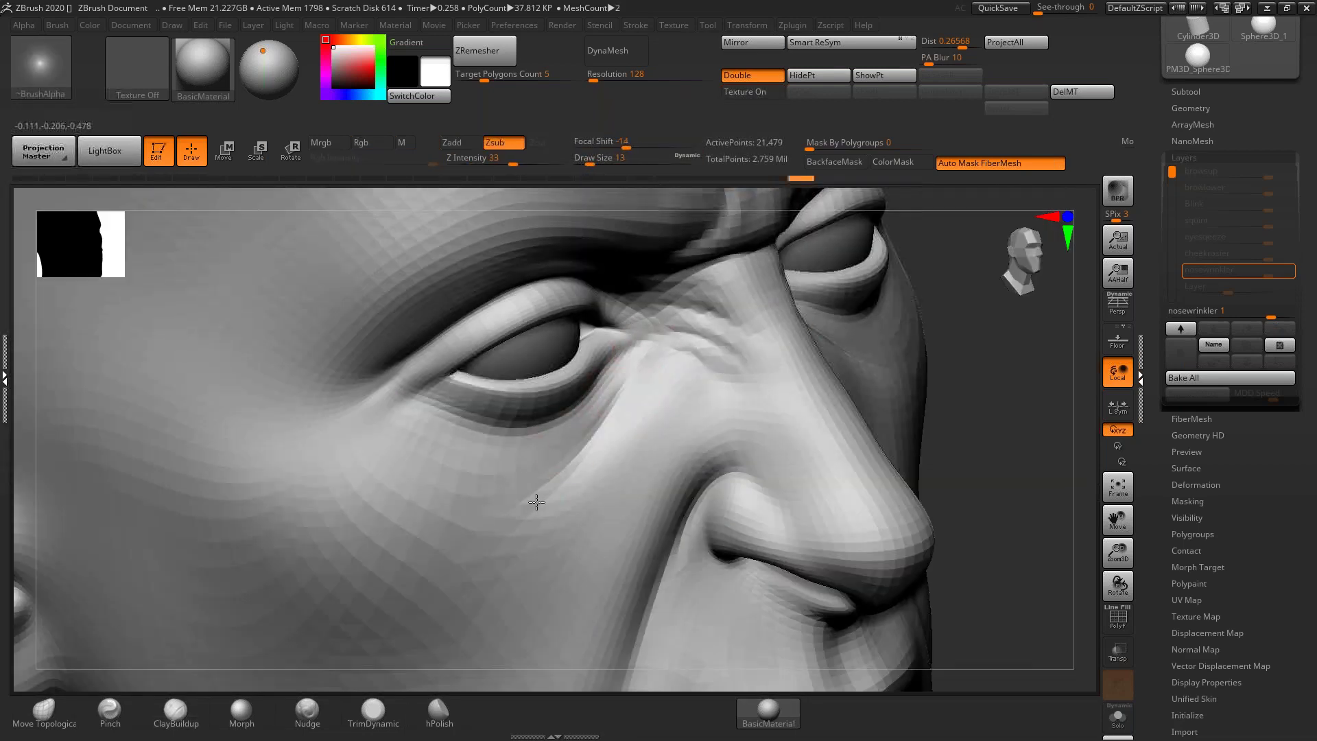
key("space")
left_click(537, 502)
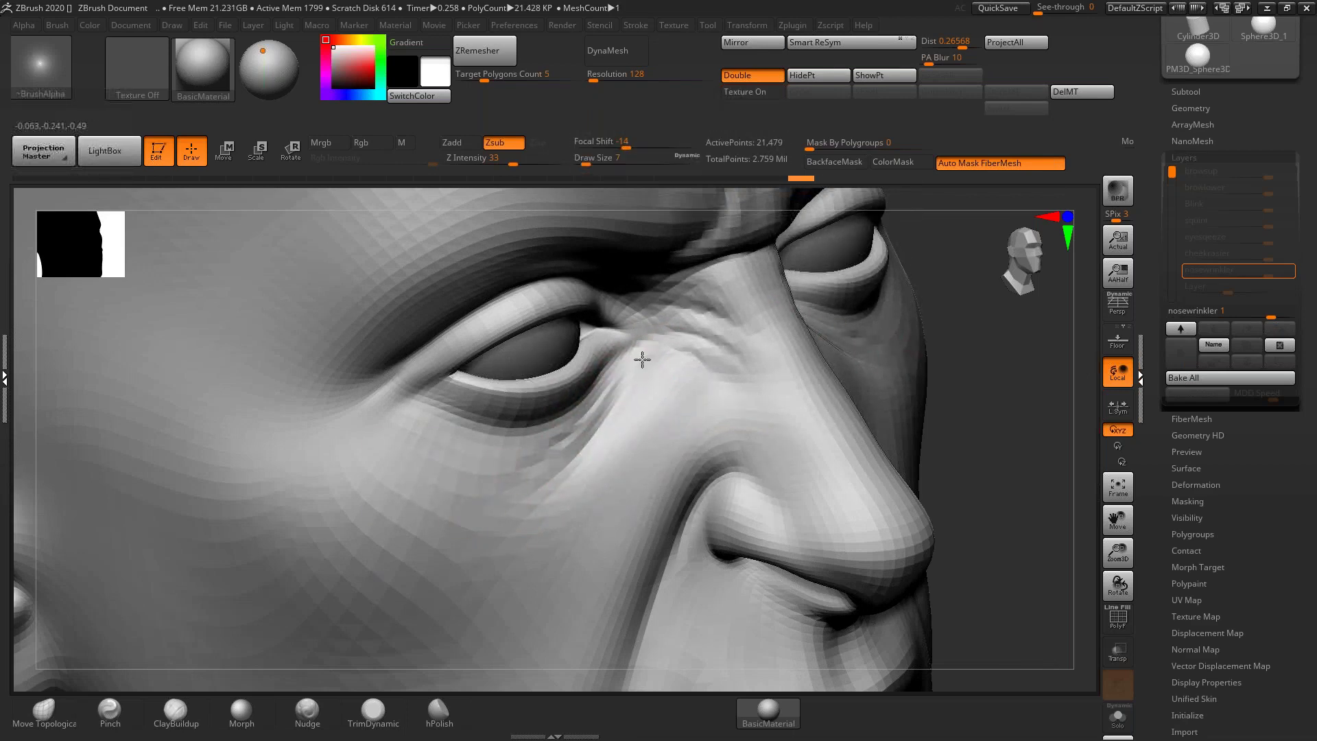
Step: Build up the under-eye wrinkle folds with the Standard brush at draw size 8 and ClayBuildup at draw size 17
key("bracketright")
key("bracketright")
key("bracketright")
mouse_move(642, 359)
right_mouse_down()
mouse_move(665, 357)
mouse_move(521, 486)
right_mouse_up()
key("b")
key("s")
key("t")
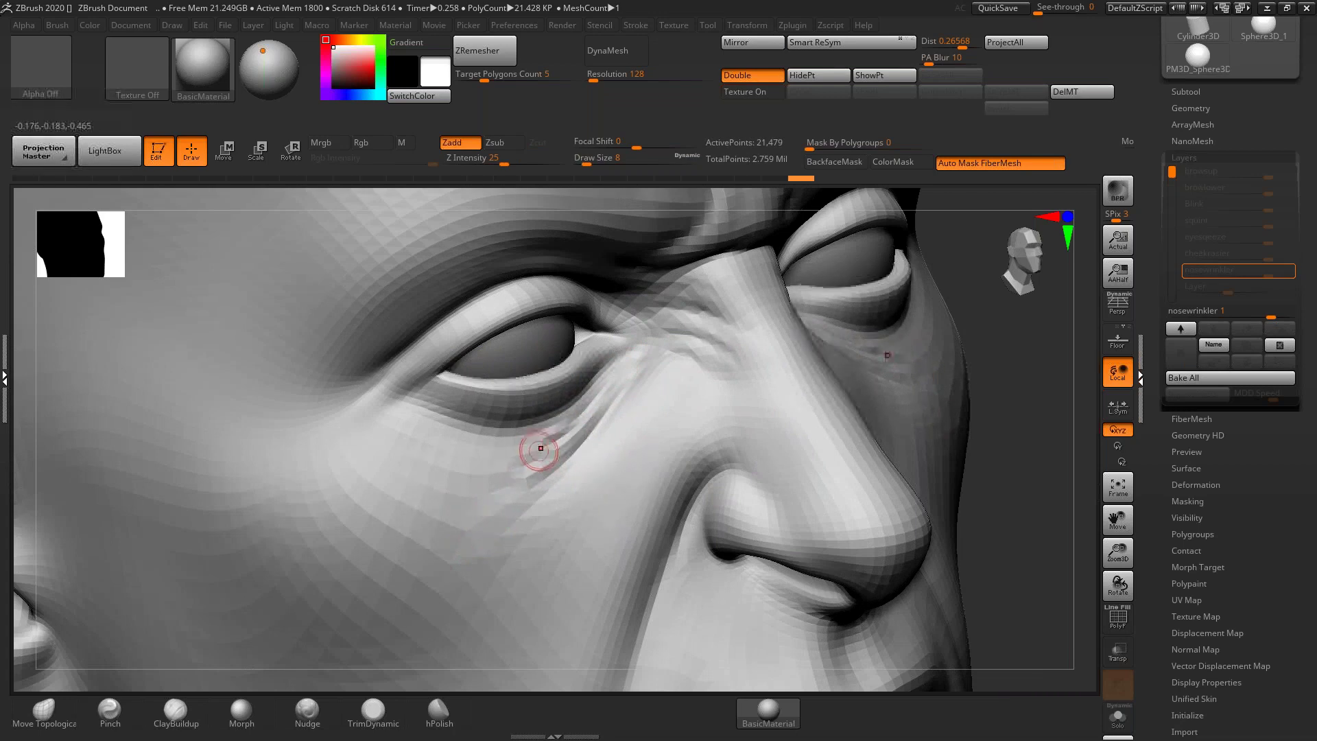
key("b")
key("c")
key("b")
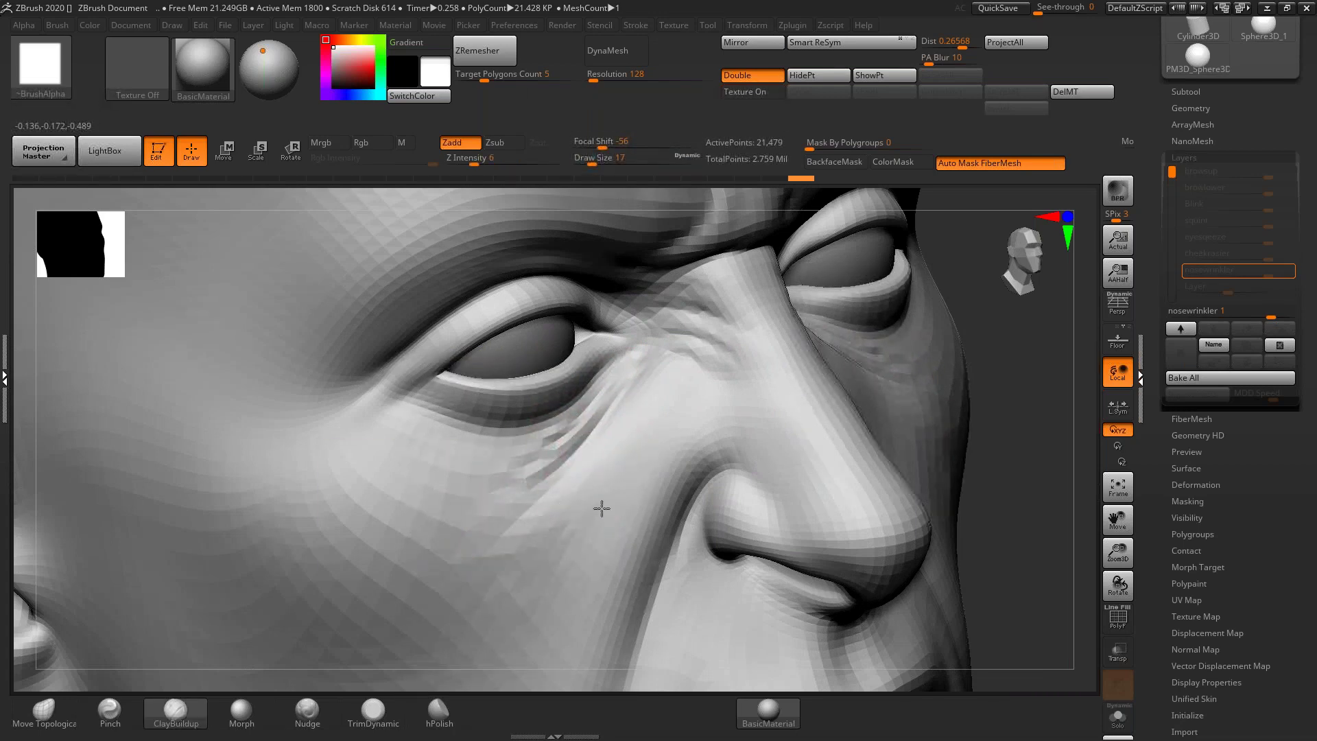
Step: Adjust the shape of the under-eye wrinkle area with the Move brush
mouse_move(492, 592)
right_mouse_down("ctrl")
mouse_move(581, 389)
mouse_move(582, 467)
right_mouse_up("ctrl")
key("b")
key("m")
key("v")
key("space")
left_click_drag(485, 417, 476, 416)
mouse_move(467, 416)
right_mouse_down("ctrl")
mouse_move(505, 449)
mouse_move(471, 429)
mouse_move(535, 429)
right_mouse_up("ctrl")
right_click_drag(535, 429, 599, 438, "ctrl")
Step: Deepen the creases around the cheek and nose with DamStandard and smooth the surface between them
key("b")
key("d")
key("s")
right_click_drag(597, 357, 604, 402)
right_click_drag(560, 479, 634, 389)
right_click_drag(635, 492, 638, 432)
left_click_drag(638, 433, 638, 458, "shift")
mouse_move(646, 418)
right_mouse_down()
mouse_move(494, 403)
mouse_move(471, 411)
mouse_move(477, 426)
mouse_move(559, 297)
mouse_move(554, 400)
right_mouse_up()
Step: Refine the folds with DamStandard and Standard, and reshape the upper lip with the Move brush at draw size 37
key("b")
key("d")
key("s")
key("b")
key("s")
key("t")
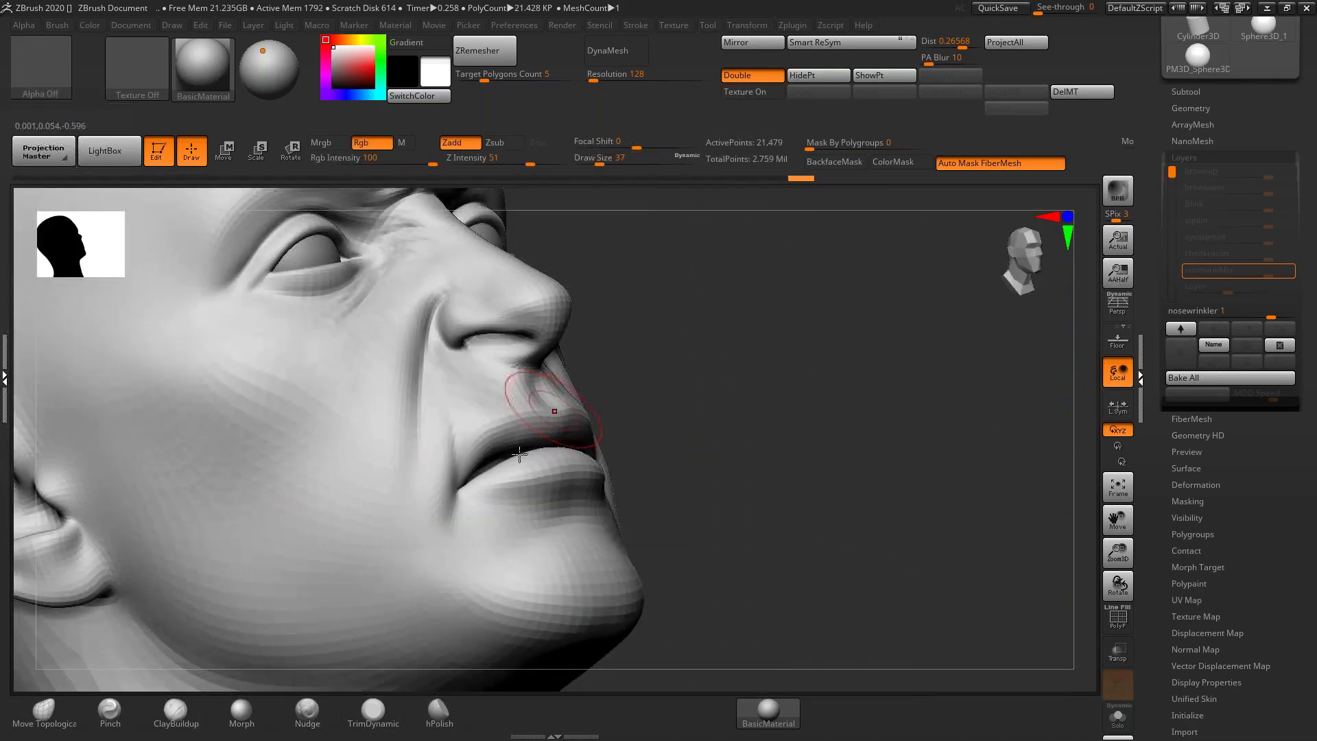
mouse_move(523, 451)
right_mouse_down()
mouse_move(560, 394)
mouse_move(588, 412)
mouse_move(549, 449)
mouse_move(532, 435)
mouse_move(576, 440)
right_mouse_up()
Step: Sharpen the nasolabial crease beside the mouth with DamStandard at draw size 13
key("b")
key("d")
key("s")
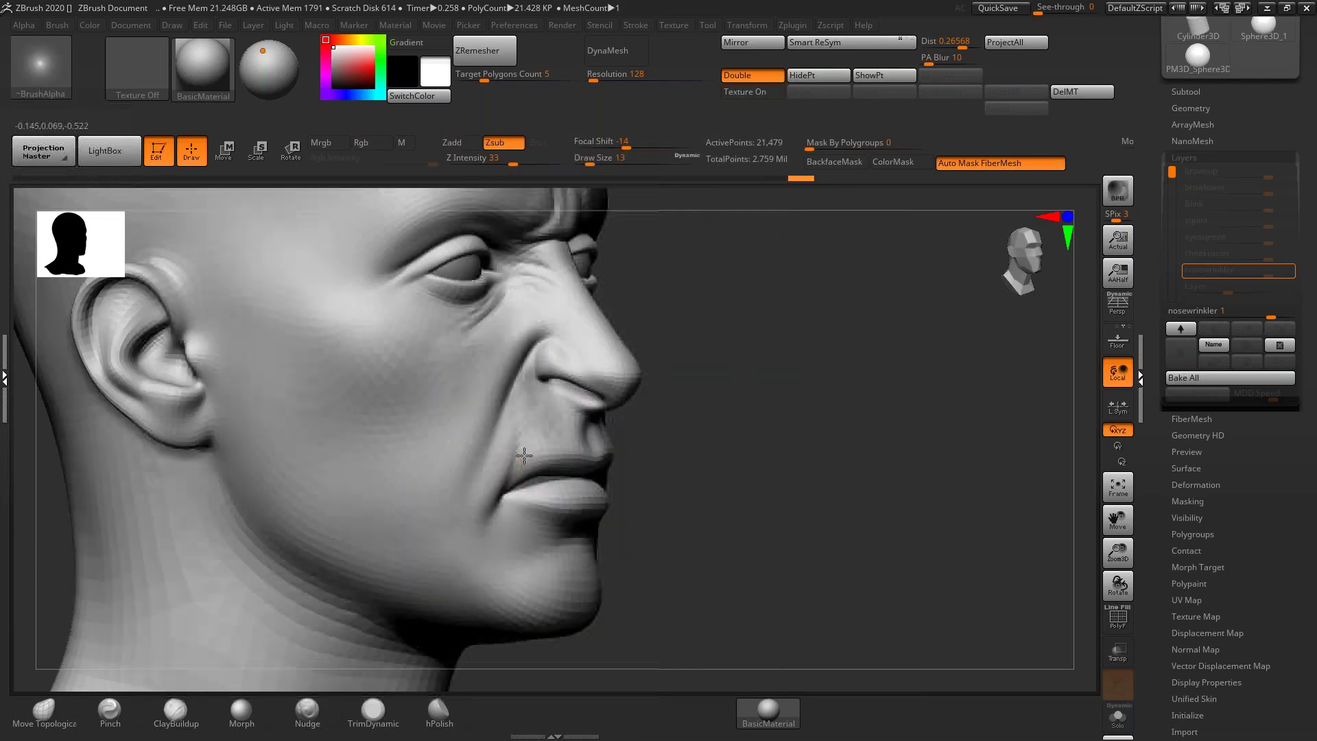
right_click_drag(481, 343, 794, 343)
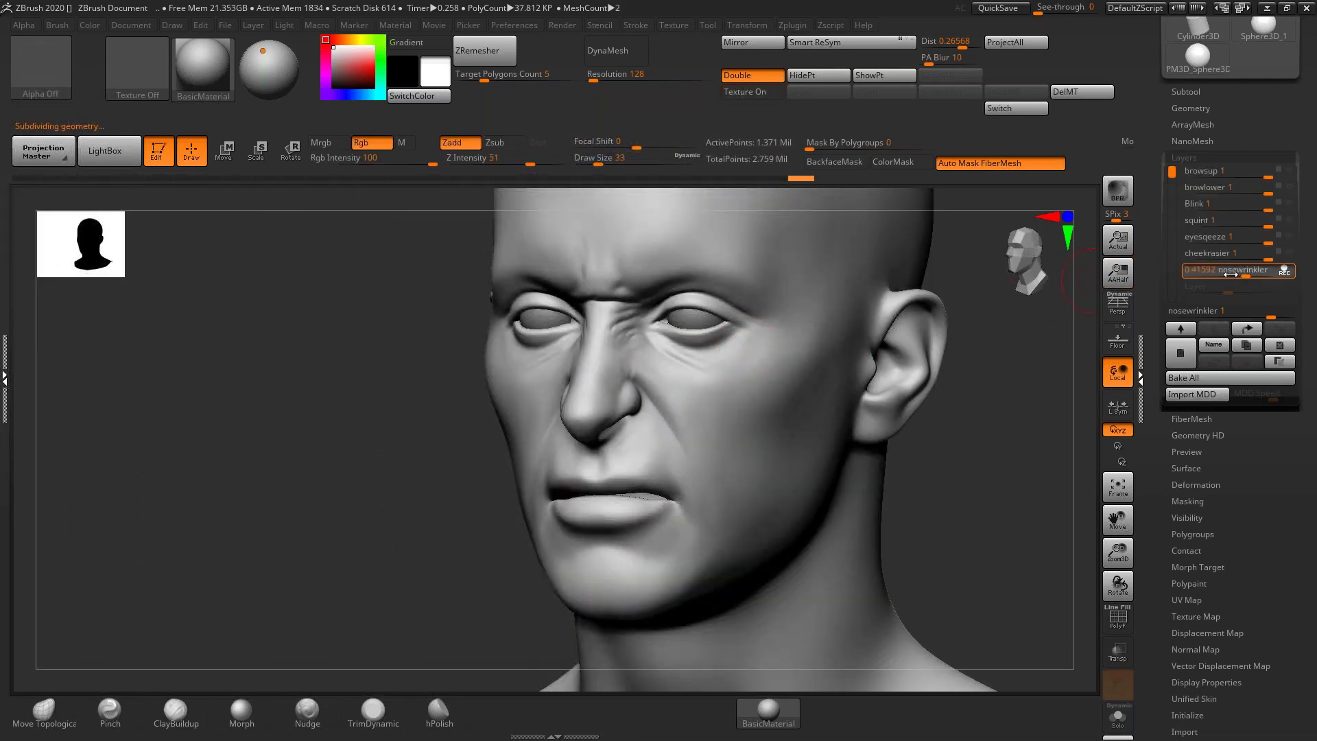
Step: Vary the nosewrinkler layer's intensity to compare the expression, restore it to 1 and resume recording the layer
left_click_drag(1231, 271, 1270, 278)
right_click_drag(967, 364, 885, 385)
left_click_drag(1253, 271, 1290, 272)
left_click(1286, 269)
Step: Lower the head mesh by four subdivision levels
key("shift+d")
key("shift+d")
key("shift+d")
key("shift+d")
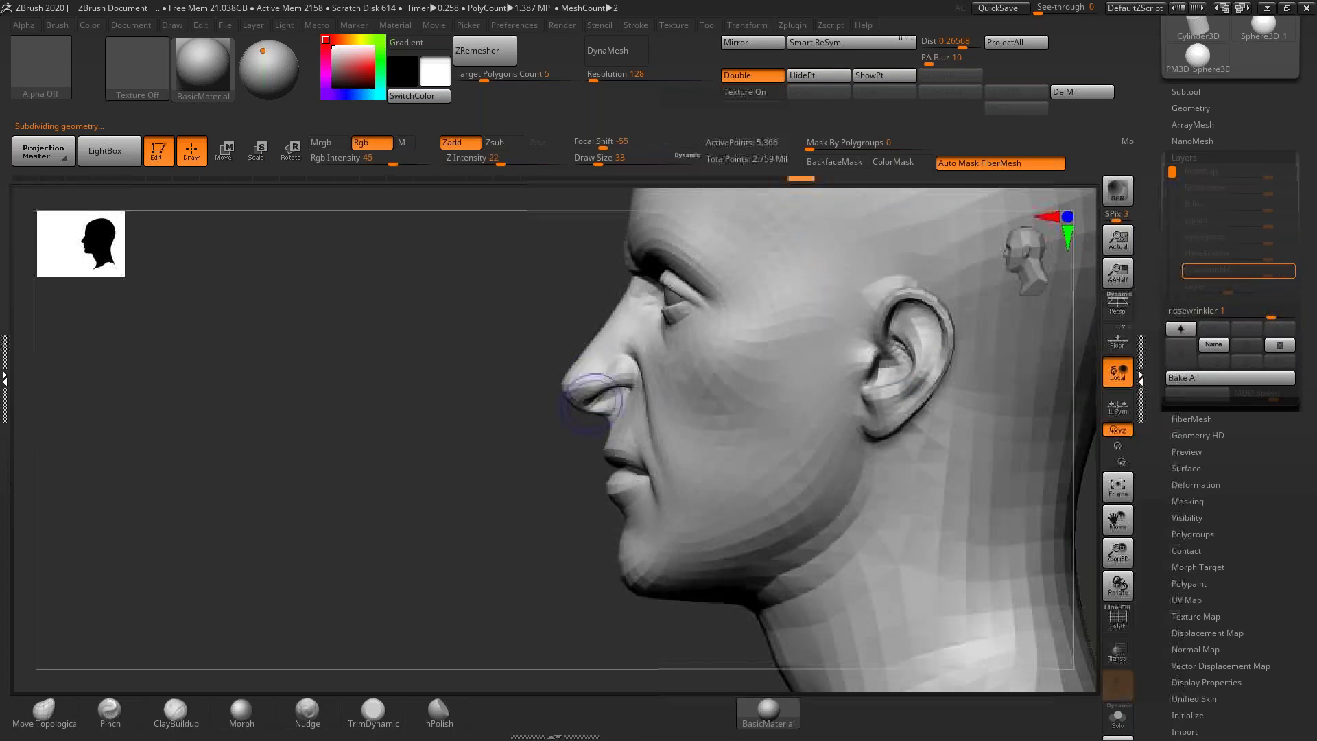
Step: Build and carve wrinkles below the inner eye corners with the Standard and DamStandard brushes at draw size 9
key("space")
key("space")
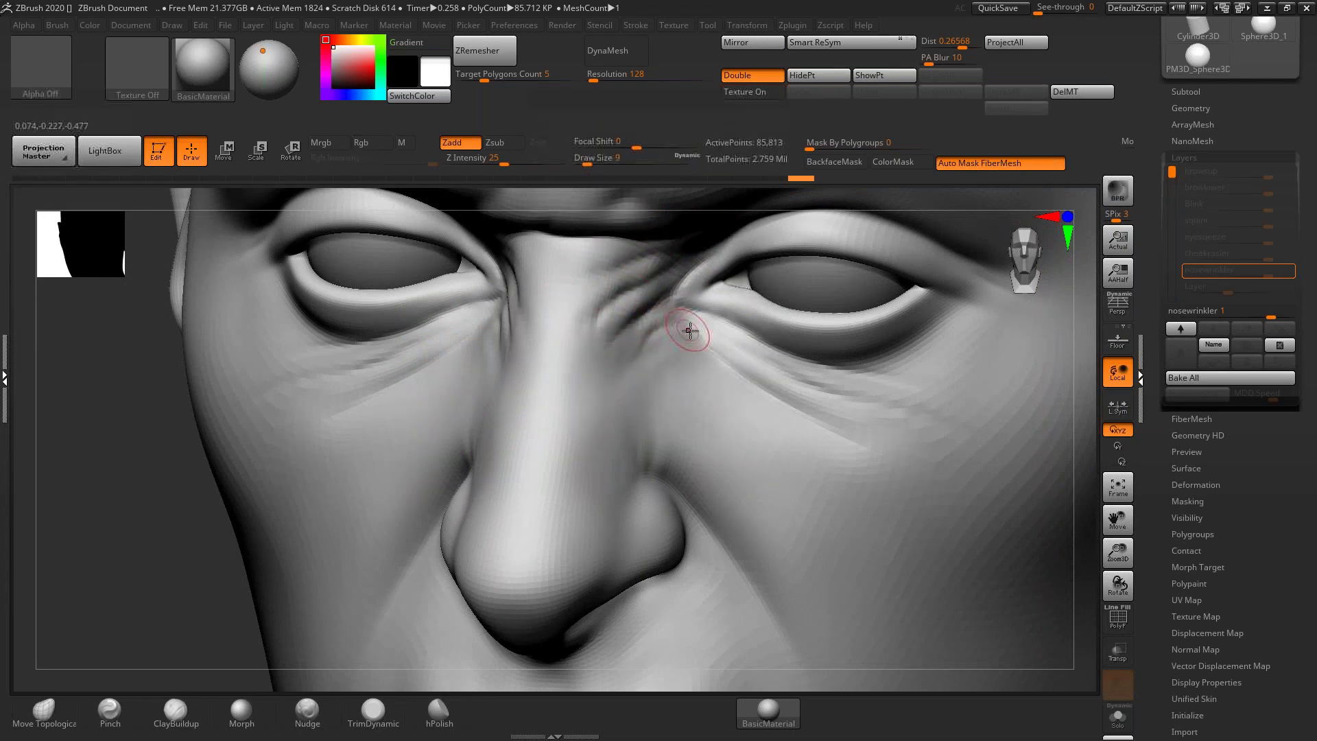
key("space")
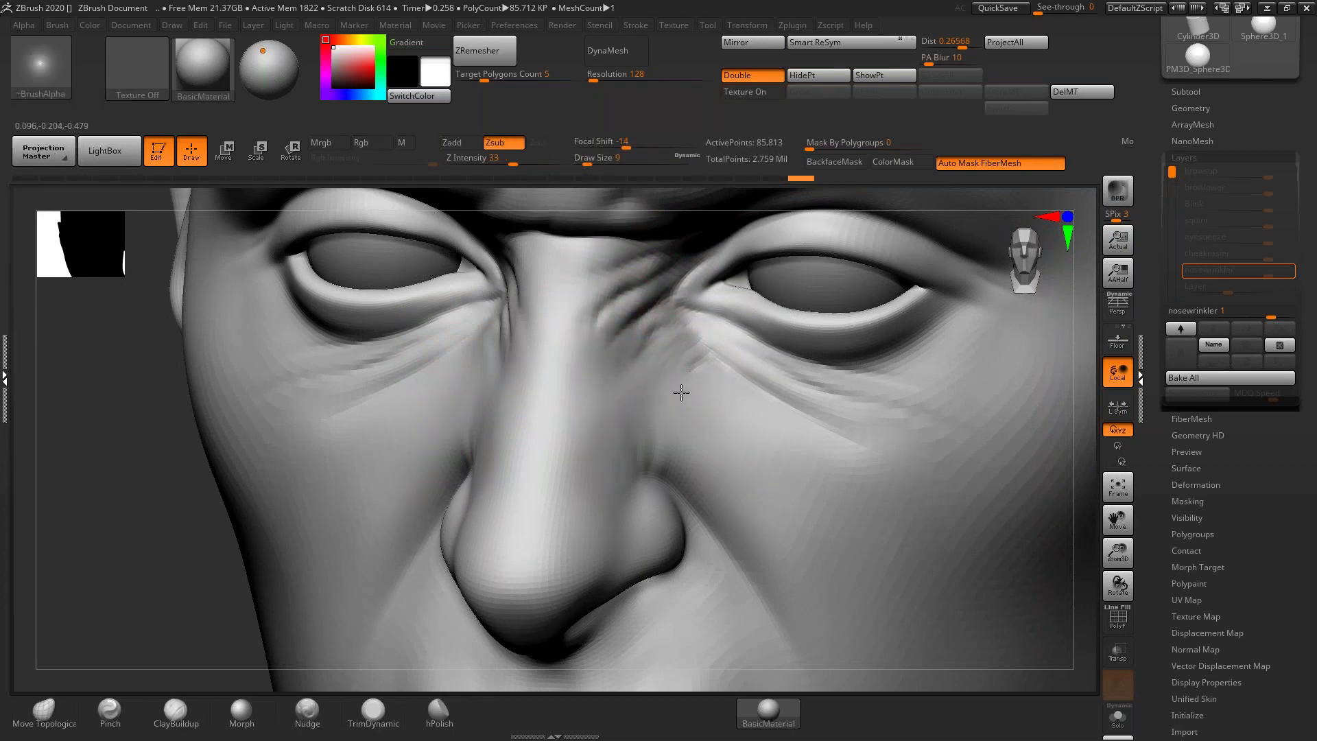
mouse_move(707, 354)
left_mouse_down()
mouse_move(669, 384)
mouse_move(656, 368)
left_mouse_up()
right_click_drag(644, 341, 435, 354)
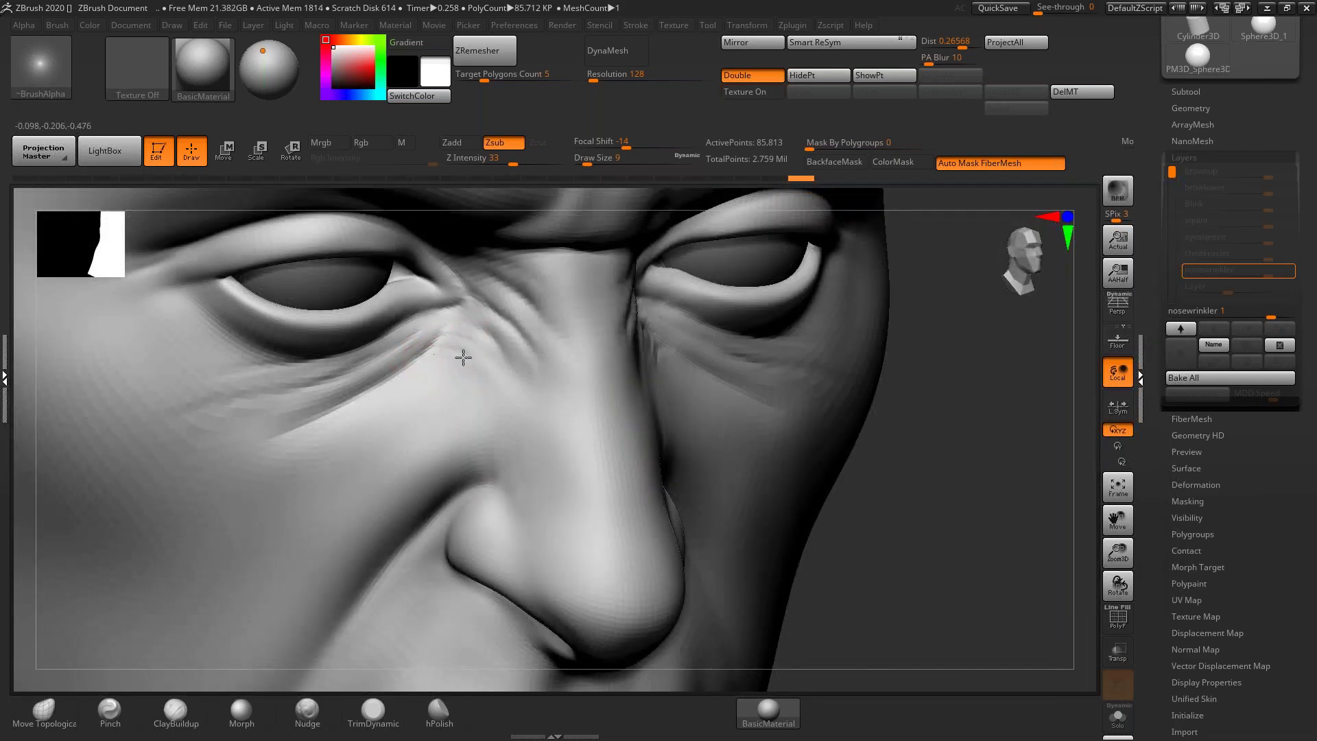
Step: Add short wrinkles above the nostril wings and fill the nose-side folds with ClayBuildup at draw size 5
key("space")
left_click_drag(495, 488, 491, 471)
key("space")
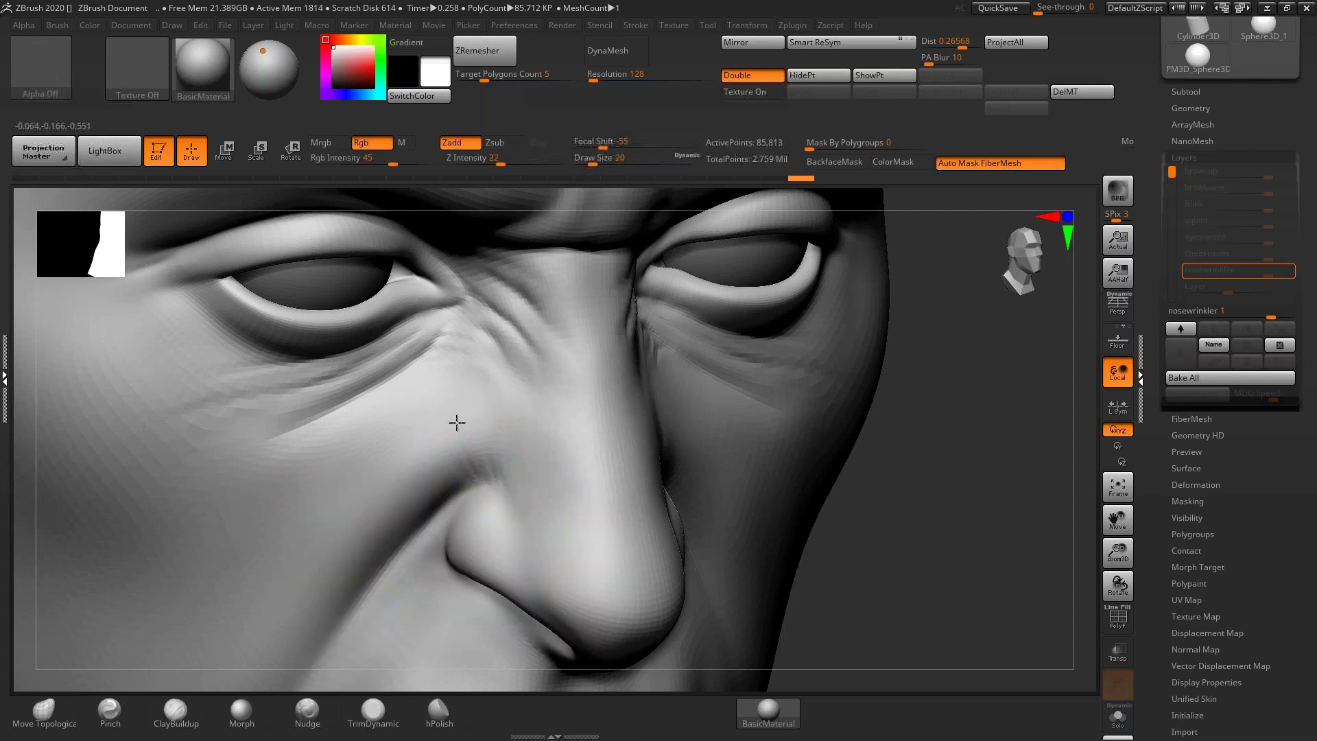
key("space")
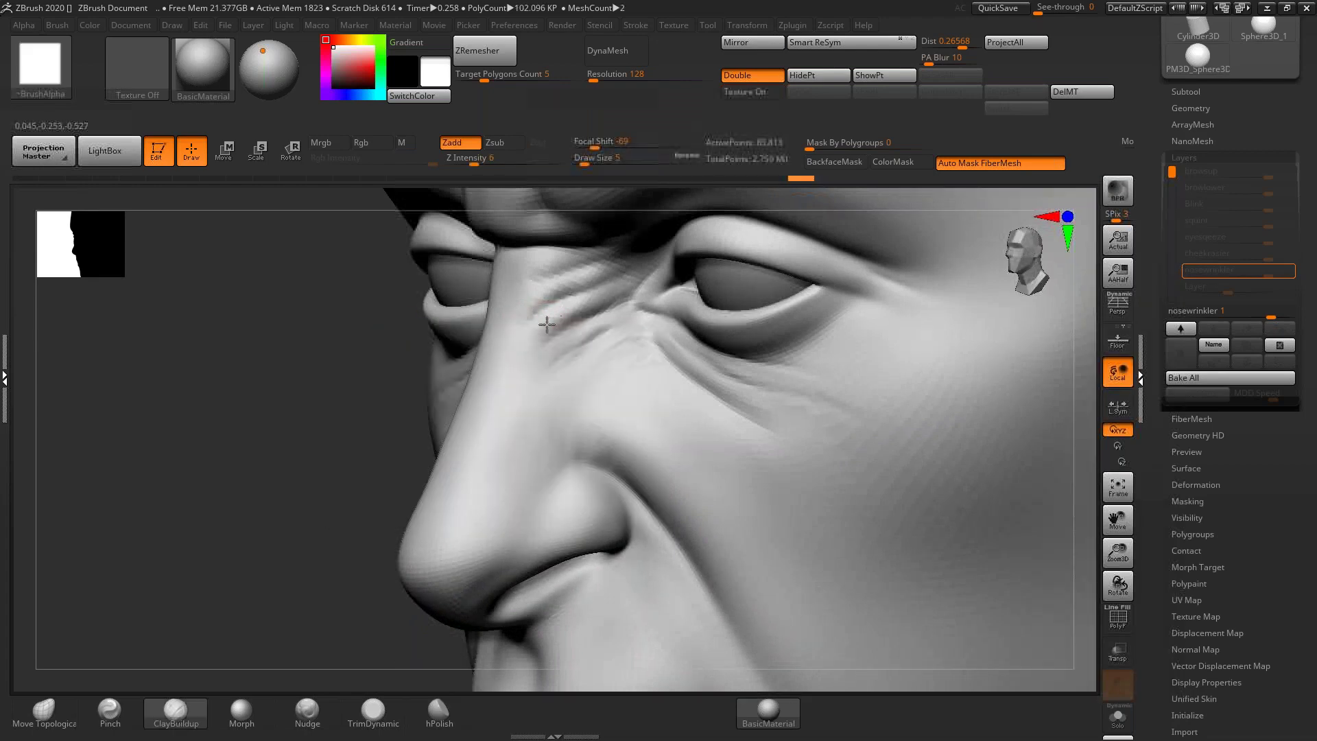
Step: Carve creases across the upper nose bridge with DamStandard, reducing the draw size from 14 to 8
key("space")
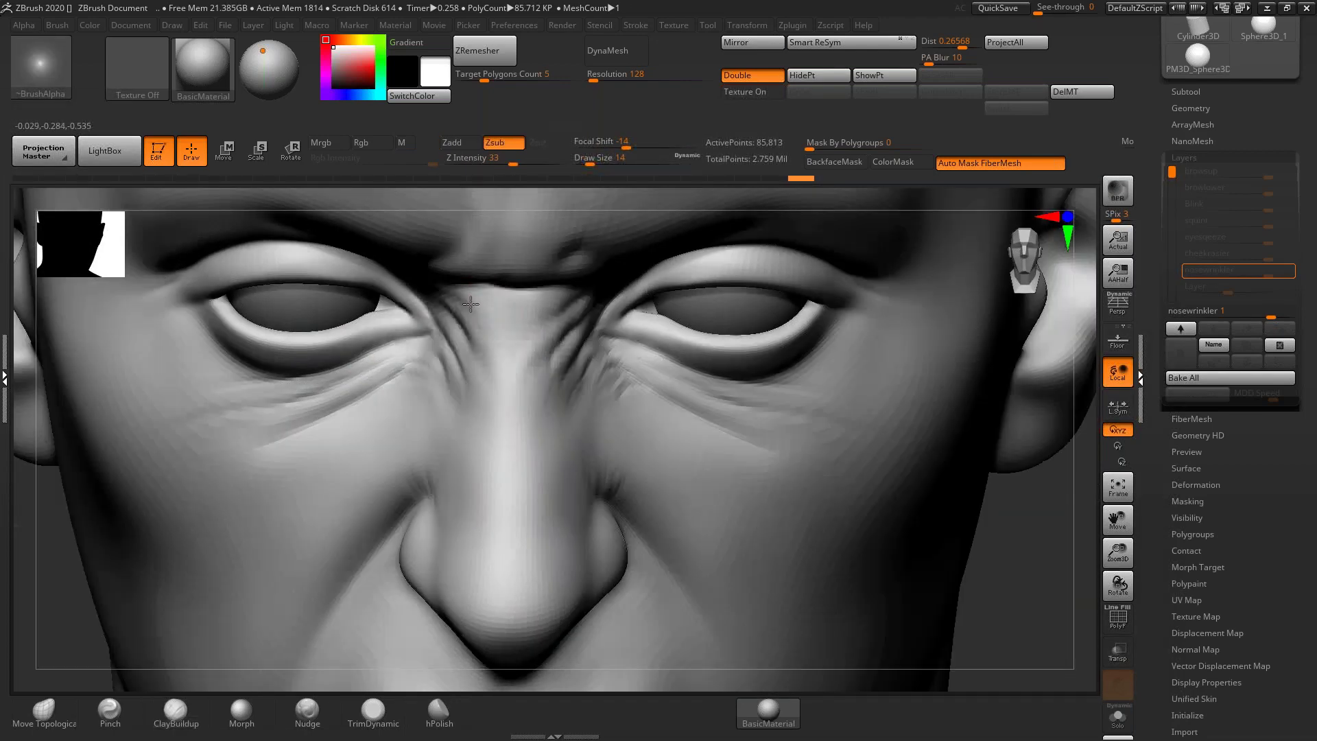
left_click_drag(470, 304, 509, 323)
key("space")
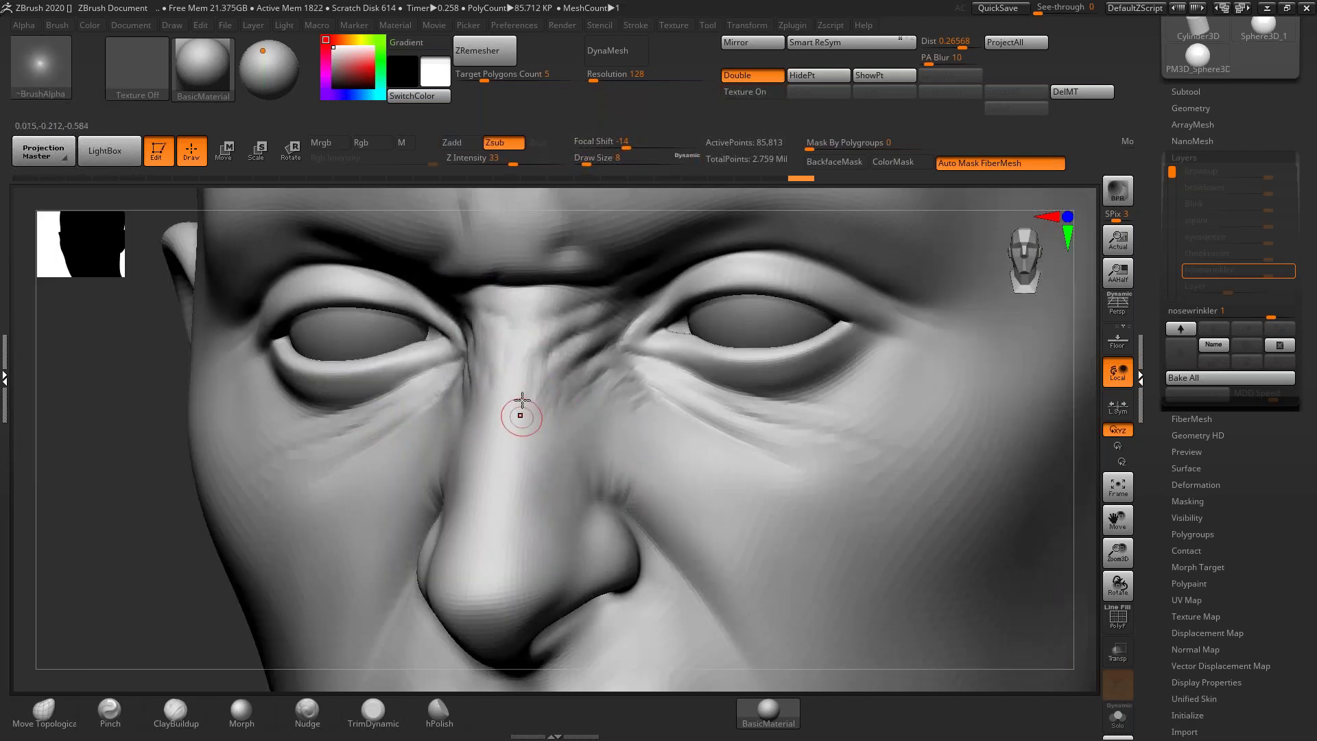
Step: Refine the fine folds on the upper nose bridge with the Standard brush at draw sizes 7 and 4
right_click_drag(514, 390, 560, 390)
right_click_drag(473, 402, 429, 361)
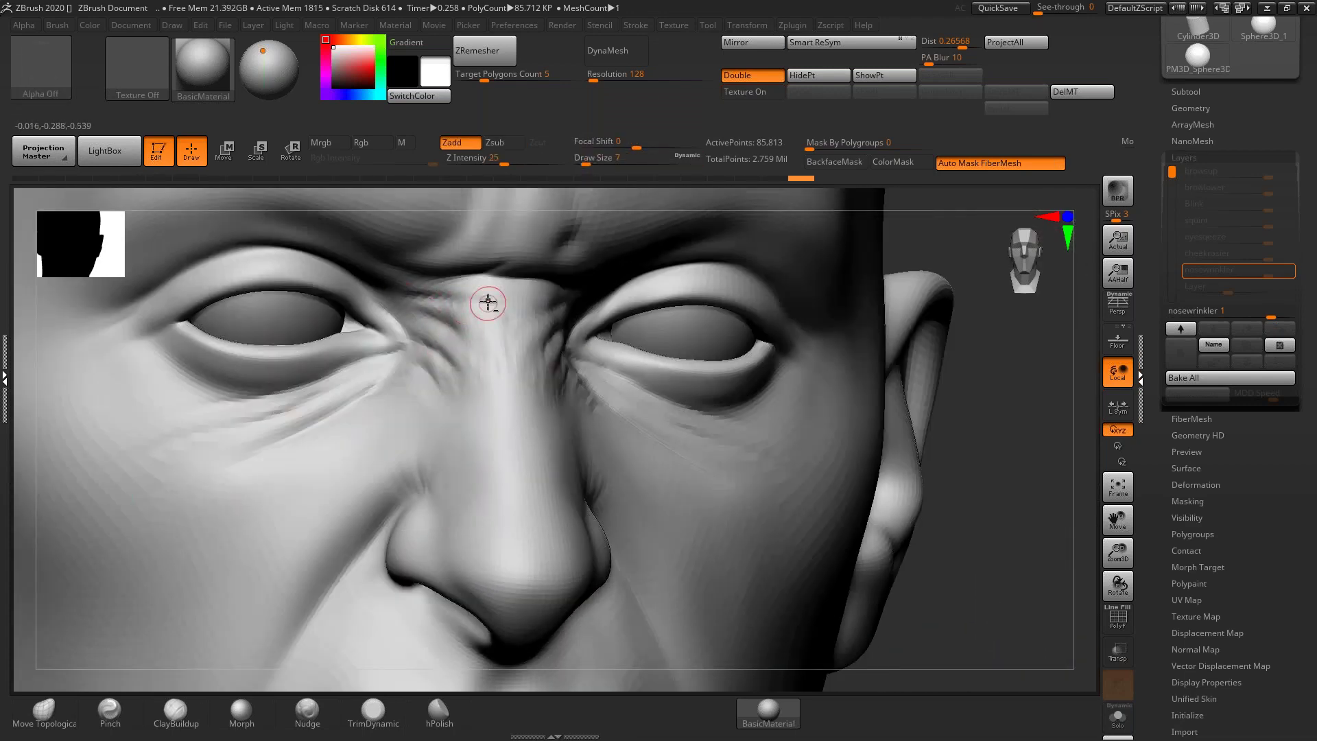
mouse_move(488, 303)
right_mouse_down("ctrl")
mouse_move(474, 326)
mouse_move(432, 328)
right_mouse_up("ctrl")
mouse_move(563, 322)
right_mouse_down("ctrl")
mouse_move(566, 343)
mouse_move(528, 340)
right_mouse_up("ctrl")
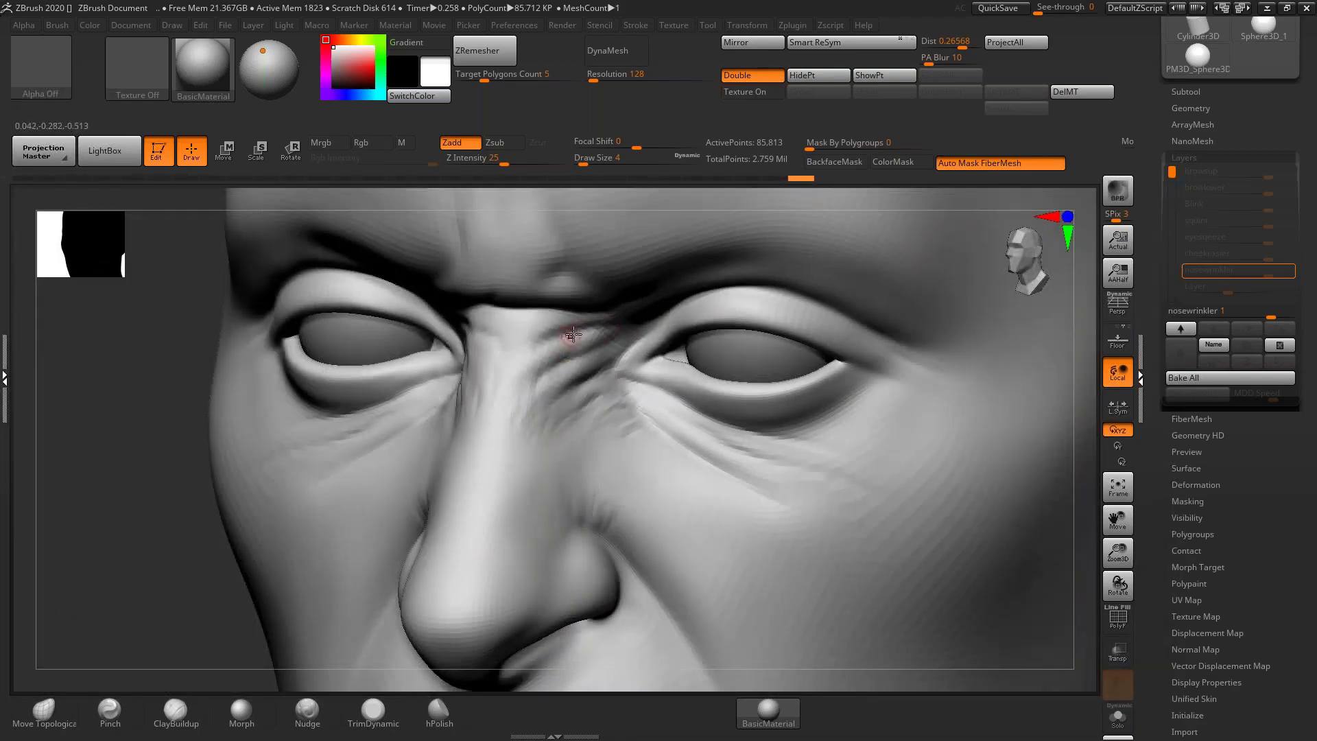
Step: Build up the forehead lightly with ClayBuildup at Z intensity 1 and change the material to MatCap Metal03
right_click_drag(544, 269, 548, 223)
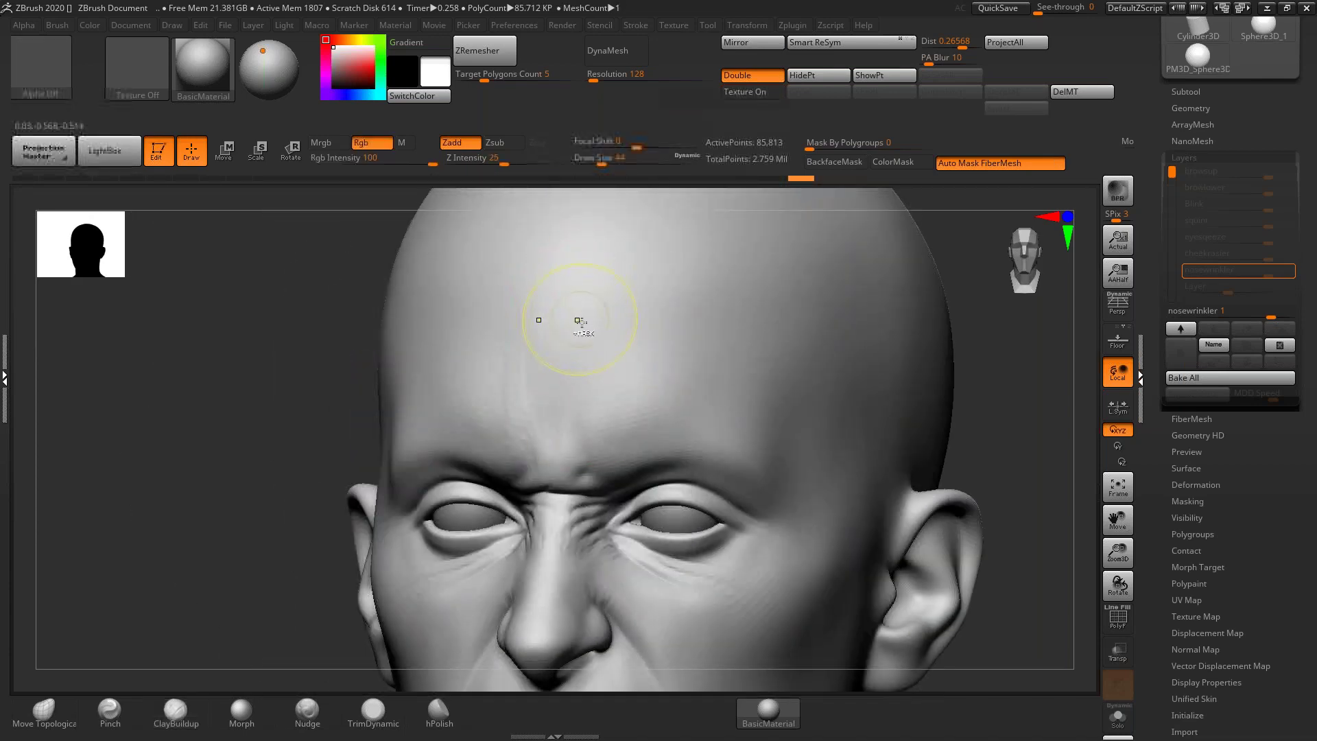
right_click(633, 374)
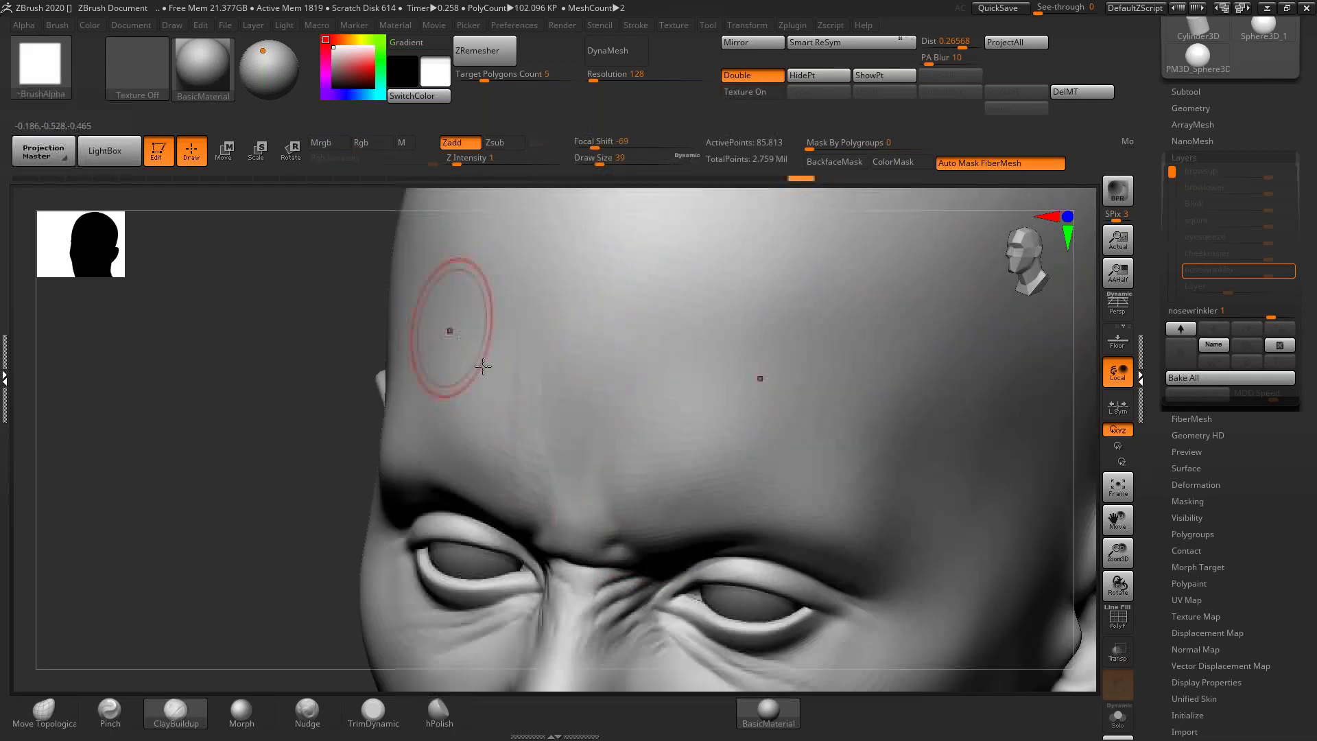
left_click(768, 714)
left_click(999, 308)
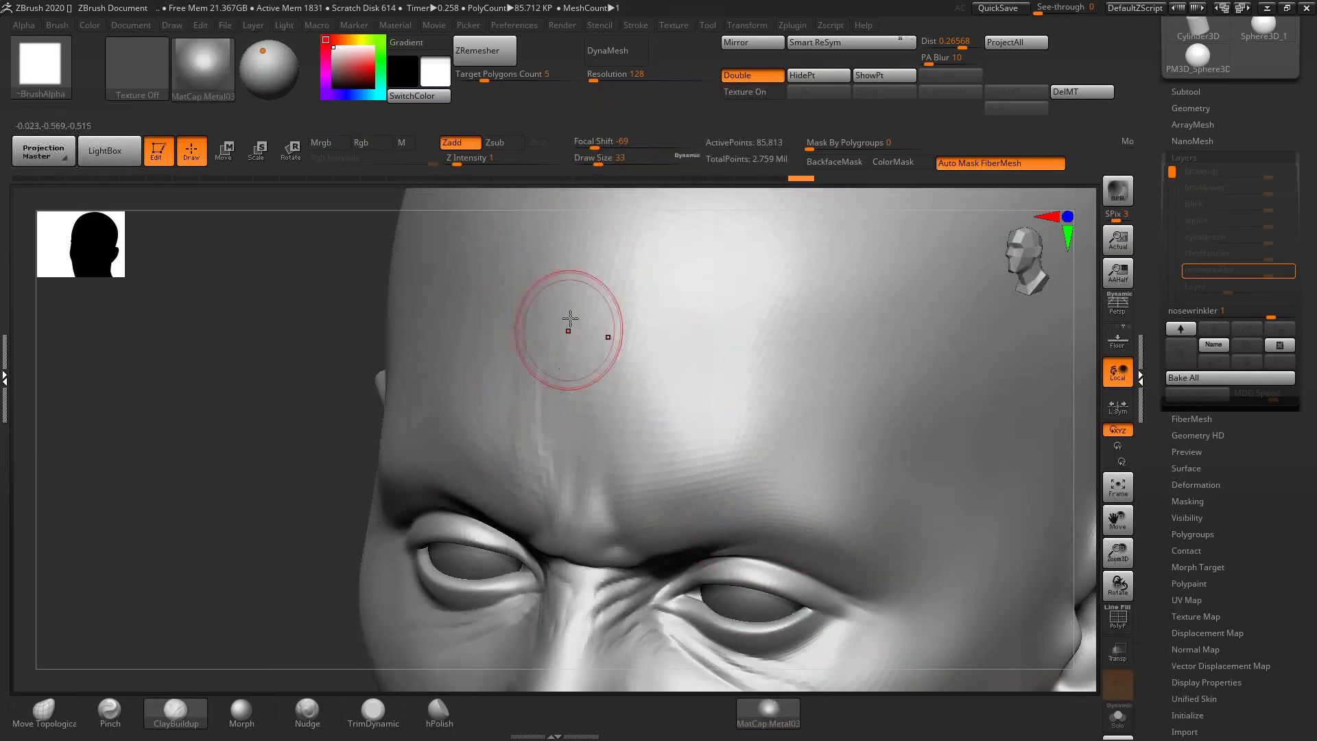
Step: Raise the mesh by one subdivision level and carve fine vertical forehead wrinkles with DamStandard at draw size 5
key("space")
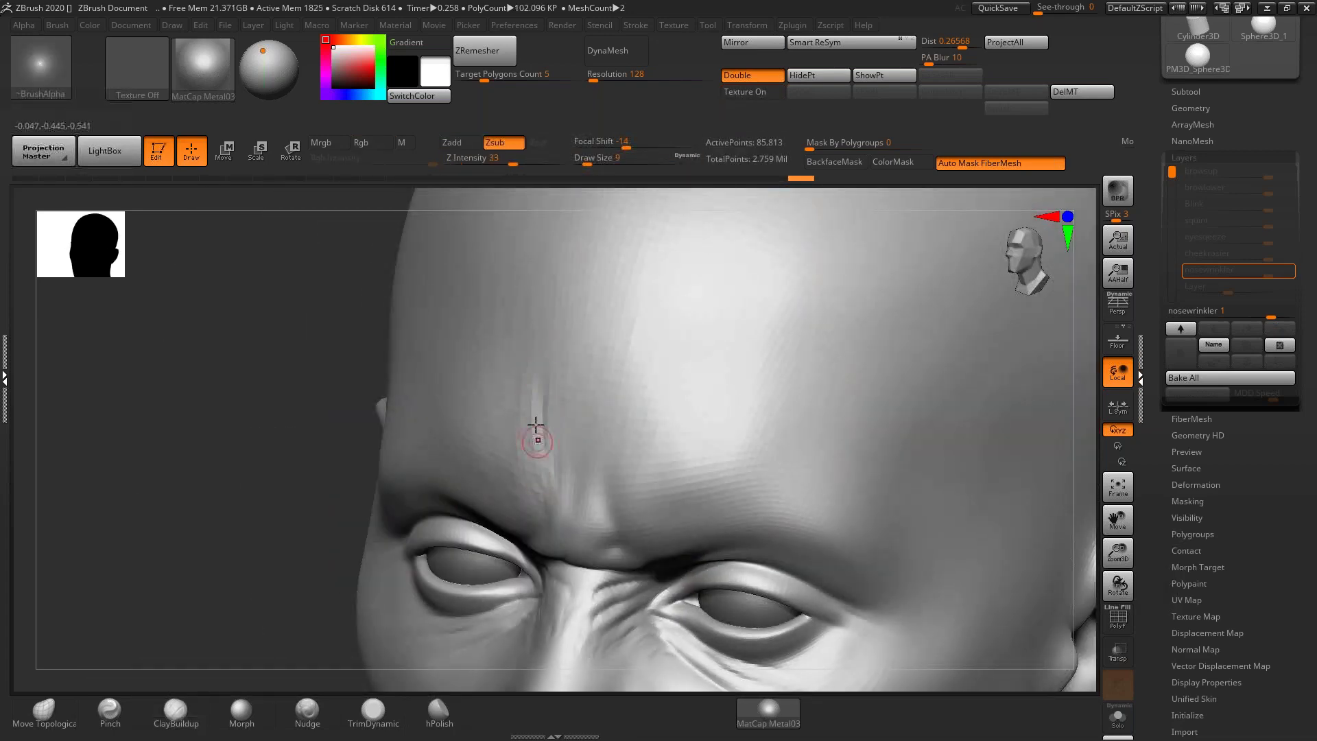
key("ctrl+z")
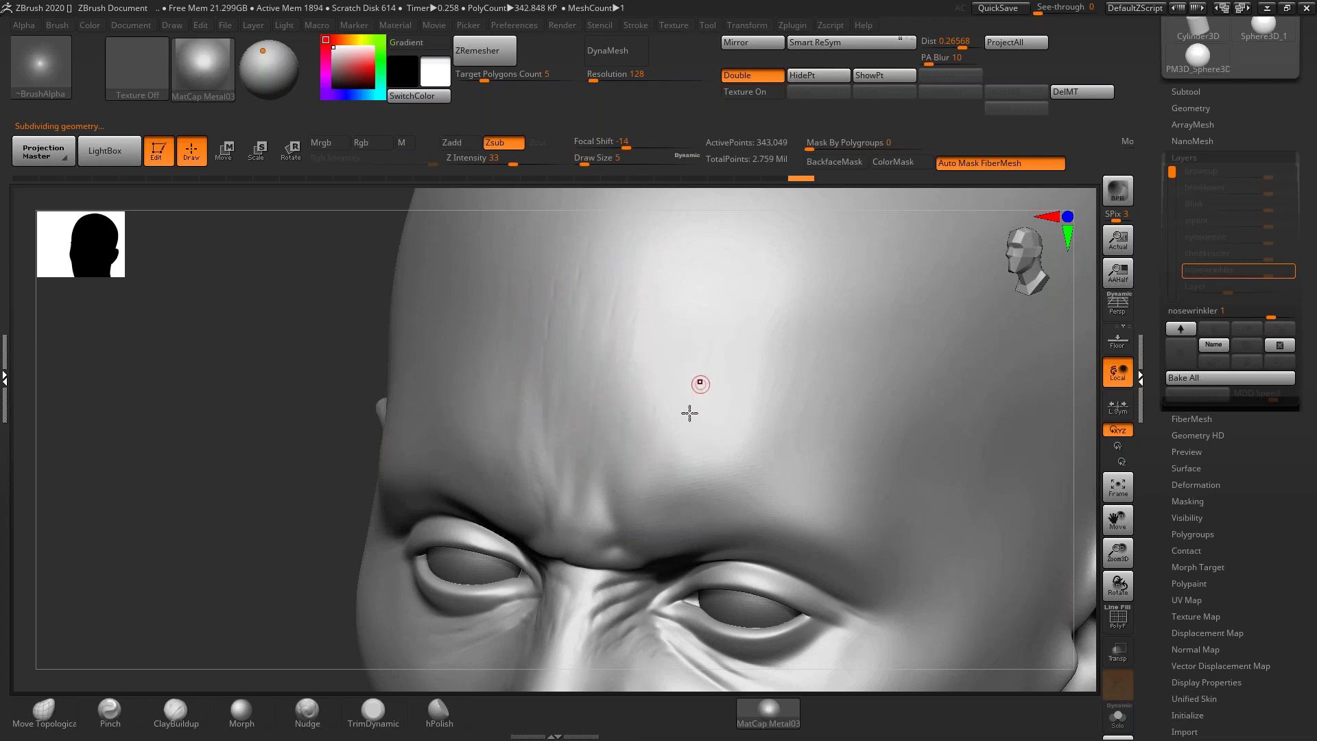
right_click_drag(689, 413, 672, 327)
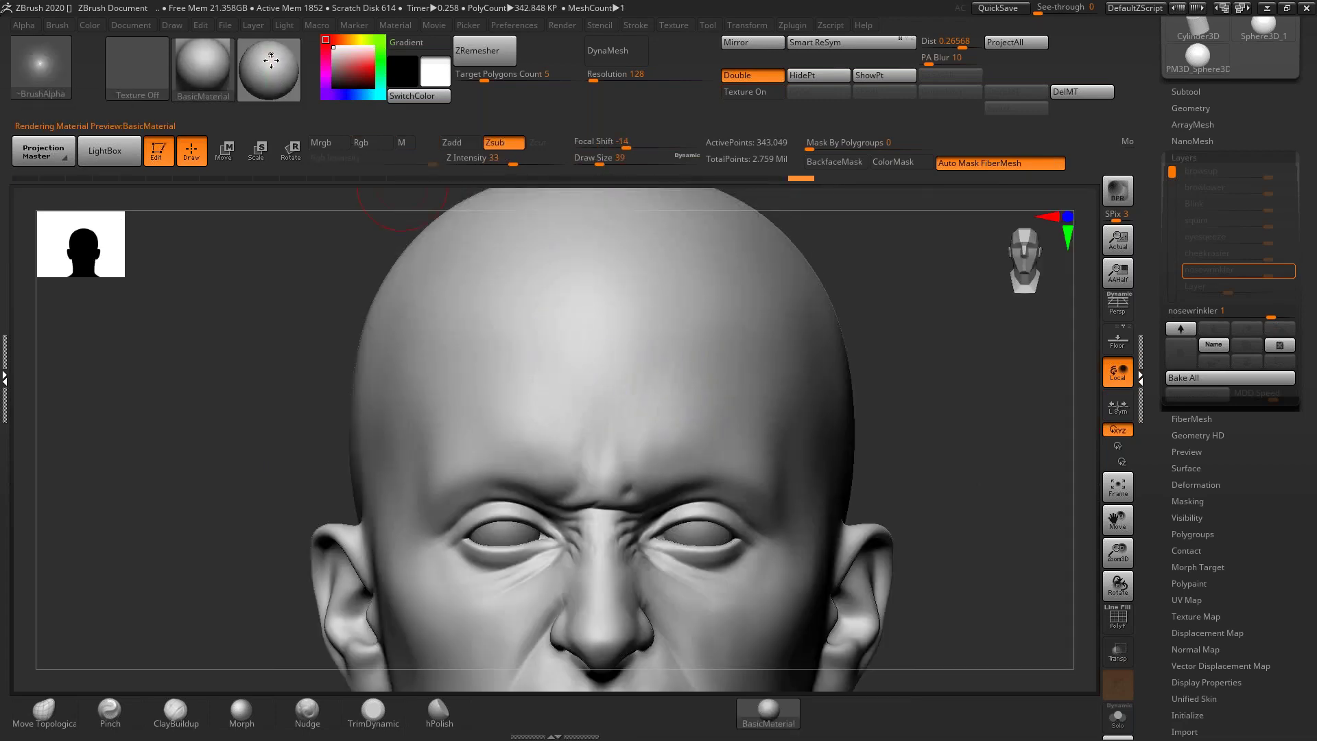
Step: Reposition the BasicMaterial light so it shines from above and switch the head to its highest subdivision level
left_click_drag(266, 55, 272, 51)
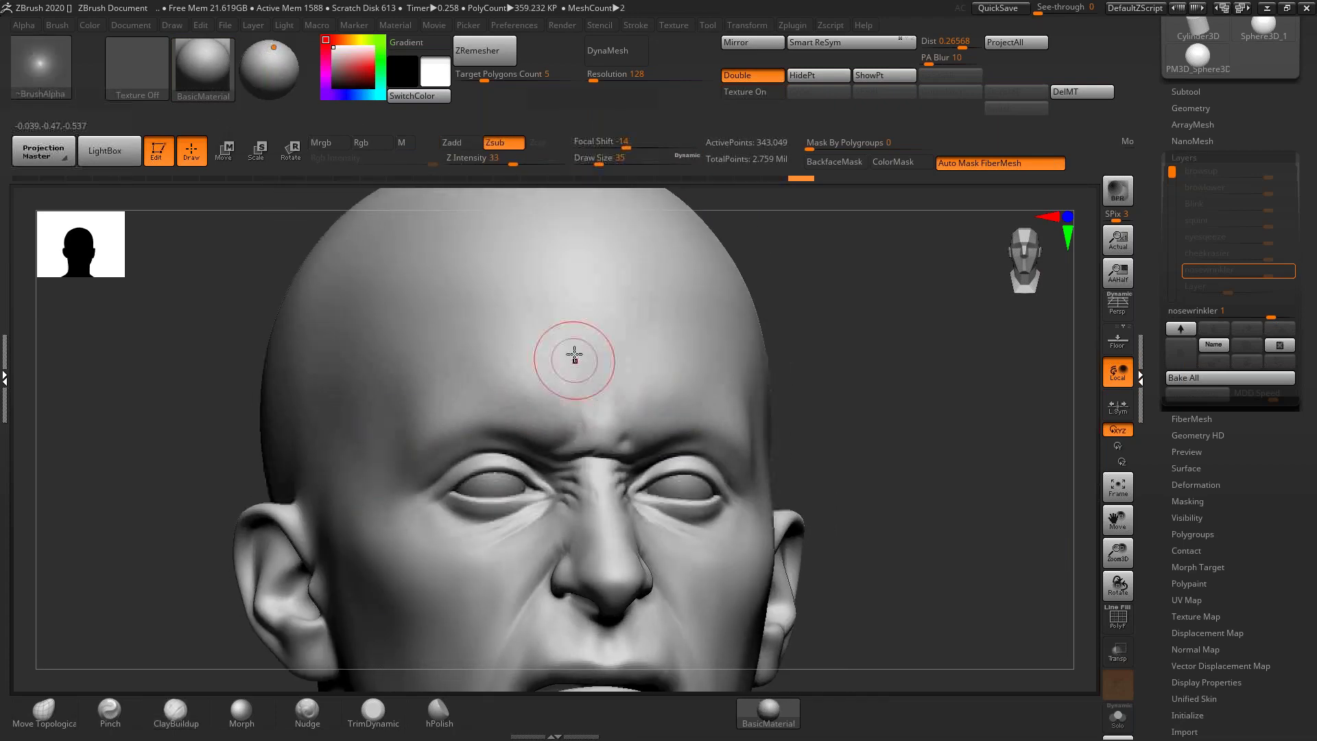
key("shift+d")
key("d")
key("shift+d")
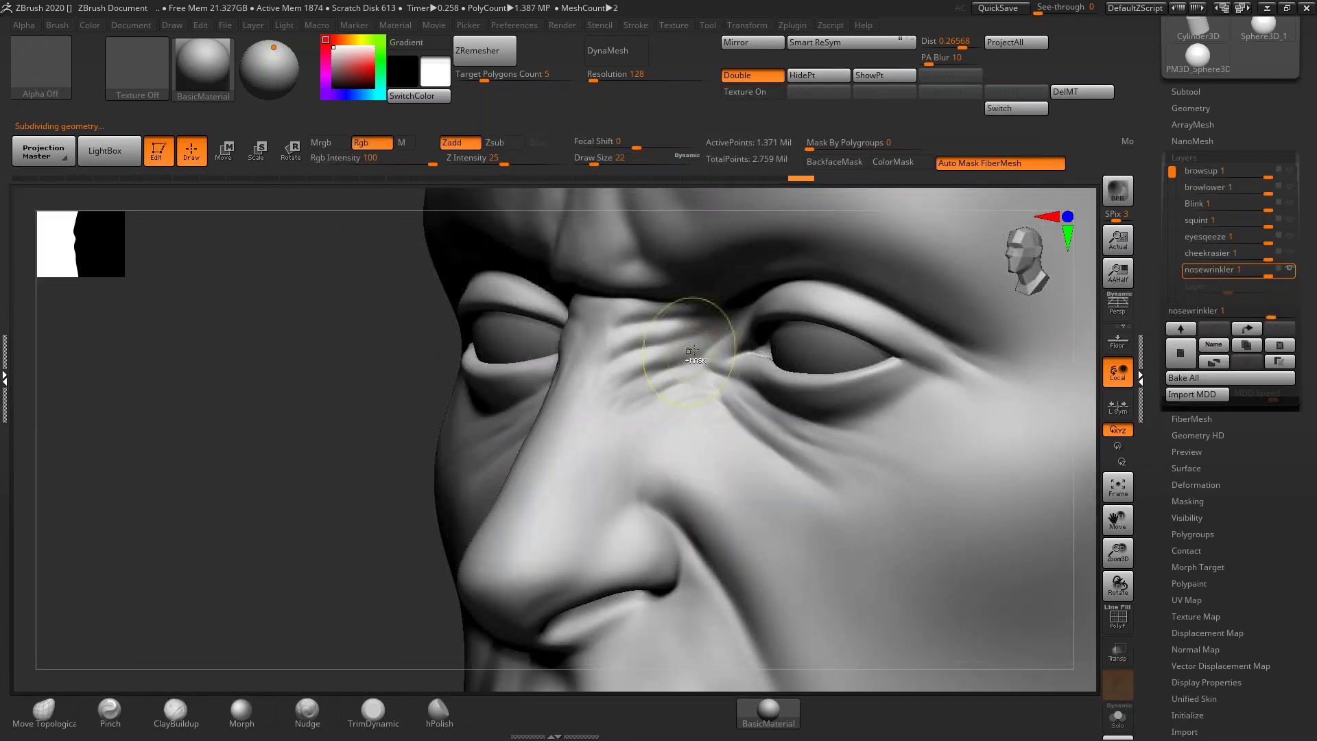
right_click_drag(692, 351, 710, 370, "ctrl")
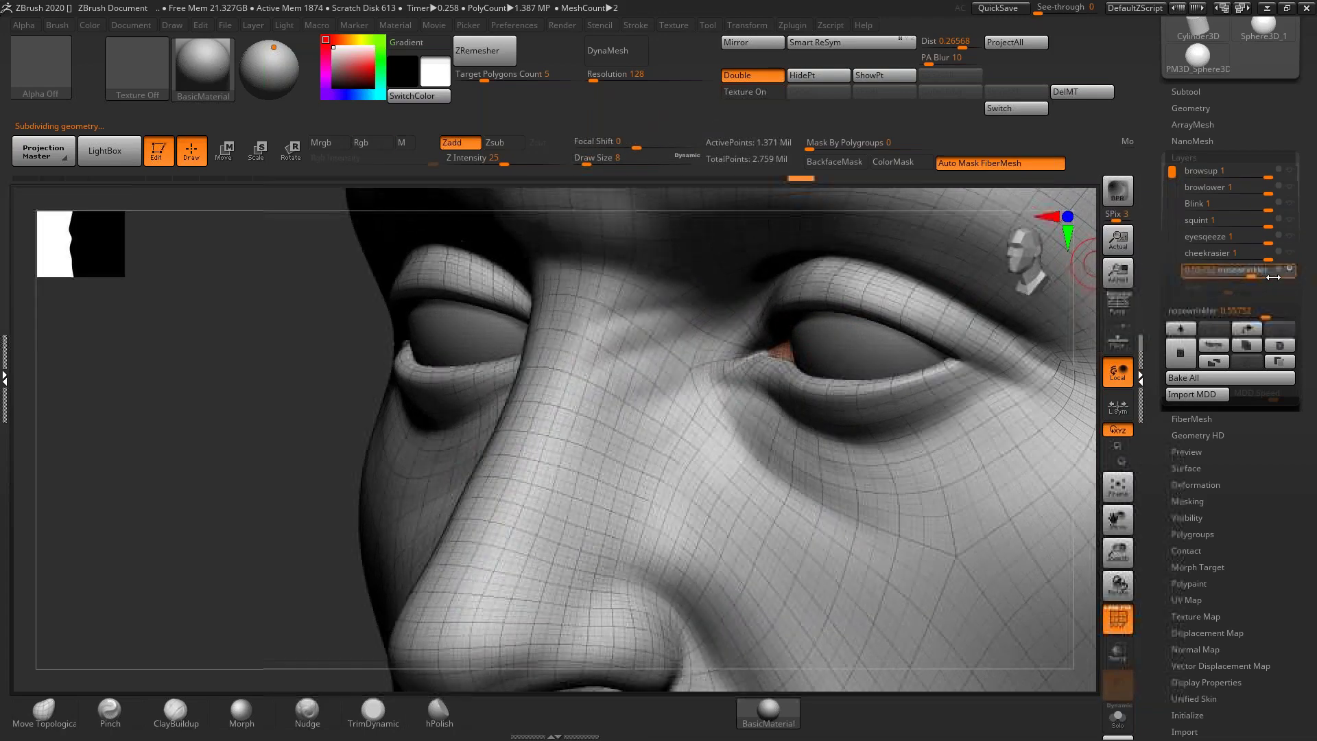
Step: Preview the nosewrinkler layer at a reduced intensity and restore it to 1
mouse_move(1274, 277)
left_mouse_down()
mouse_move(1246, 291)
mouse_move(1237, 276)
mouse_move(1250, 275)
mouse_move(1230, 275)
mouse_move(1273, 275)
left_mouse_up()
mouse_move(805, 375)
right_mouse_down()
mouse_move(751, 375)
mouse_move(808, 381)
right_mouse_up()
left_click_drag(1236, 278, 1269, 275)
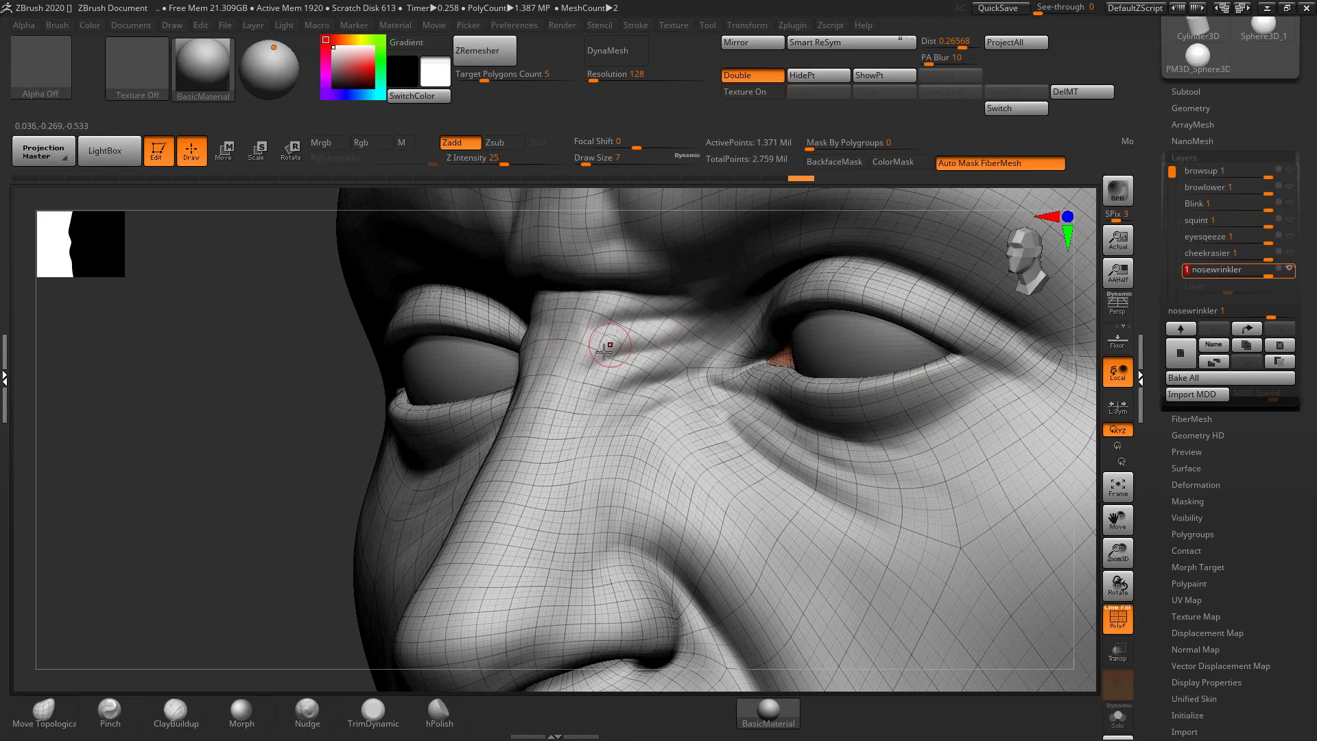
Step: Carve fine creases into the upper nose bridge with subtractive strokes at Z intensity 14 and draw size 12
mouse_move(636, 384)
right_mouse_down()
mouse_move(602, 368)
mouse_move(485, 377)
mouse_move(508, 389)
mouse_move(432, 377)
right_mouse_up()
key("shift+f")
right_click_drag(570, 439, 549, 473)
key("space")
left_click_drag(603, 386, 596, 386)
right_click_drag(595, 371, 550, 275)
key("space")
mouse_move(598, 338)
left_mouse_down()
mouse_move(580, 338)
mouse_move(589, 311)
left_mouse_up()
left_click_drag(599, 293, 614, 294)
left_click_drag(547, 266, 545, 283)
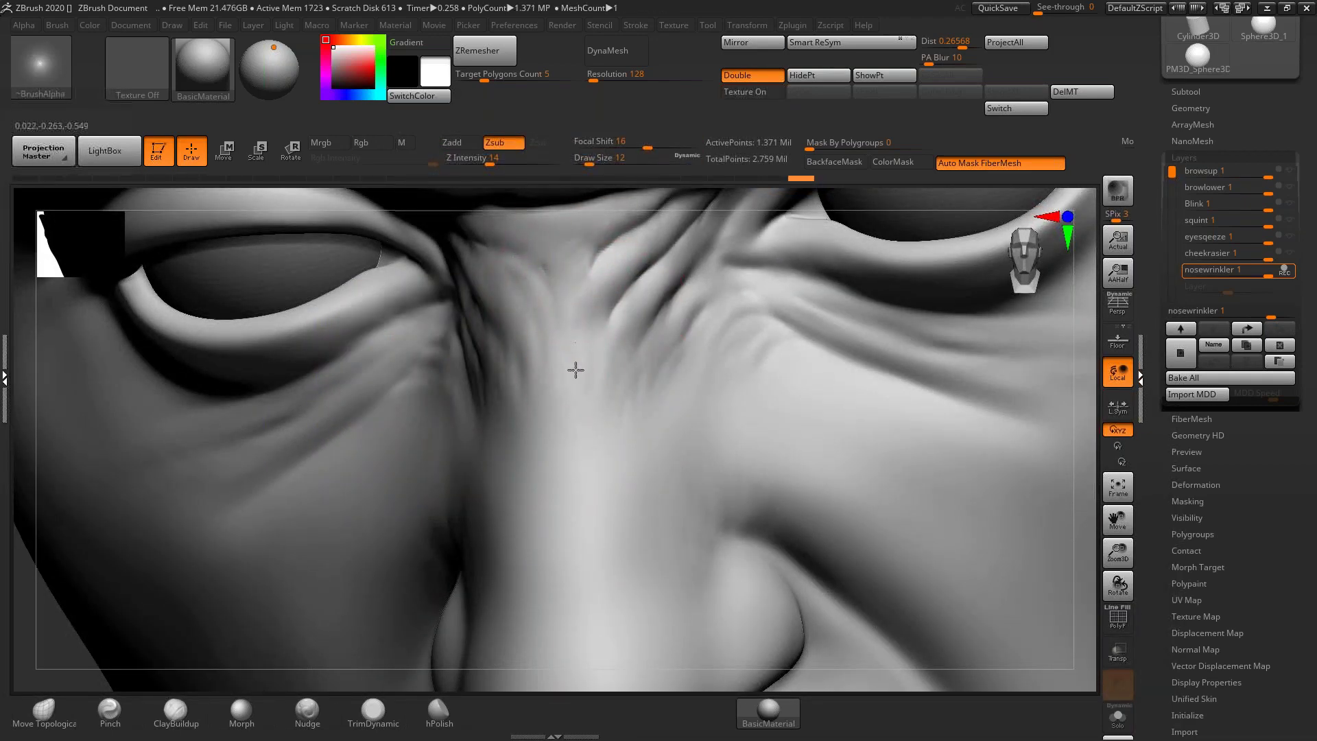
Step: Deepen the small creases along both sides of the nose bridge using draw sizes 8 and 7
right_click_drag(572, 403, 474, 464)
key("space")
left_click_drag(537, 379, 530, 379)
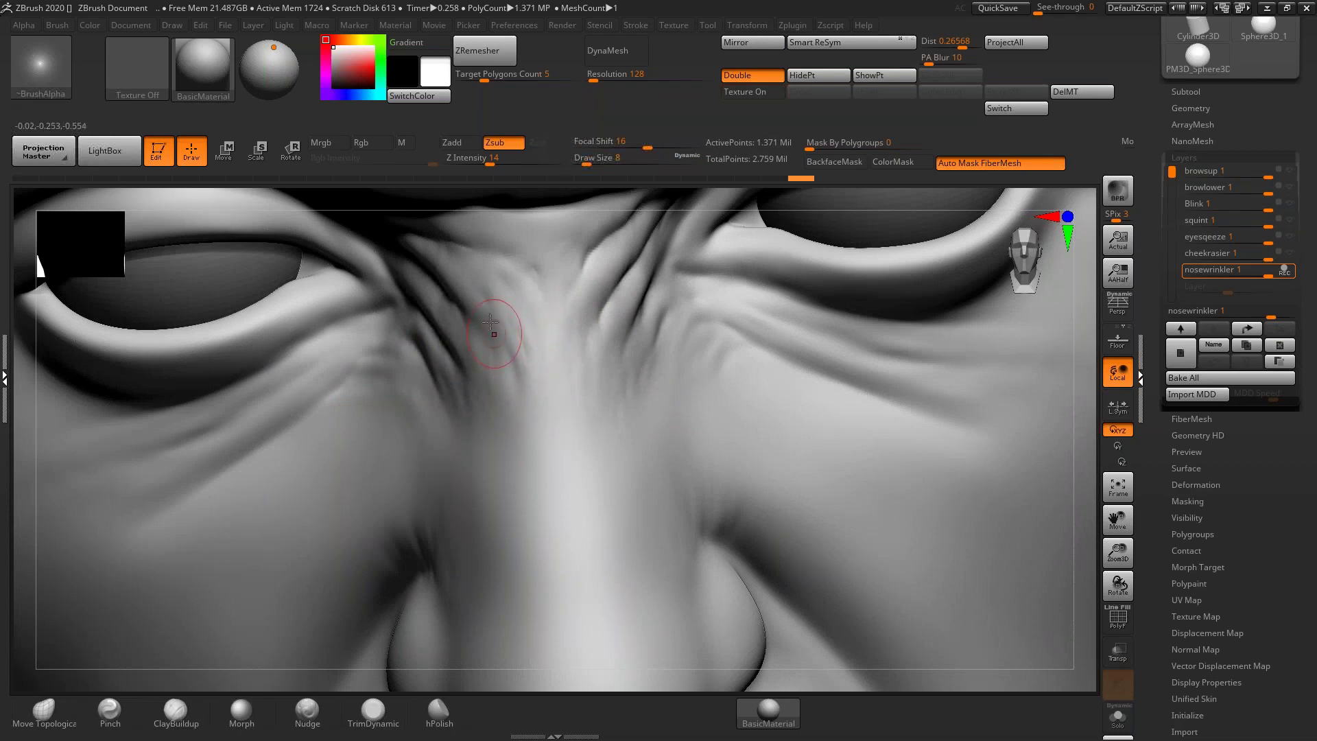
right_click_drag(577, 349, 604, 325)
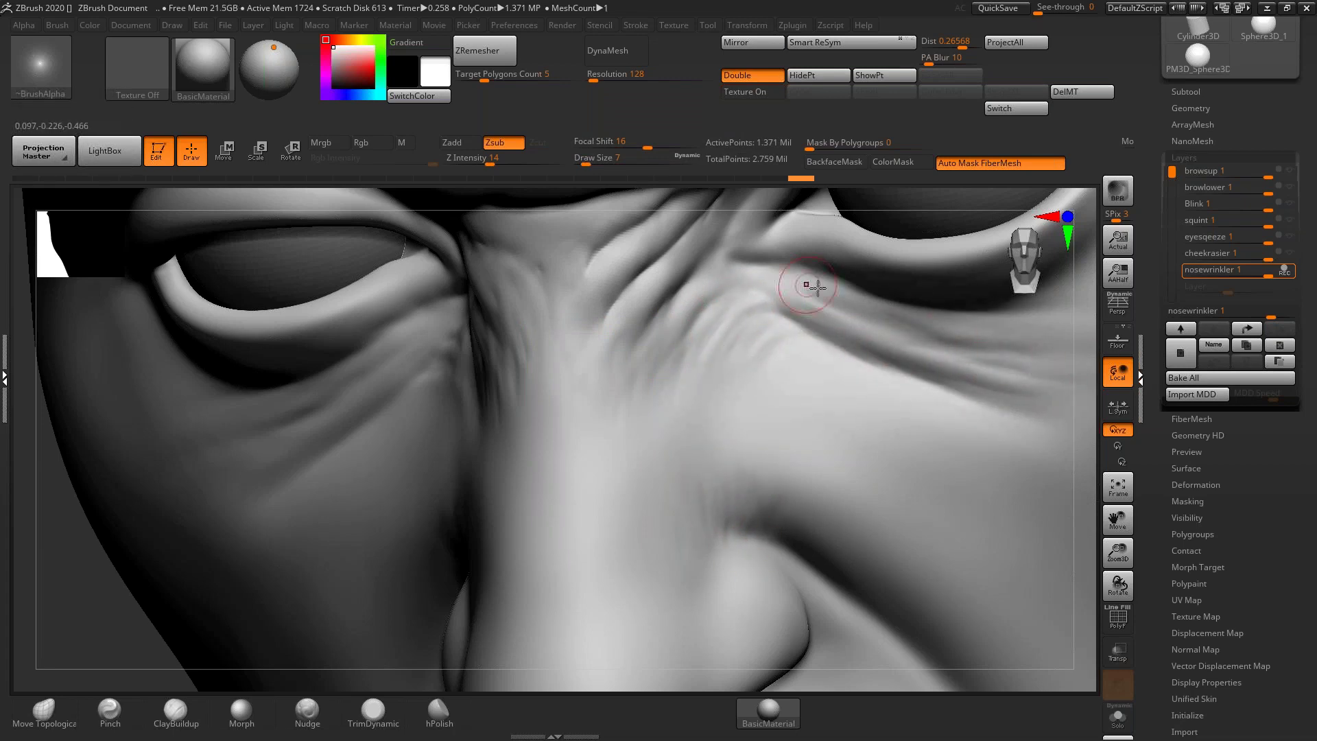
Step: Refine the folds from the inner eye corner to the under-eye area, raising the draw size to 11
right_click_drag(880, 321, 750, 309, "ctrl")
mouse_move(624, 364)
right_mouse_down()
mouse_move(677, 389)
mouse_move(721, 370)
right_mouse_up()
right_click_drag(720, 371, 796, 275, "ctrl")
left_click_drag(784, 307, 804, 269)
right_click_drag(804, 269, 844, 258)
mouse_move(838, 248)
left_mouse_down()
mouse_move(779, 282)
mouse_move(816, 262)
left_mouse_up()
key("space")
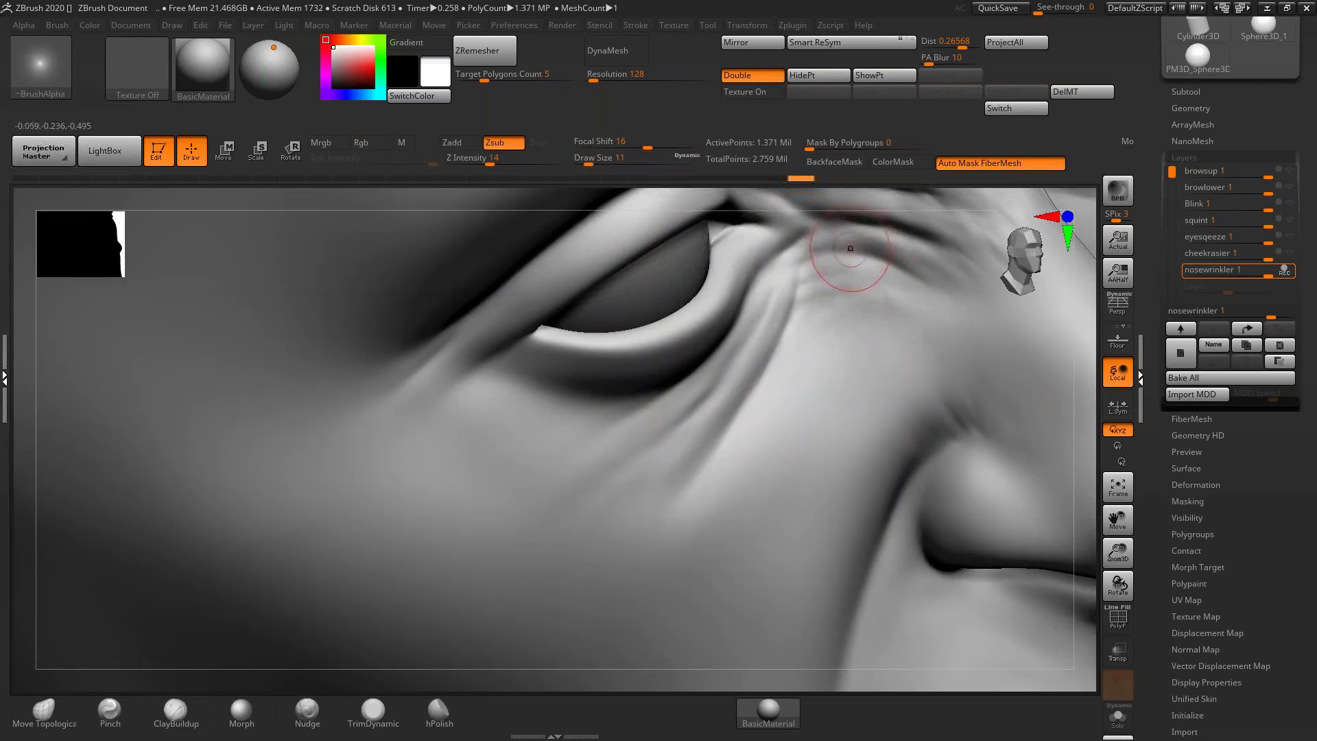
key("space")
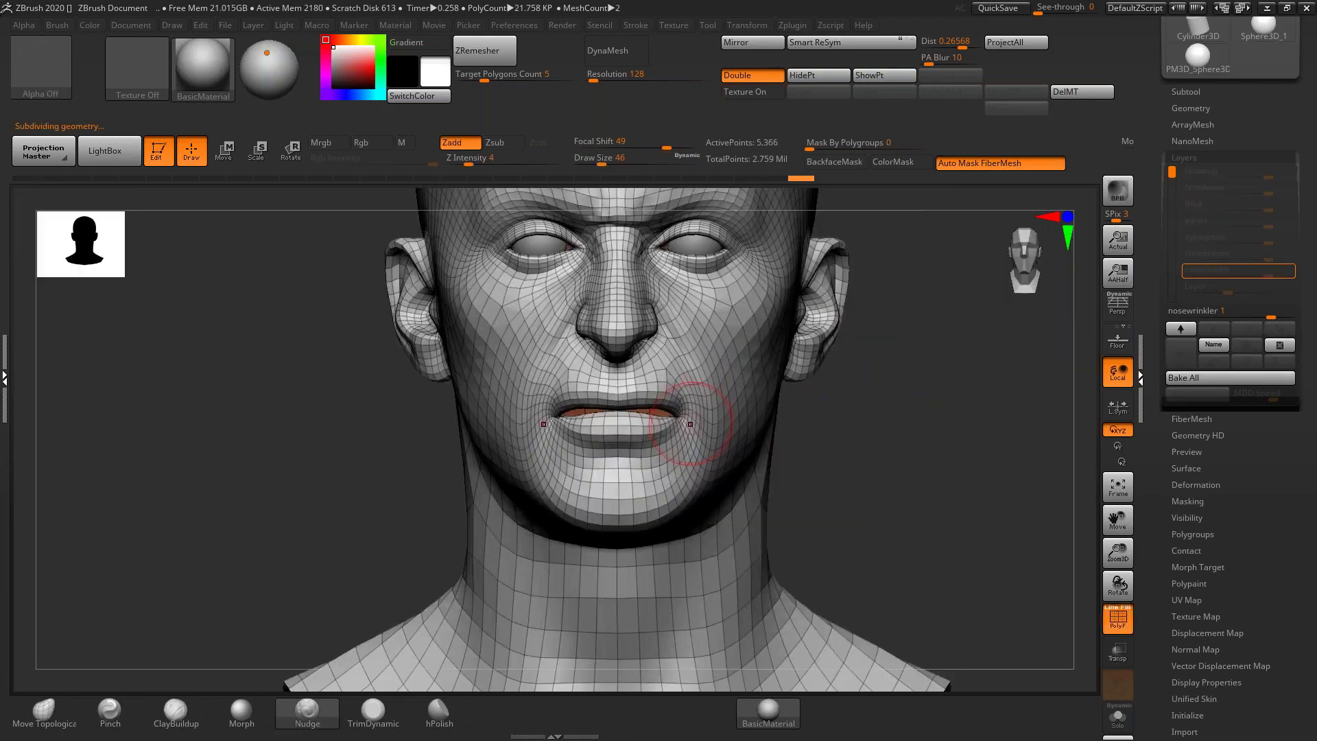
Step: Adjust the mouth corners on the lowest subdivision level with the Nudge brush at Z intensity 4 and draw size 33
mouse_move(682, 426)
right_mouse_down("alt")
mouse_move(736, 396)
mouse_move(721, 412)
right_mouse_up("alt")
key("space")
key("space")
left_click_drag(720, 413, 707, 413)
right_click_drag(713, 414, 638, 405)
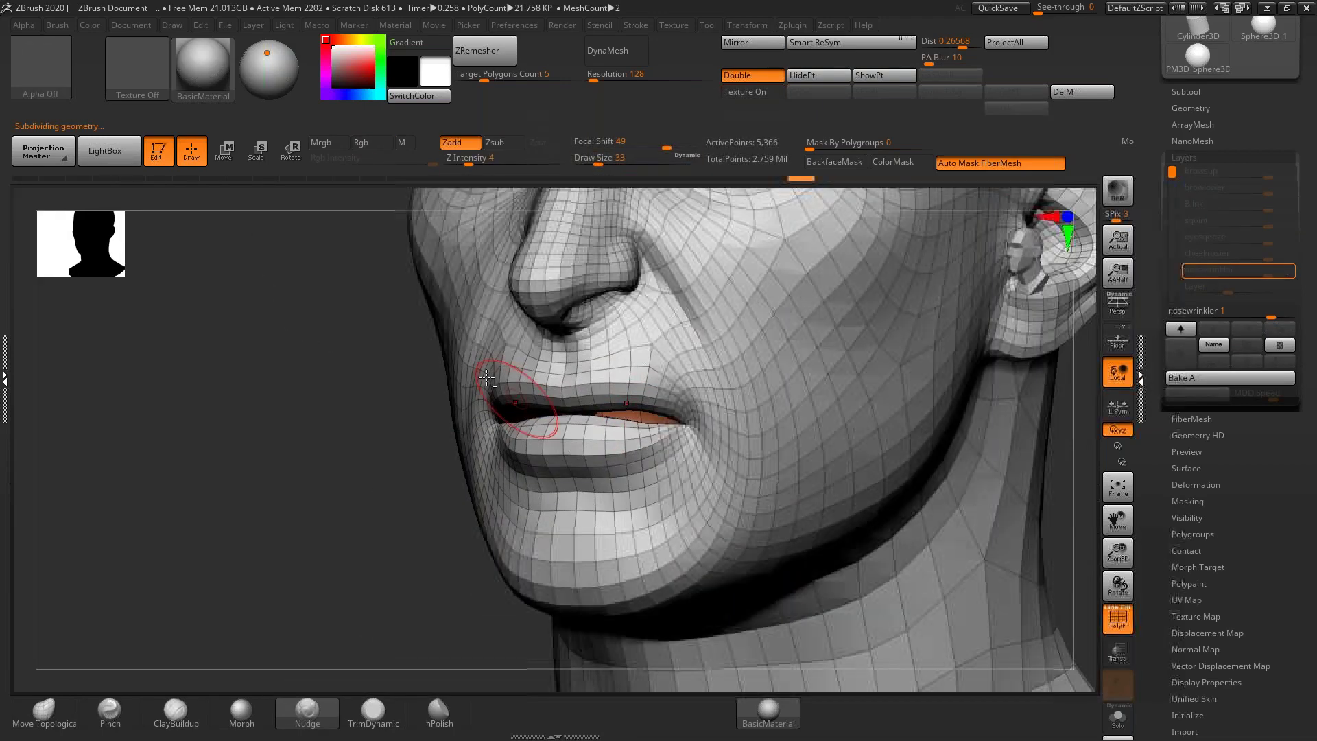
Step: Mask around the mouth with the Transpose line, soften the mask and adjust the lower face in profile
key("w")
left_click_drag(566, 326, 579, 464)
left_click_drag(649, 372, 649, 471, "ctrl")
right_click_drag(540, 437, 564, 441)
right_click_drag(564, 440, 608, 457, "ctrl")
left_click(625, 448, "ctrl")
key("q")
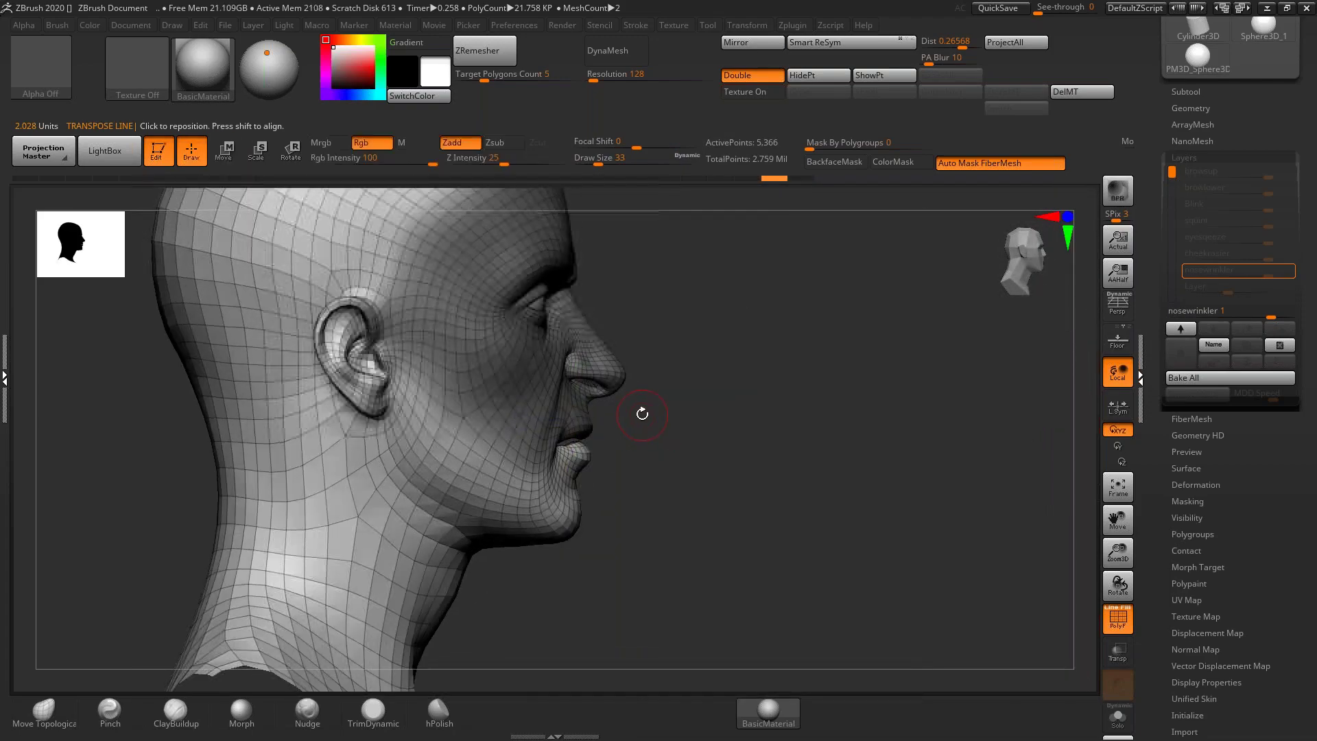
right_click_drag(700, 392, 669, 407, "ctrl")
left_click_drag(507, 535, 505, 537, "ctrl+shift")
key("w")
mouse_move(775, 450)
right_mouse_down()
mouse_move(617, 461)
mouse_move(589, 436)
right_mouse_up()
key("q")
Step: Reshape the lips and mouth corners from the side and front, varying the brush size
key("space")
left_click(580, 442)
key("space")
left_click(588, 432)
left_click_drag(587, 432, 584, 427)
mouse_move(584, 426)
right_mouse_down()
mouse_move(444, 441)
mouse_move(487, 427)
mouse_move(427, 427)
right_mouse_up()
right_click_drag(573, 398, 710, 394, "ctrl")
right_click(636, 397)
right_click(635, 397)
right_click(717, 393)
left_click_drag(724, 392, 712, 392)
right_click_drag(700, 392, 626, 399)
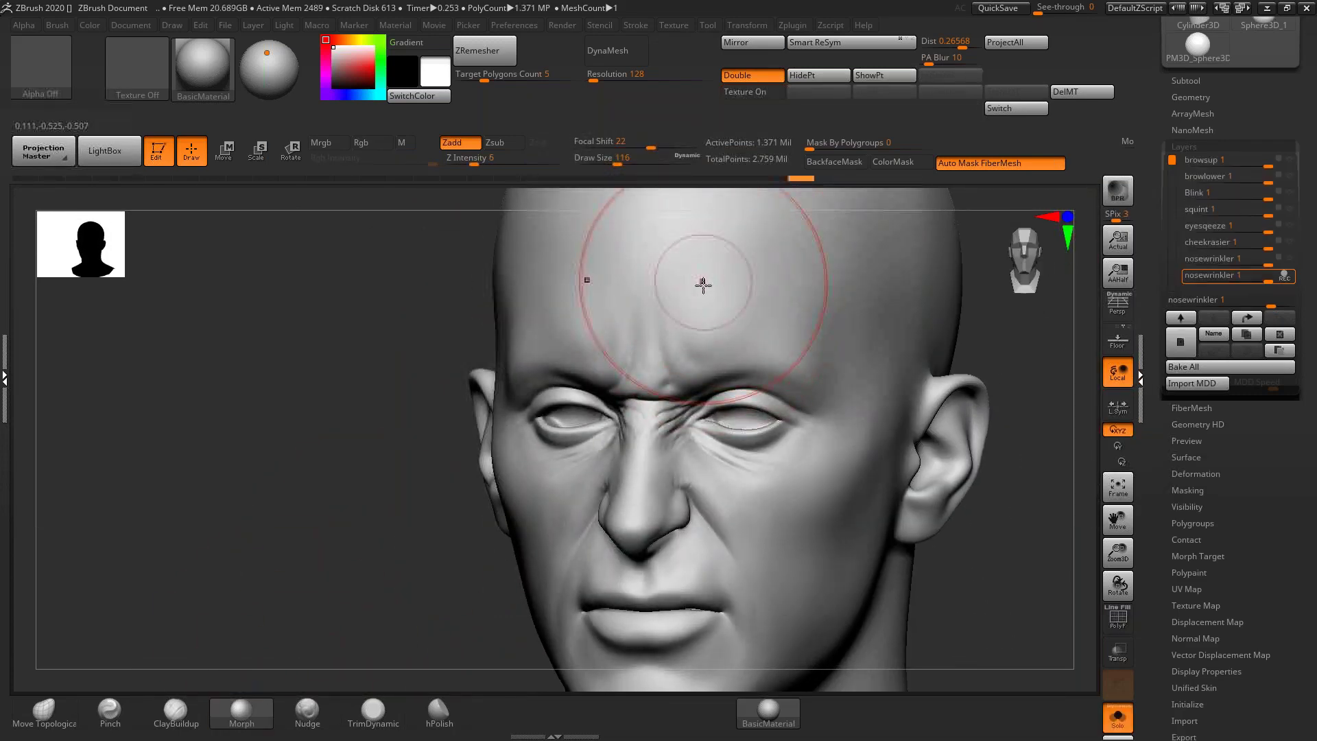
Step: Soften the forehead and brow deformation on the new nosewrinkler layer with the Morph brush at Z intensity 6 and draw sizes 167 and 49
key("shift+f")
right_click_drag(712, 324, 734, 302)
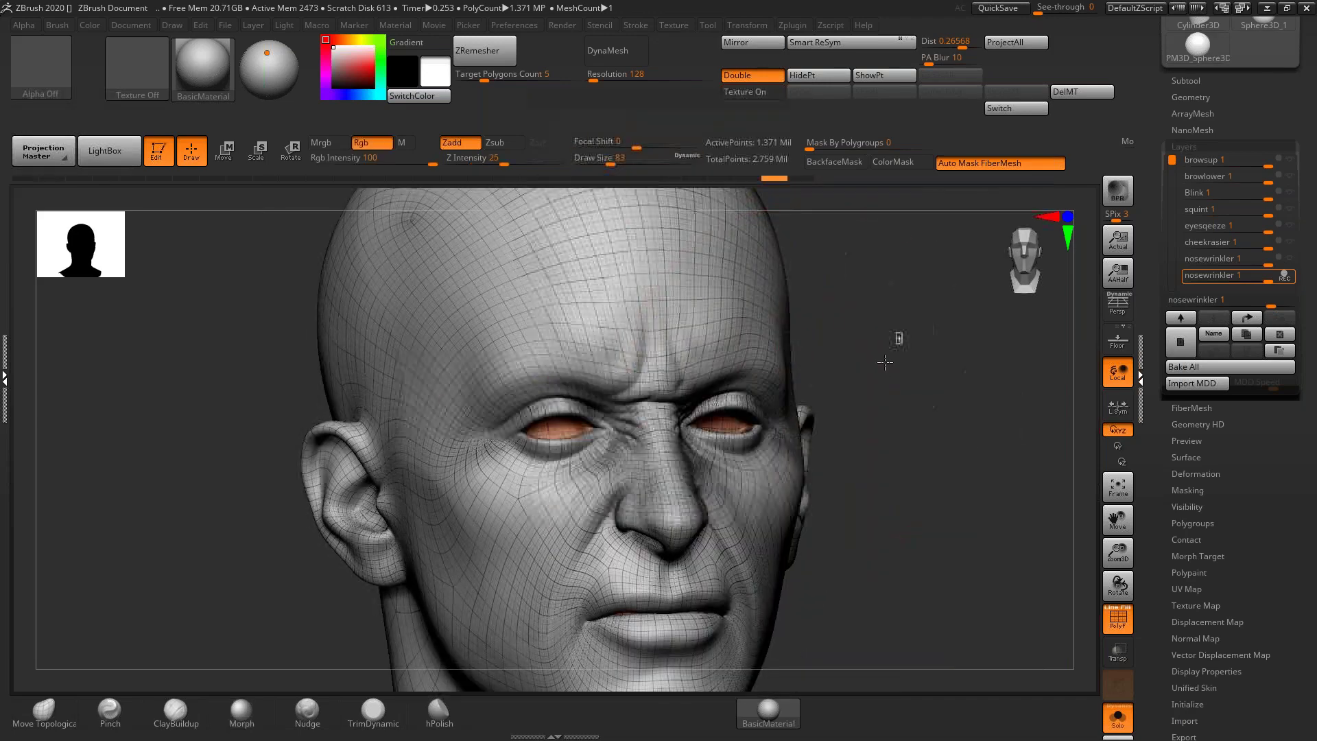
left_click_drag(686, 324, 692, 298)
right_click_drag(671, 326, 700, 342)
right_click_drag(547, 314, 552, 389, "alt")
key("space")
left_click_drag(637, 334, 649, 334)
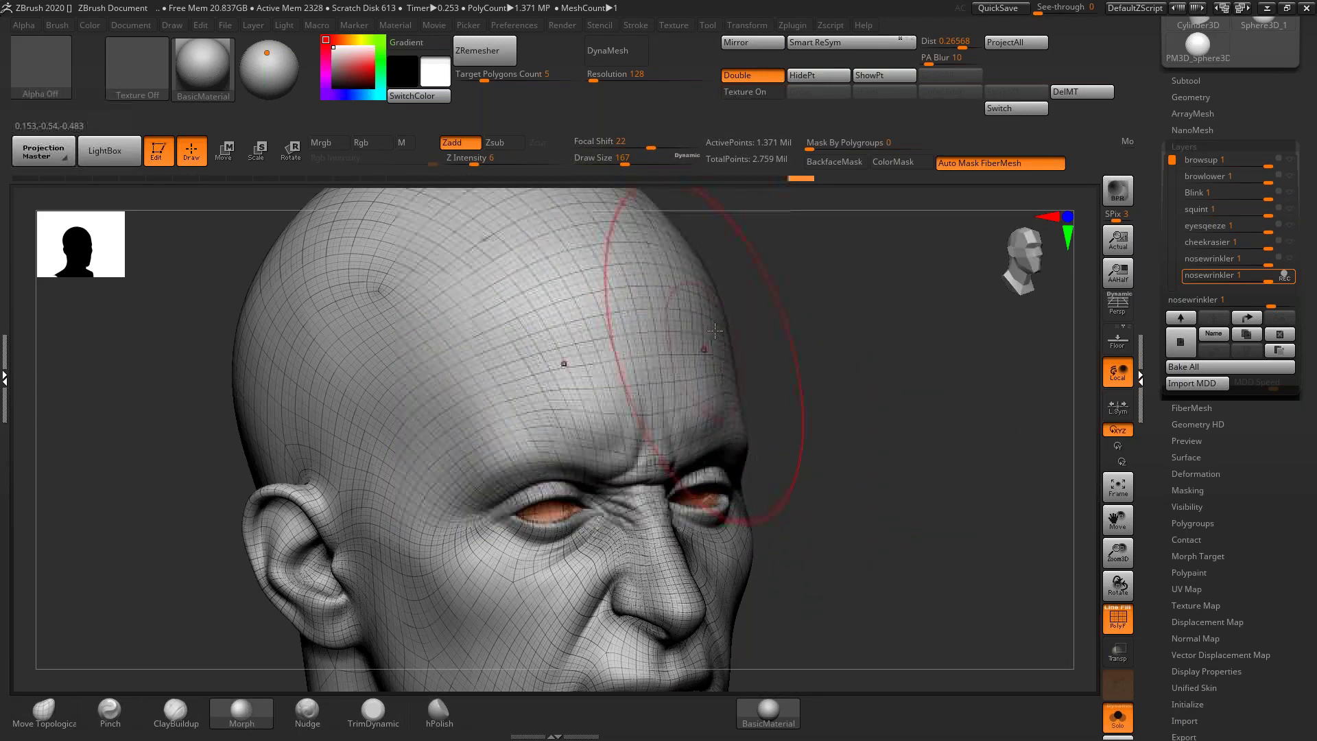
right_click_drag(786, 385, 747, 385)
right_click_drag(672, 408, 614, 409)
key("space")
left_click_drag(715, 424, 703, 425)
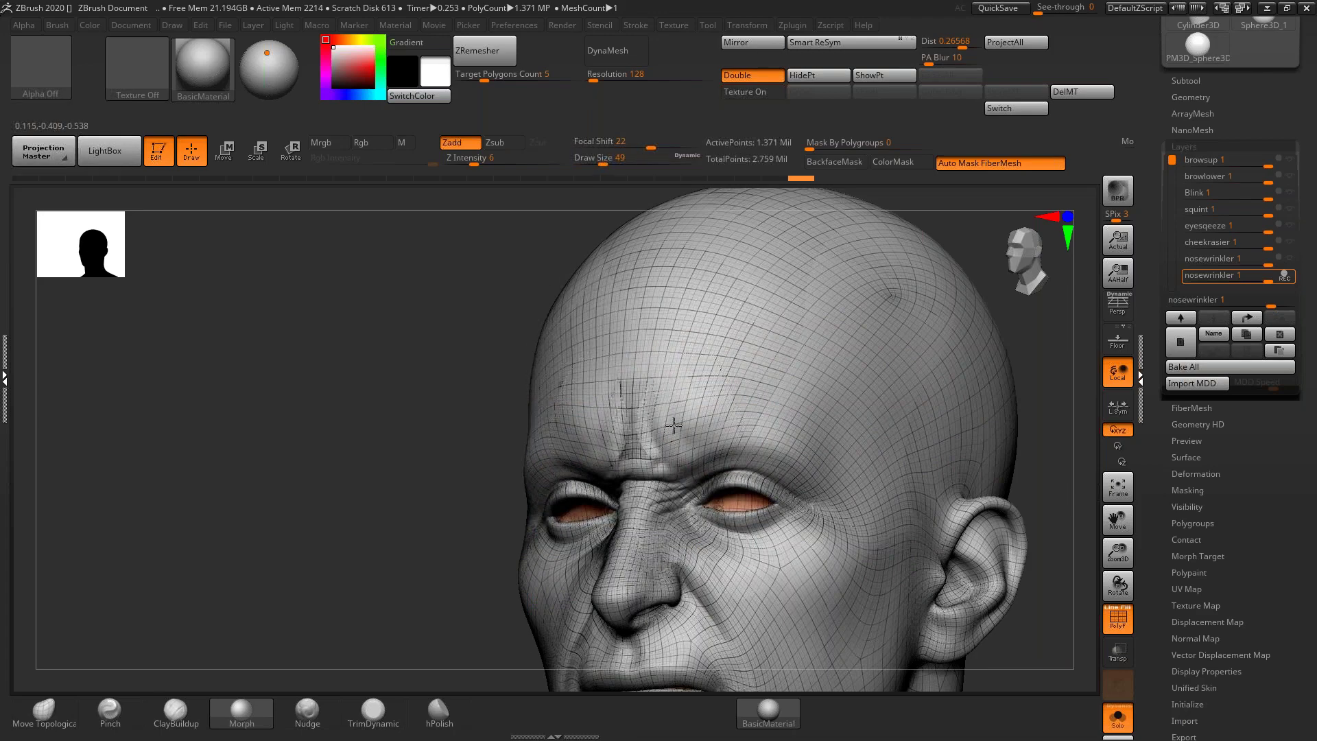
Step: Compare the brow and forehead shape at lower subdivision levels with the highest level
right_click_drag(782, 406, 711, 461)
key("shift+d")
key("shift+d")
key("shift+d")
key("shift+d")
key("d")
key("d")
key("d")
key("d")
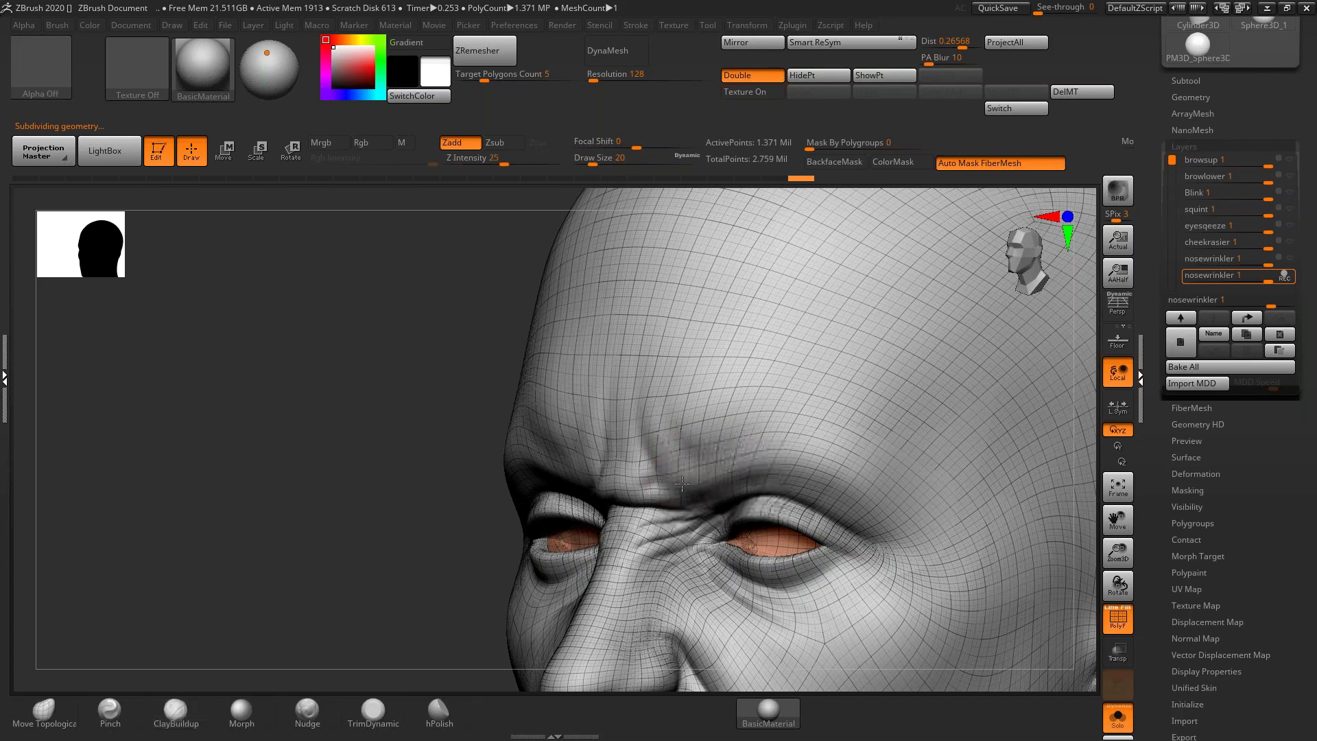
Step: Check the frown from several angles across subdivision levels and preview the second nosewrinkler layer's intensity
mouse_move(678, 440)
right_mouse_down("shift")
mouse_move(659, 415)
mouse_move(690, 388)
mouse_move(710, 400)
mouse_move(706, 439)
right_mouse_up("shift")
key("shift+f")
key("shift+d")
key("shift+d")
key("shift+d")
mouse_move(566, 389)
right_mouse_down()
mouse_move(590, 403)
mouse_move(584, 376)
mouse_move(834, 381)
right_mouse_up()
key("d")
key("d")
key("d")
left_click_drag(1250, 286, 1240, 276)
key("f")
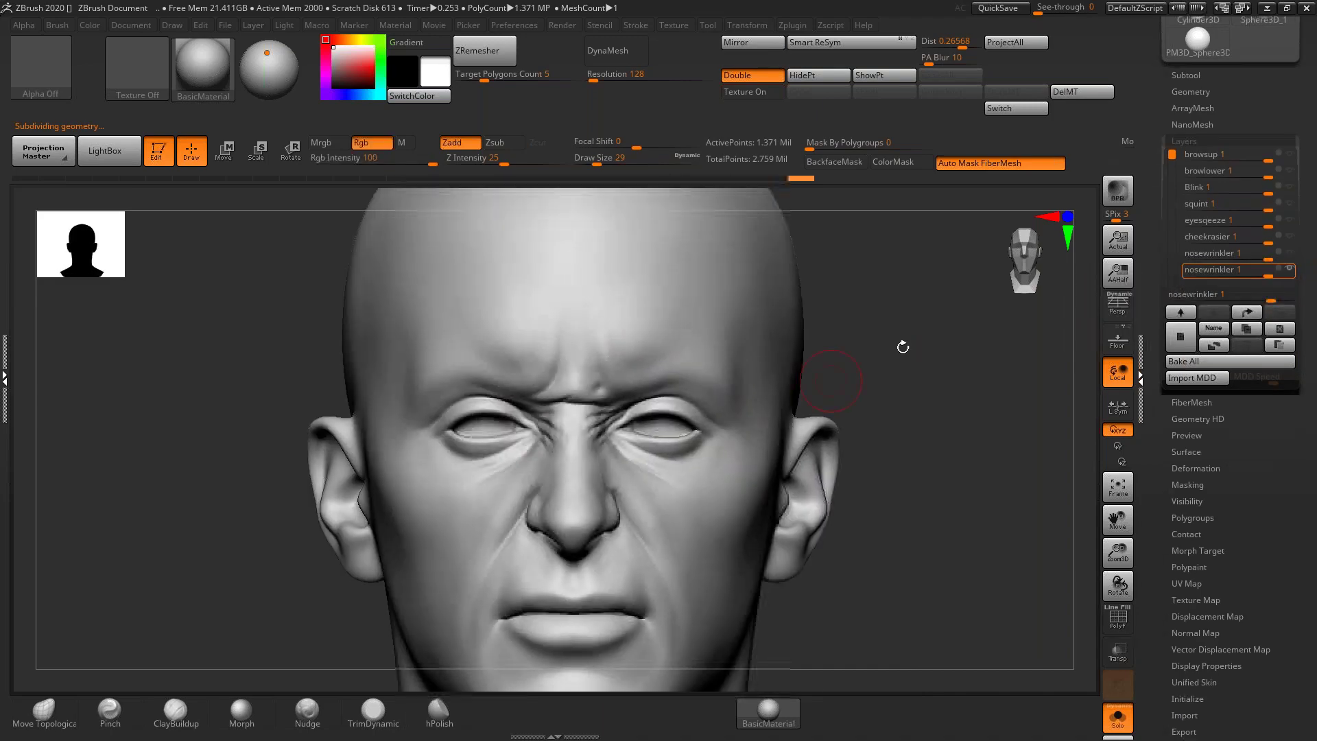
Step: Drop the head to its lowest subdivision level and adjust the inner brows at Z intensity 51 and draw size 46
key("shift+f")
key("shift+d")
key("shift+d")
key("shift+d")
key("shift+d")
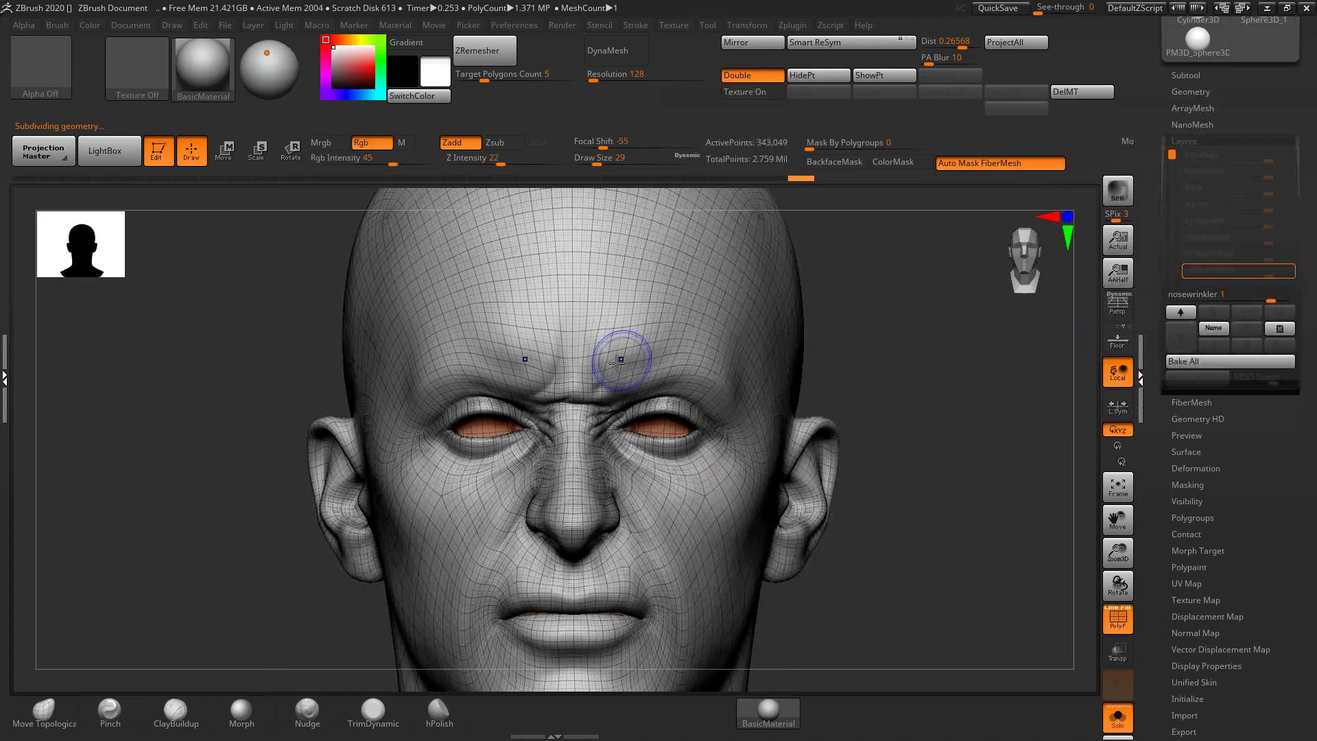
right_click_drag(552, 369, 539, 356)
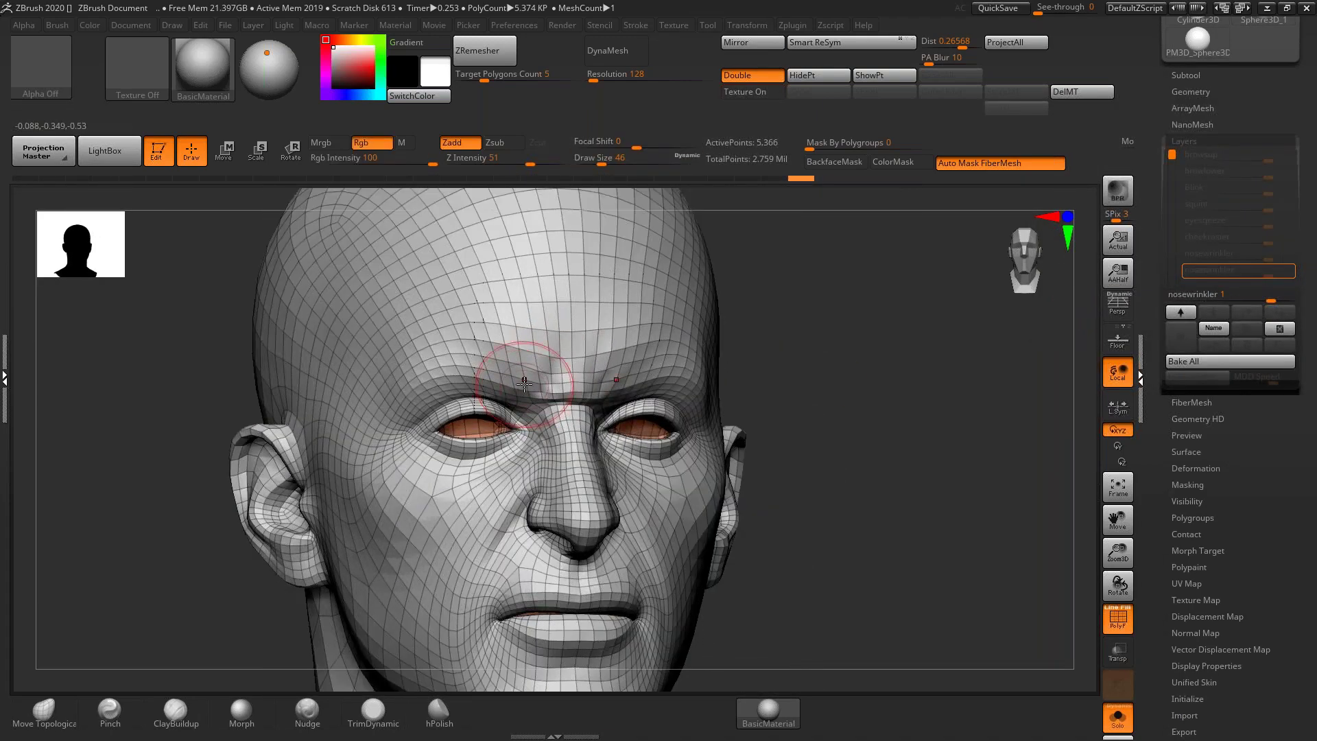
key("space")
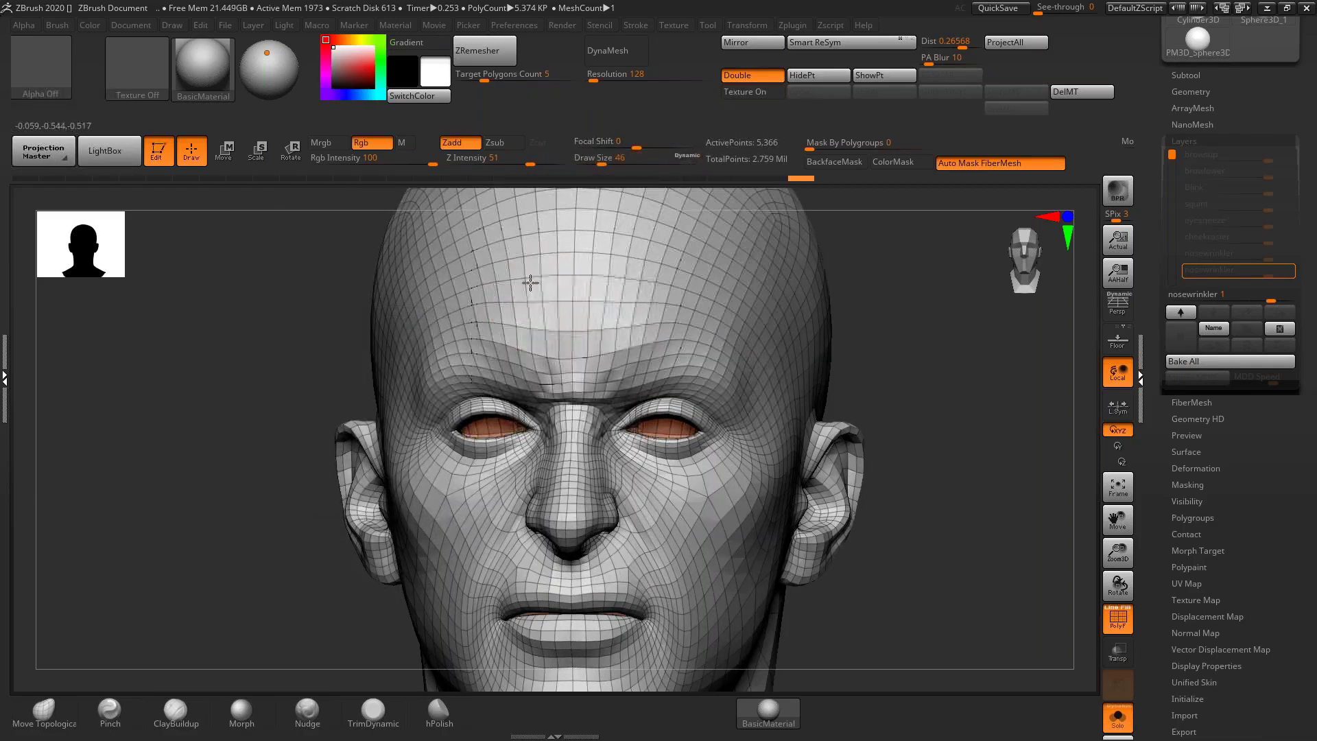